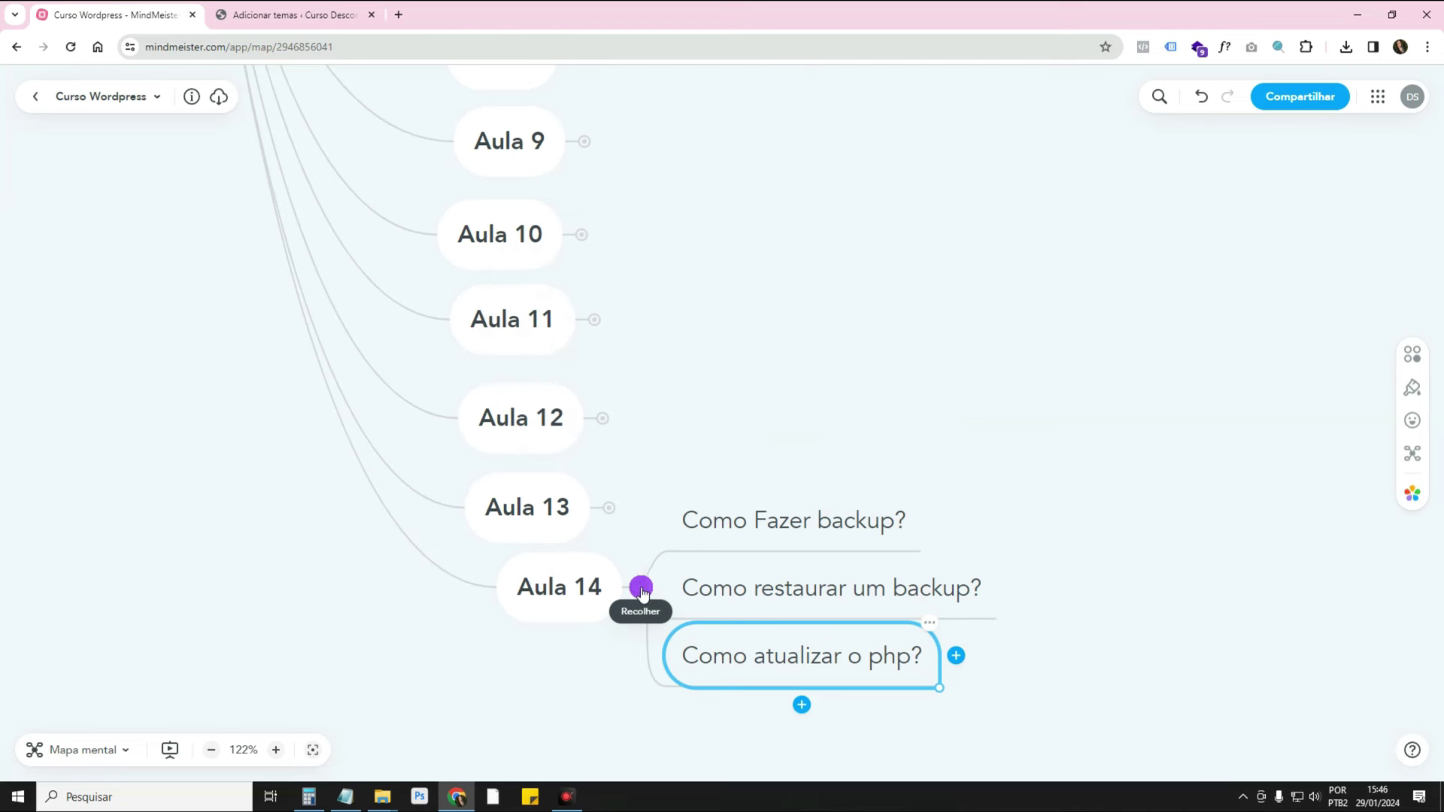
# Switch to the WordPress admin, find plugins matching "all in", install and activate All-in-One WP Migration, and dismiss the Happy Elementor Addons notice.
pyautogui.click(858, 527)
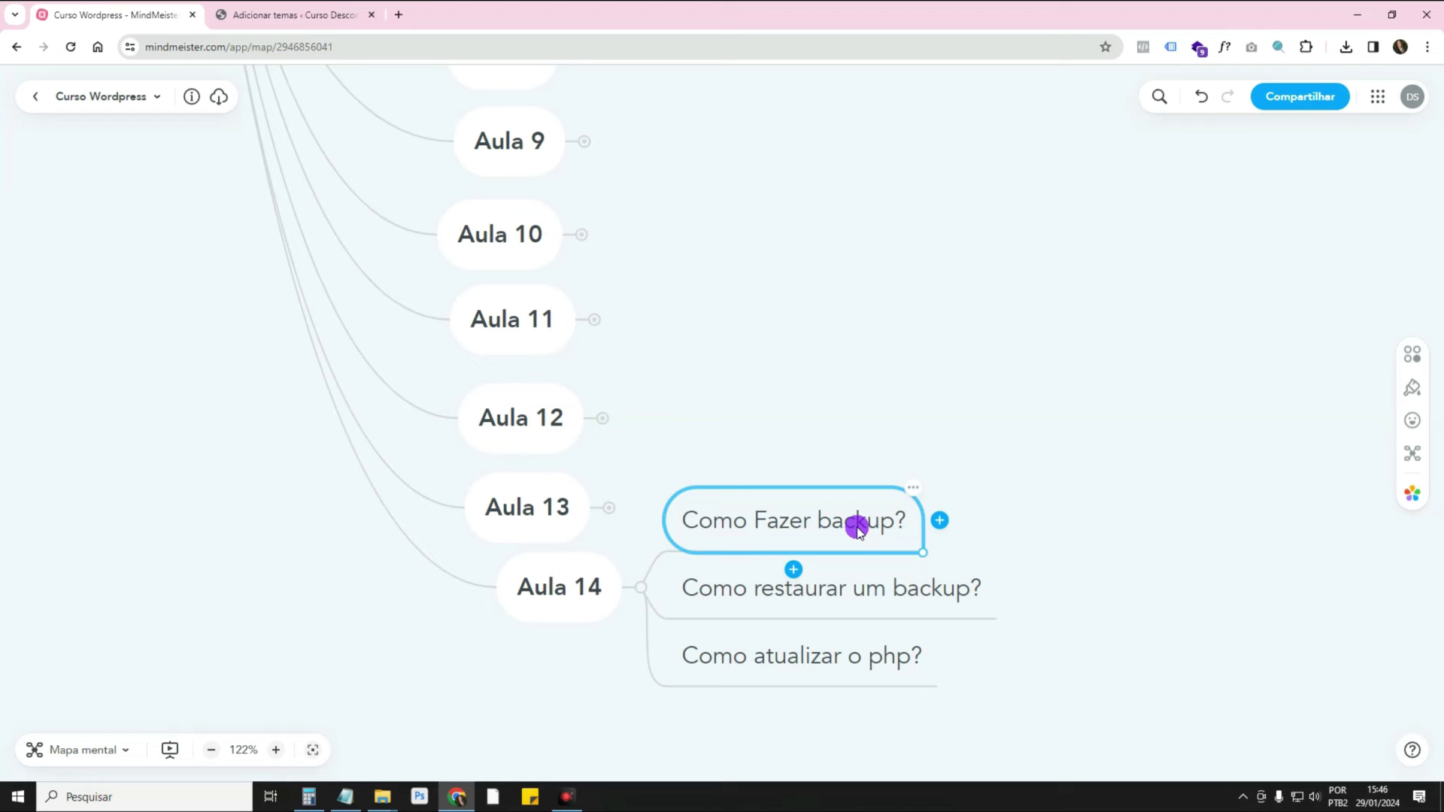
pyautogui.click(254, 15)
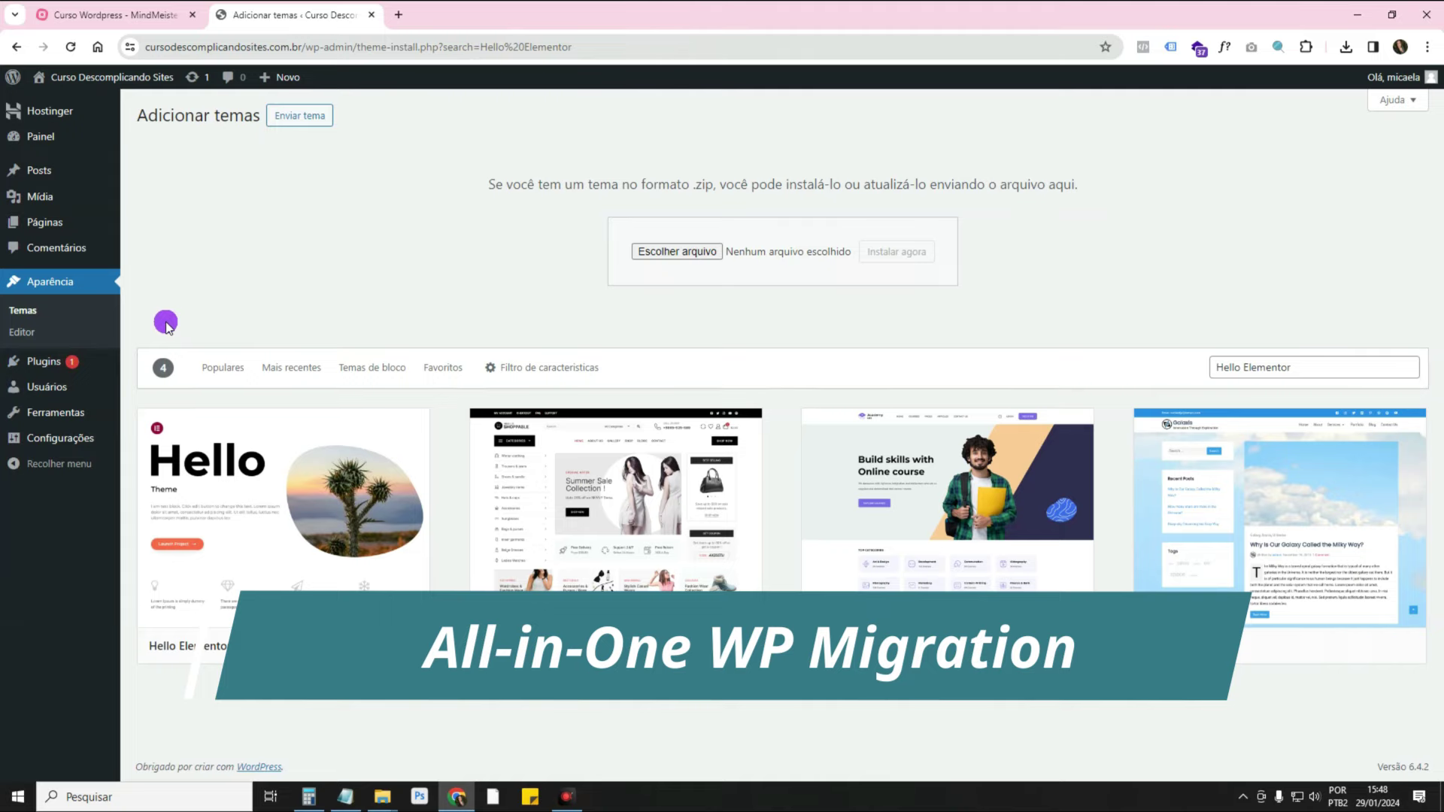
pyautogui.click(148, 384)
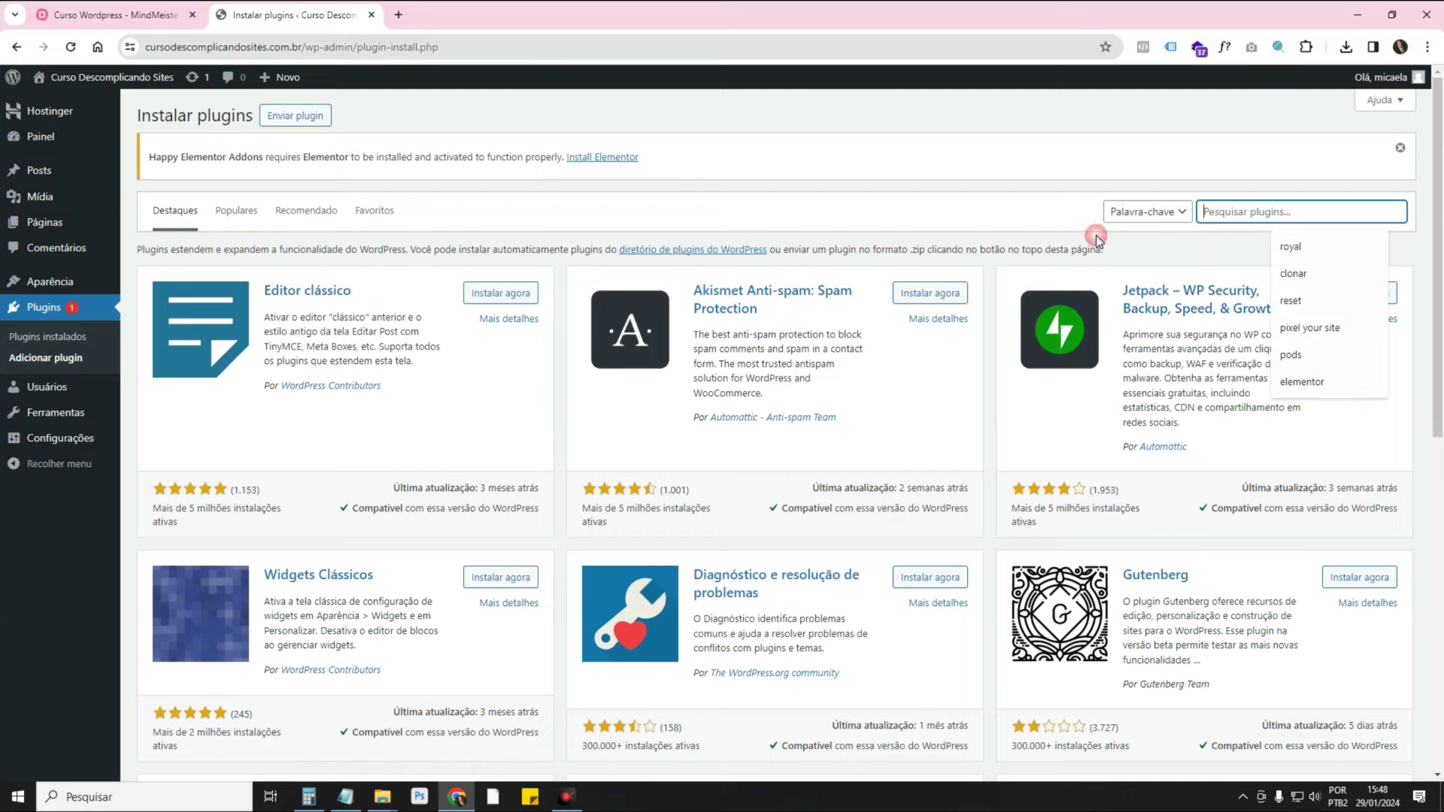
pyautogui.click(1226, 205)
pyautogui.write('all in')
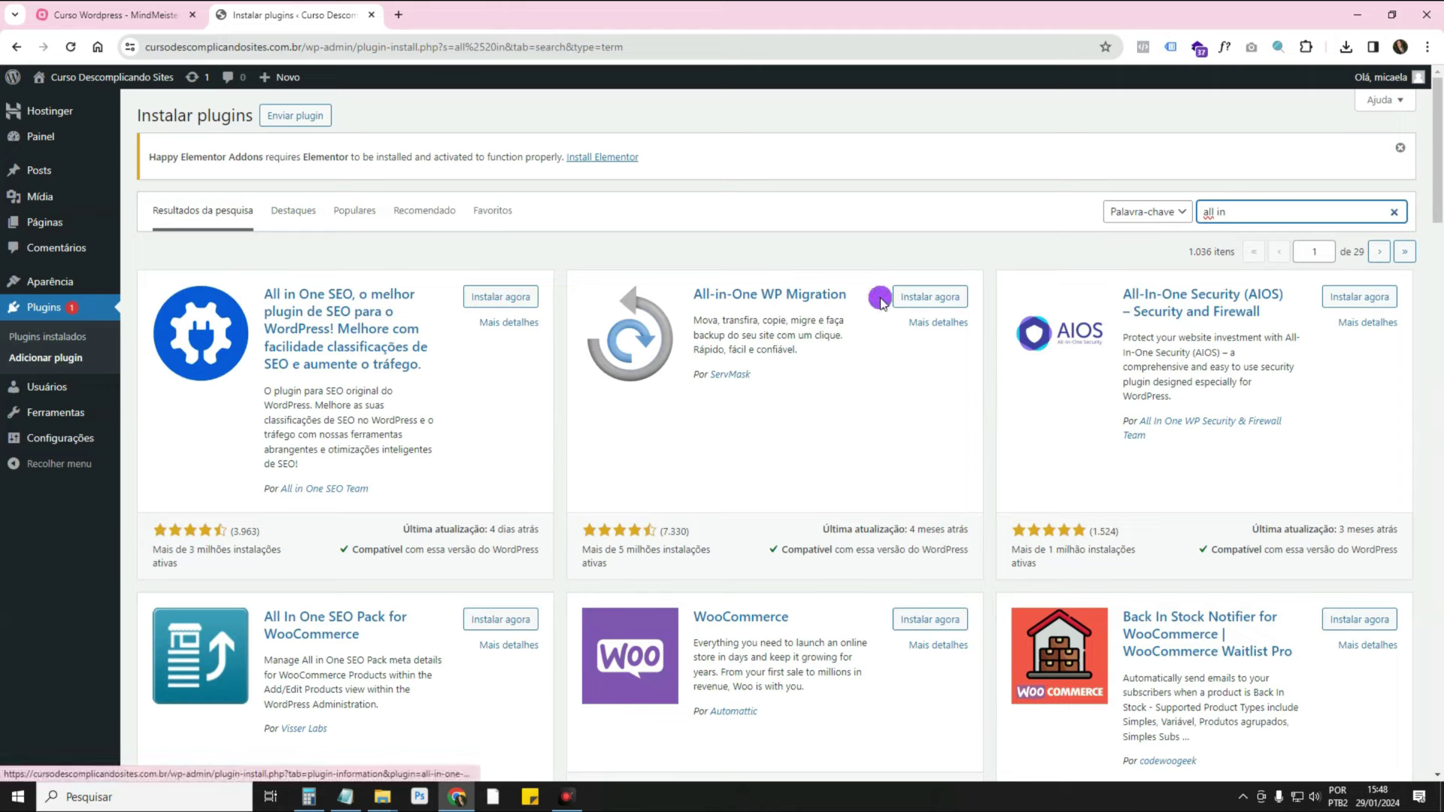
pyautogui.click(935, 299)
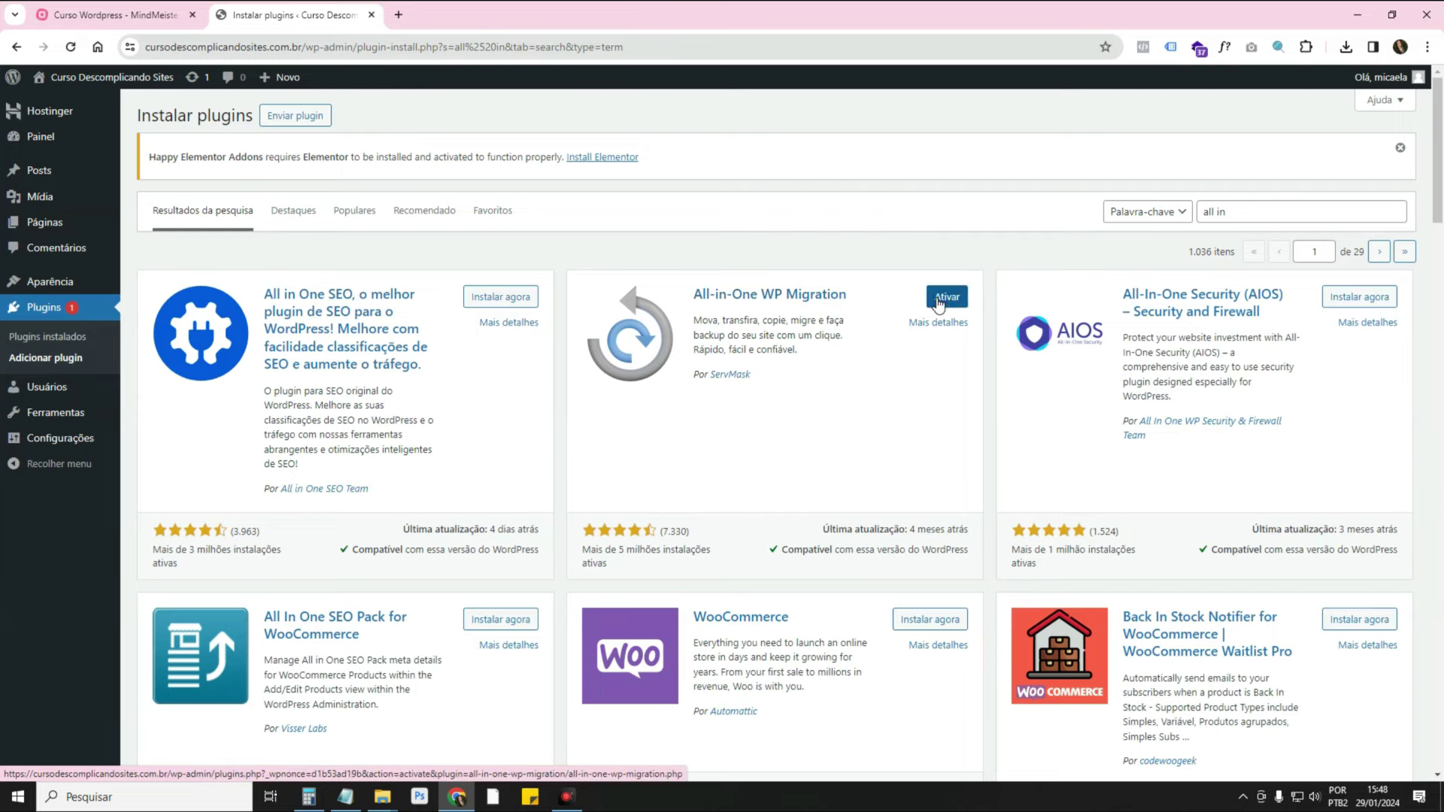
pyautogui.click(936, 297)
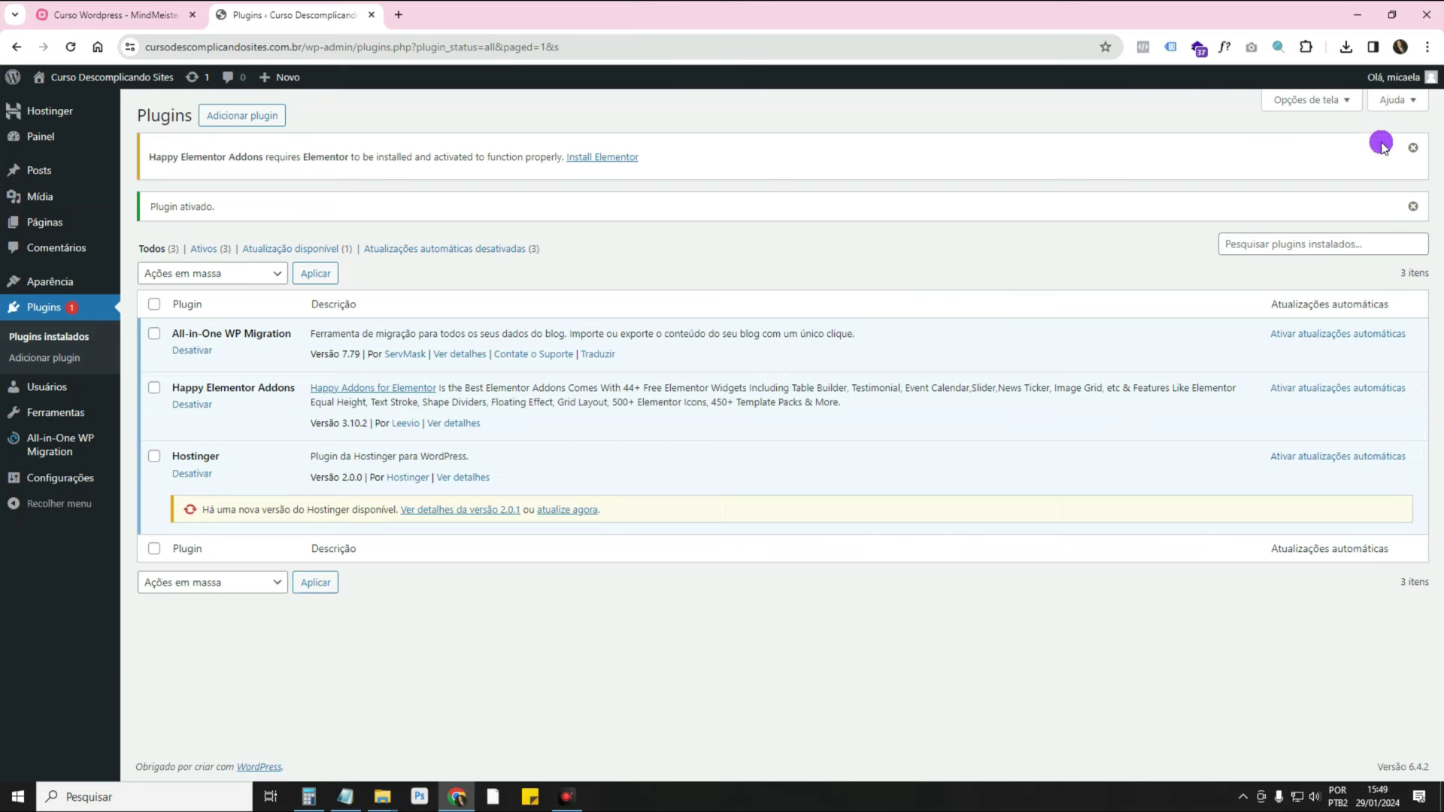
pyautogui.click(1414, 149)
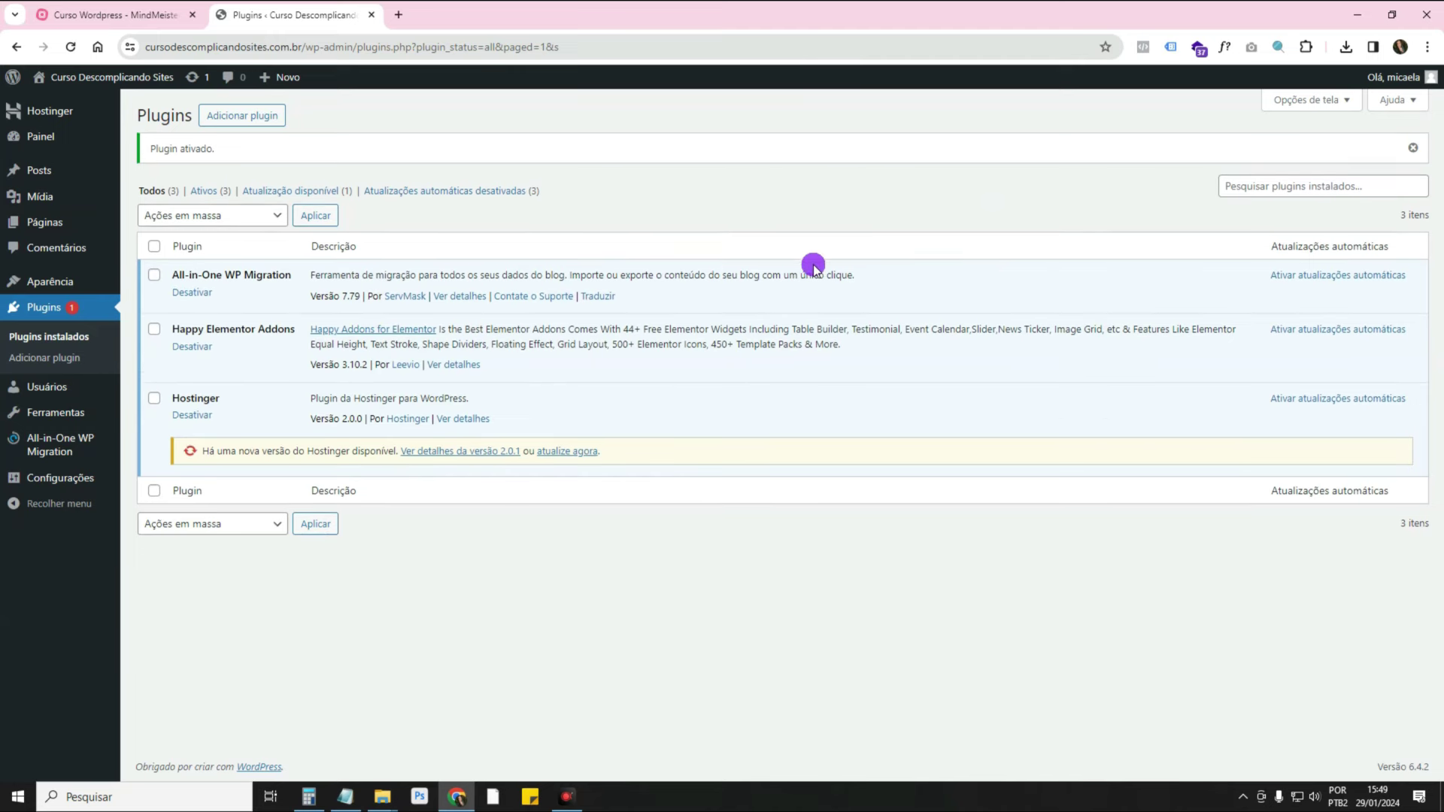
# Export the site to a file with All-in-One WP Migration, download the .wpress backup, and close the export dialog.
pyautogui.moveTo(34, 443)
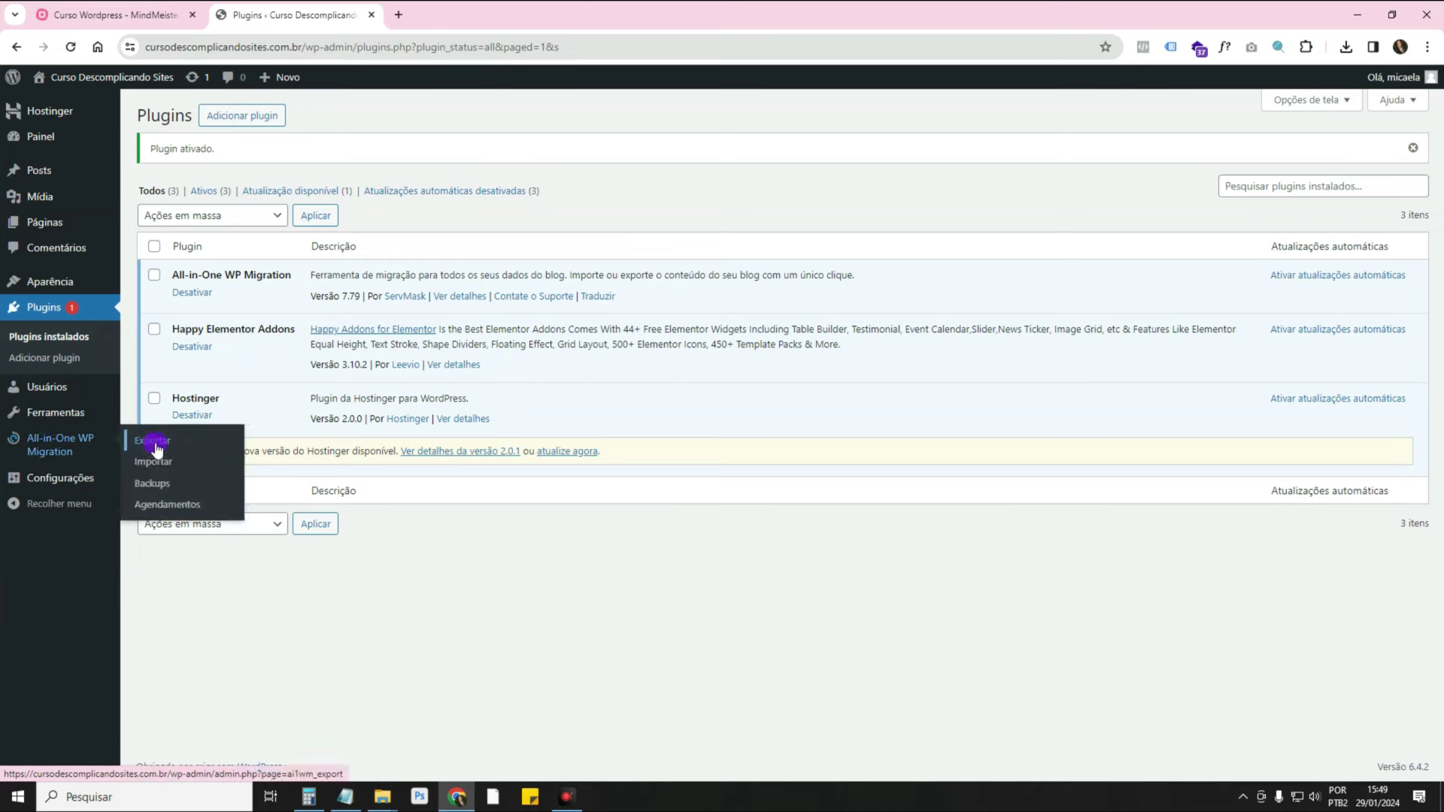
pyautogui.click(152, 444)
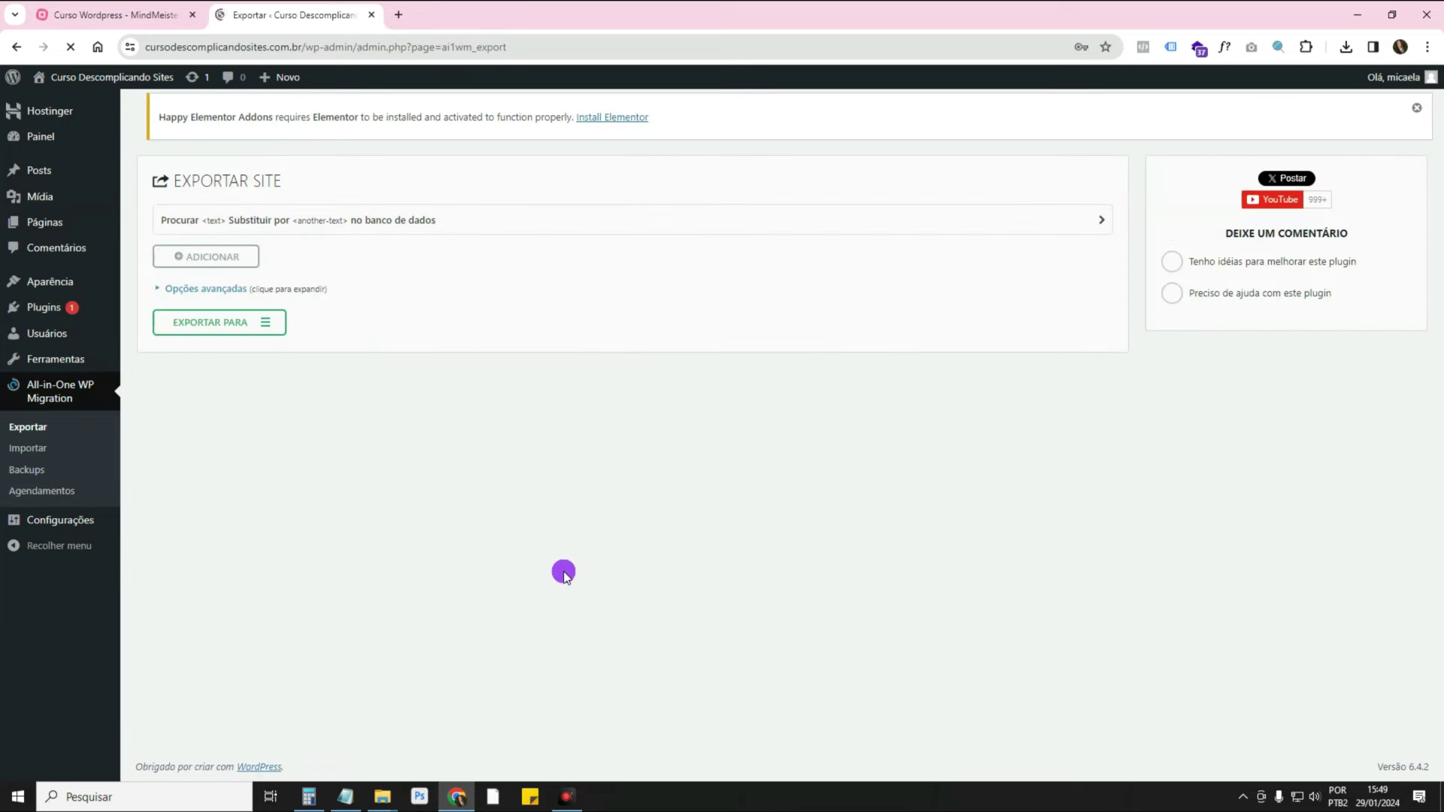
pyautogui.click(201, 324)
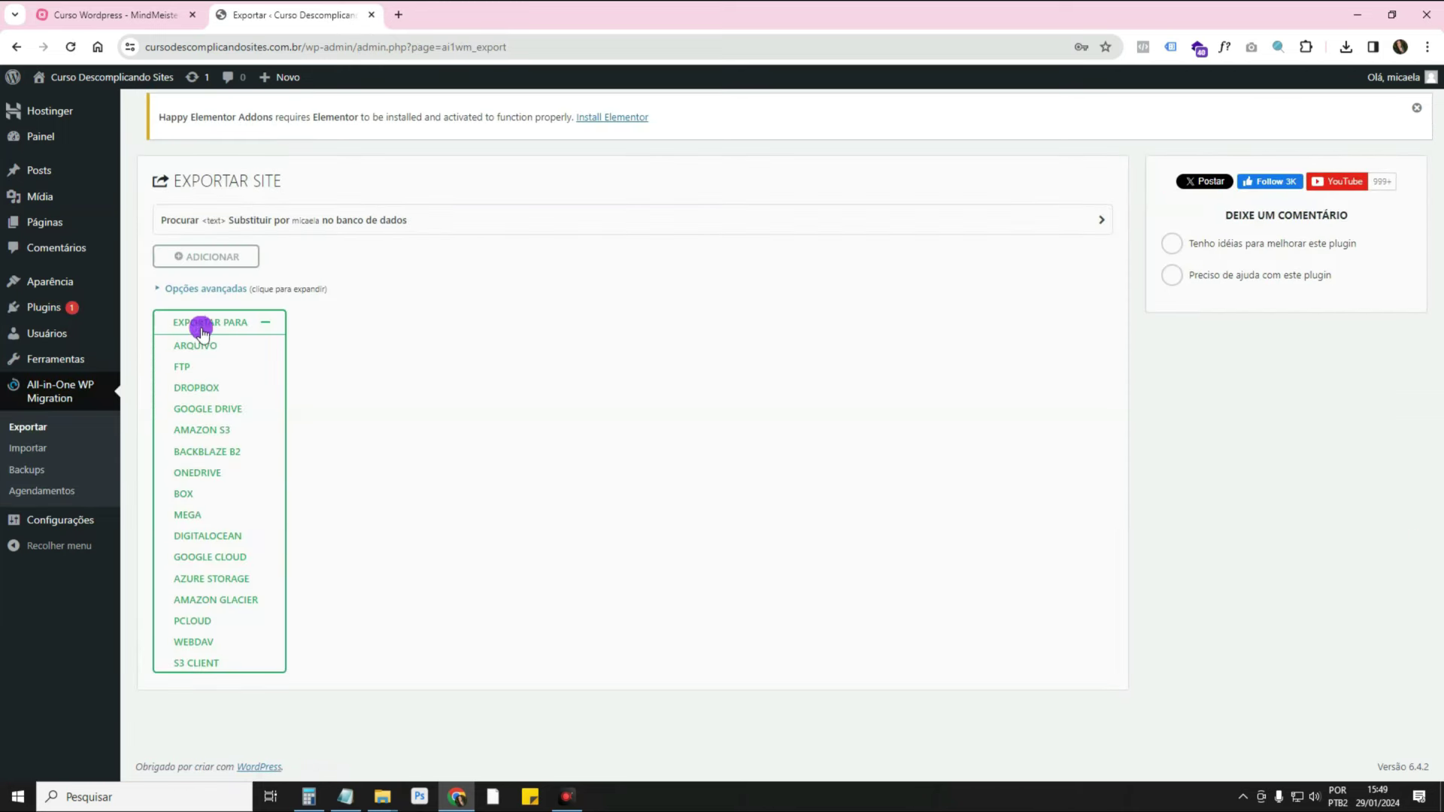
pyautogui.click(203, 346)
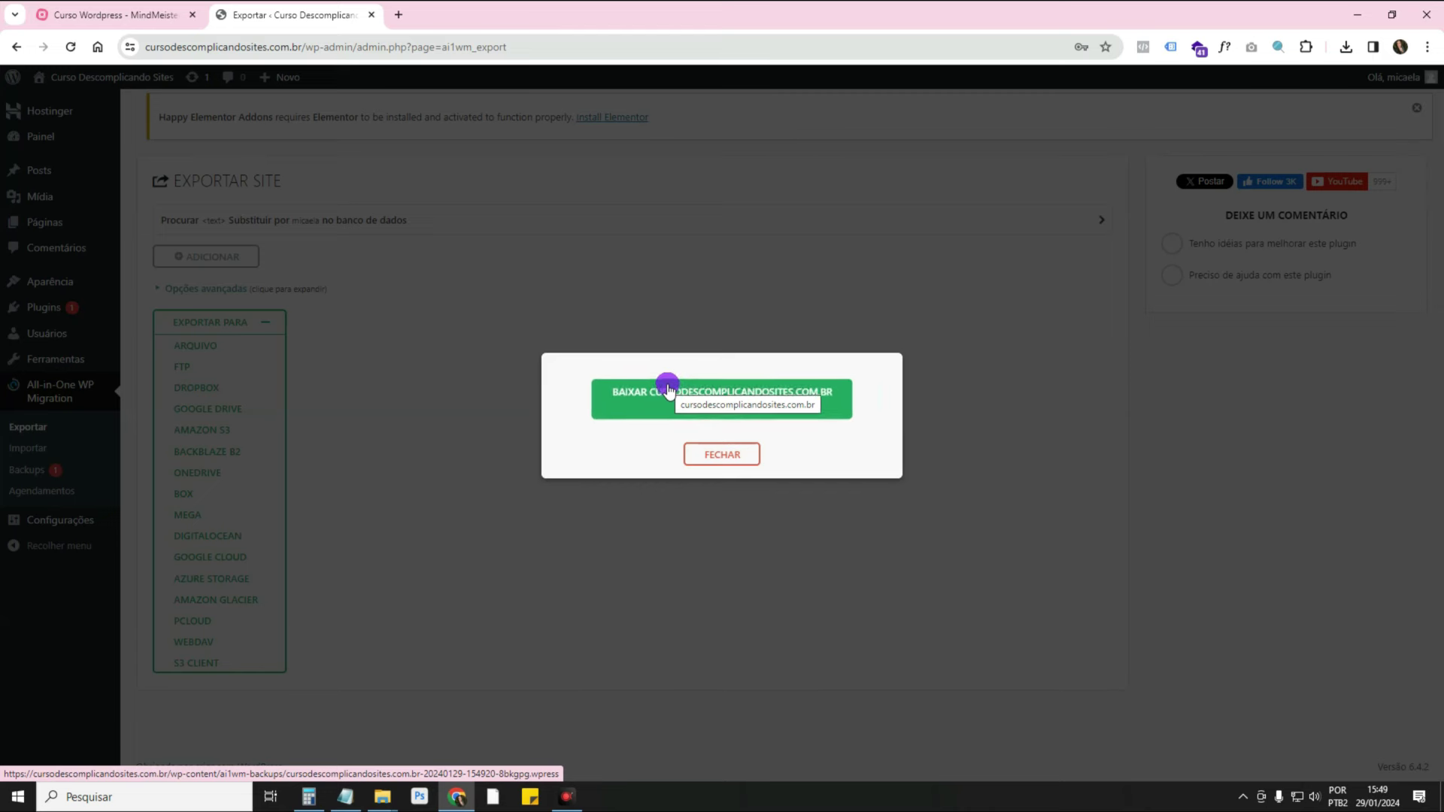
pyautogui.click(701, 404)
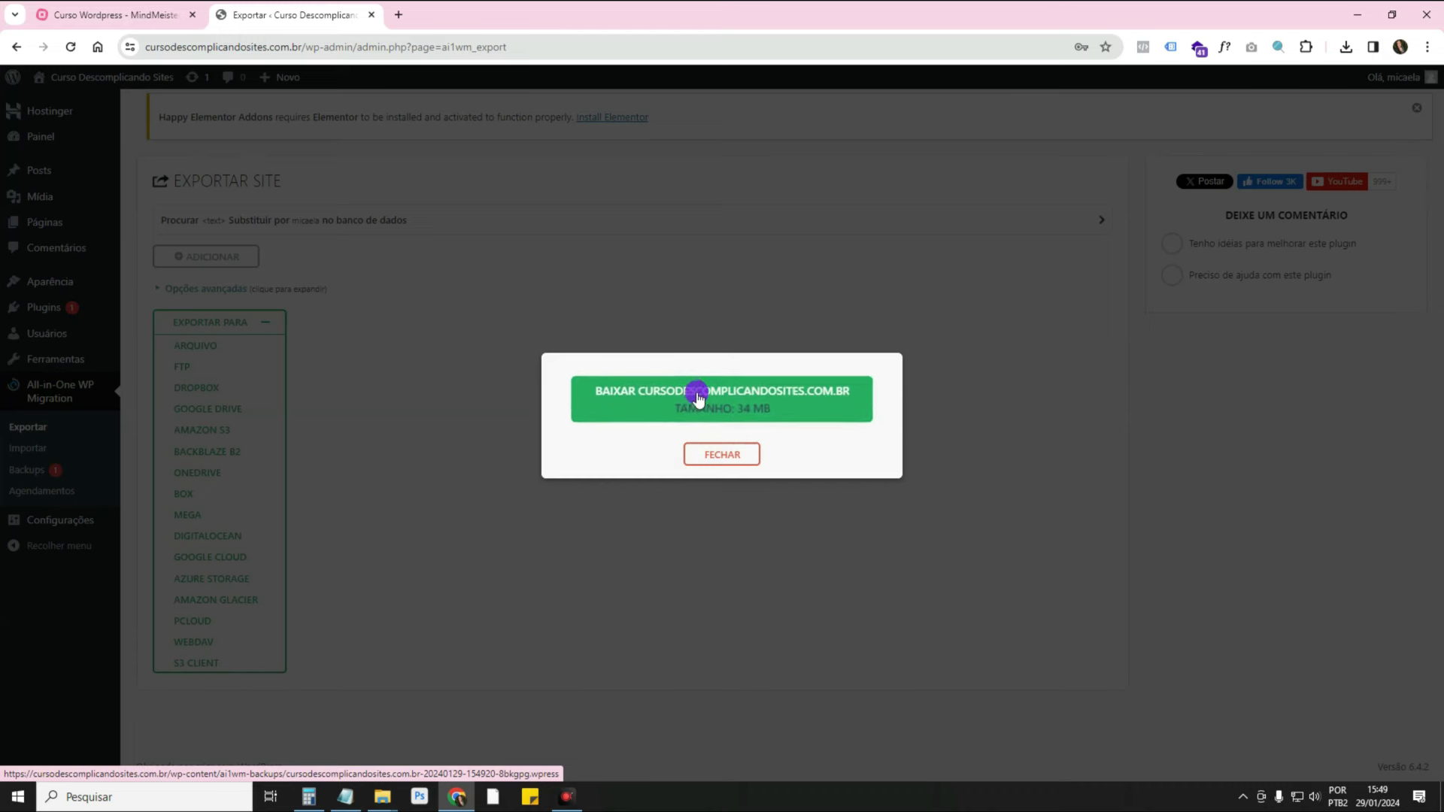
pyautogui.click(1346, 49)
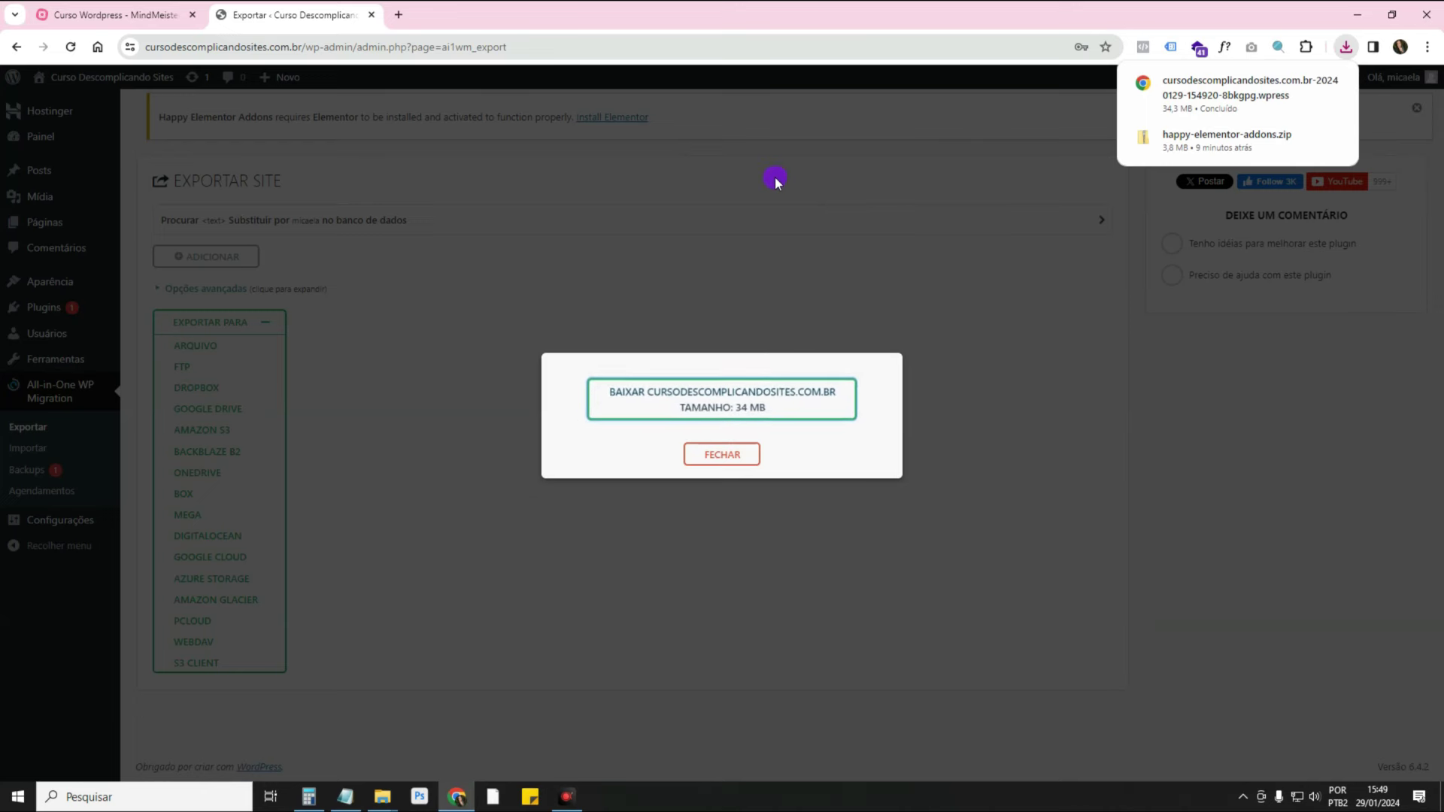
pyautogui.click(726, 451)
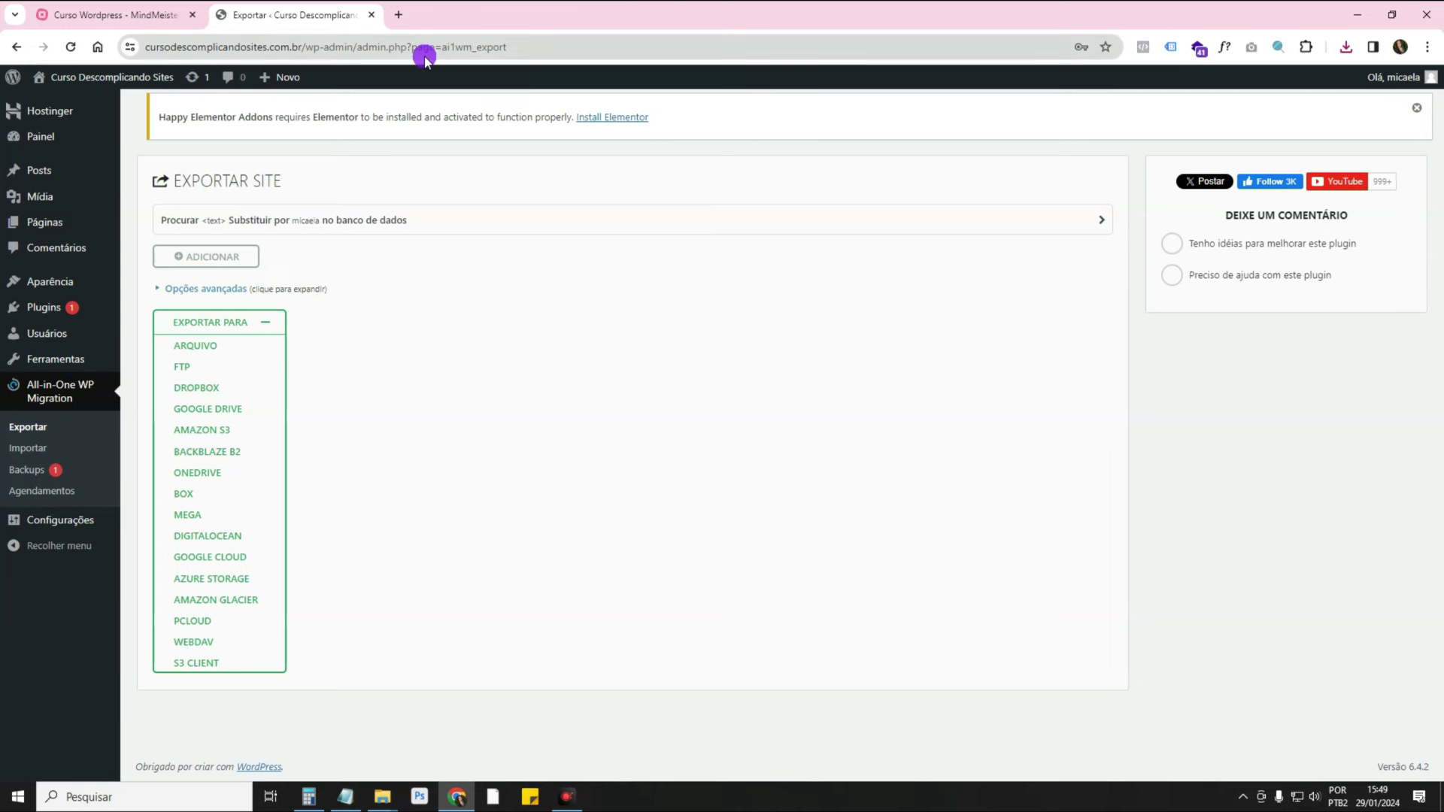
# Open the contratos folder of Google Drive in a new browser tab and create a folder named "Curso Descomplicando" in it.
pyautogui.click(400, 17)
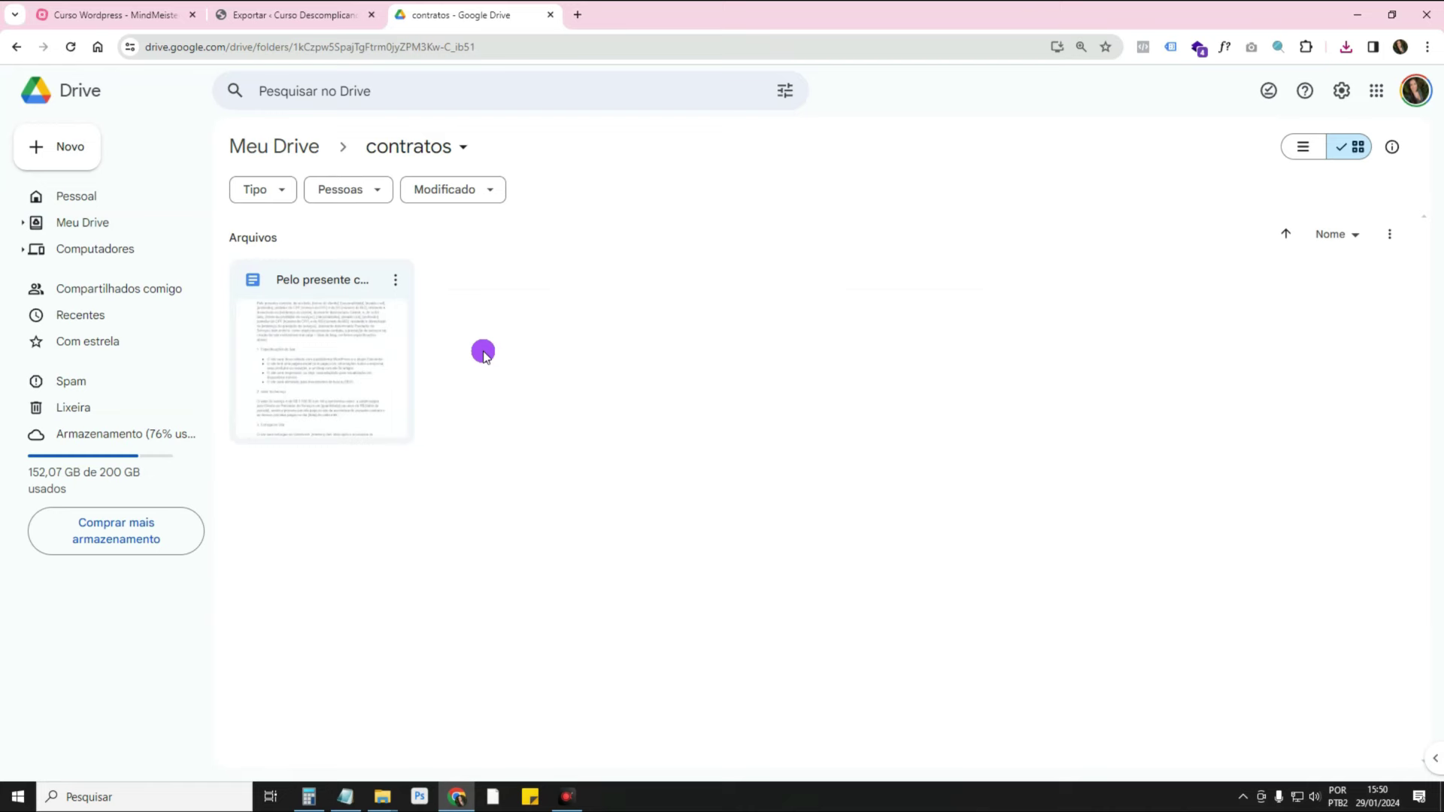
pyautogui.rightClick(498, 308)
pyautogui.click(525, 316)
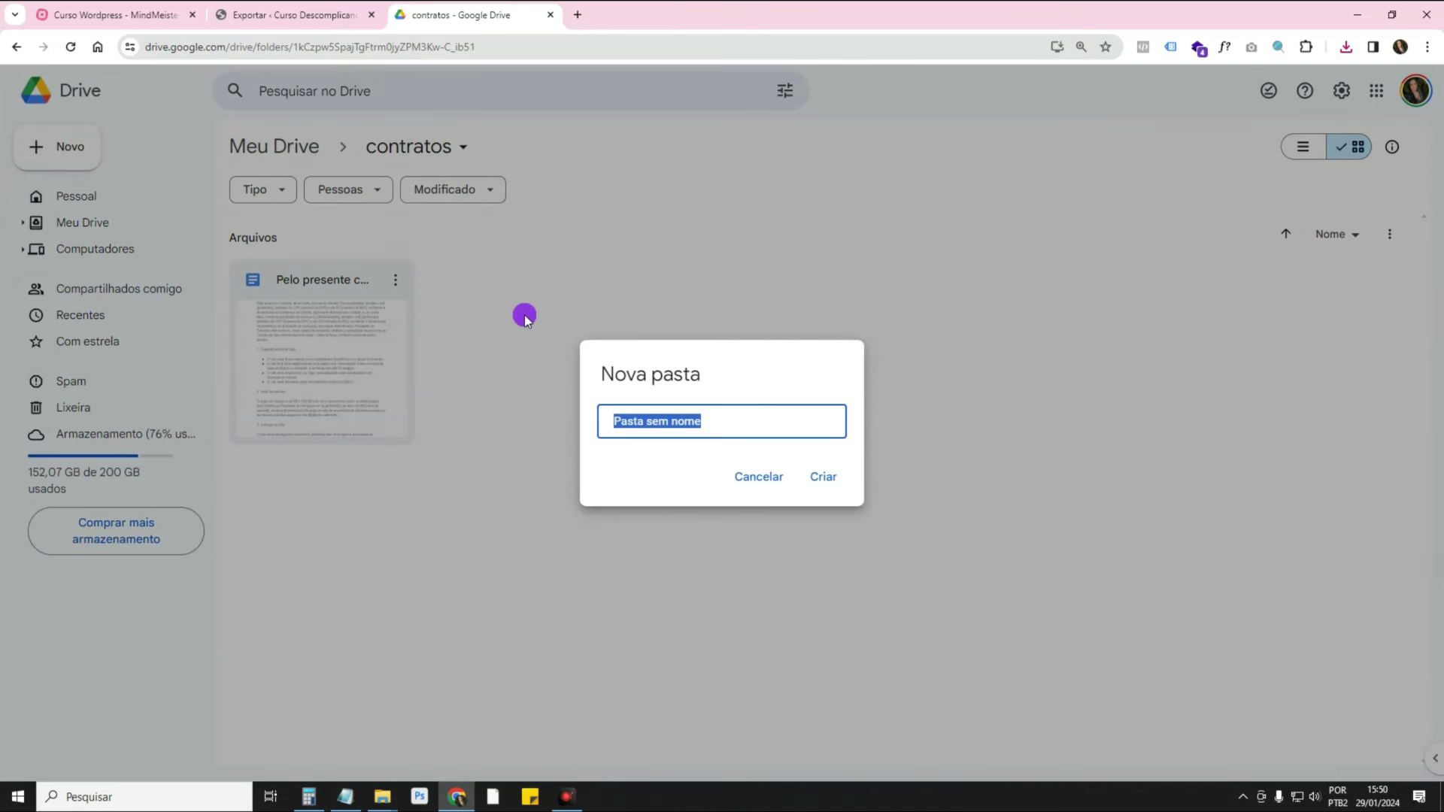
pyautogui.write('Curso')
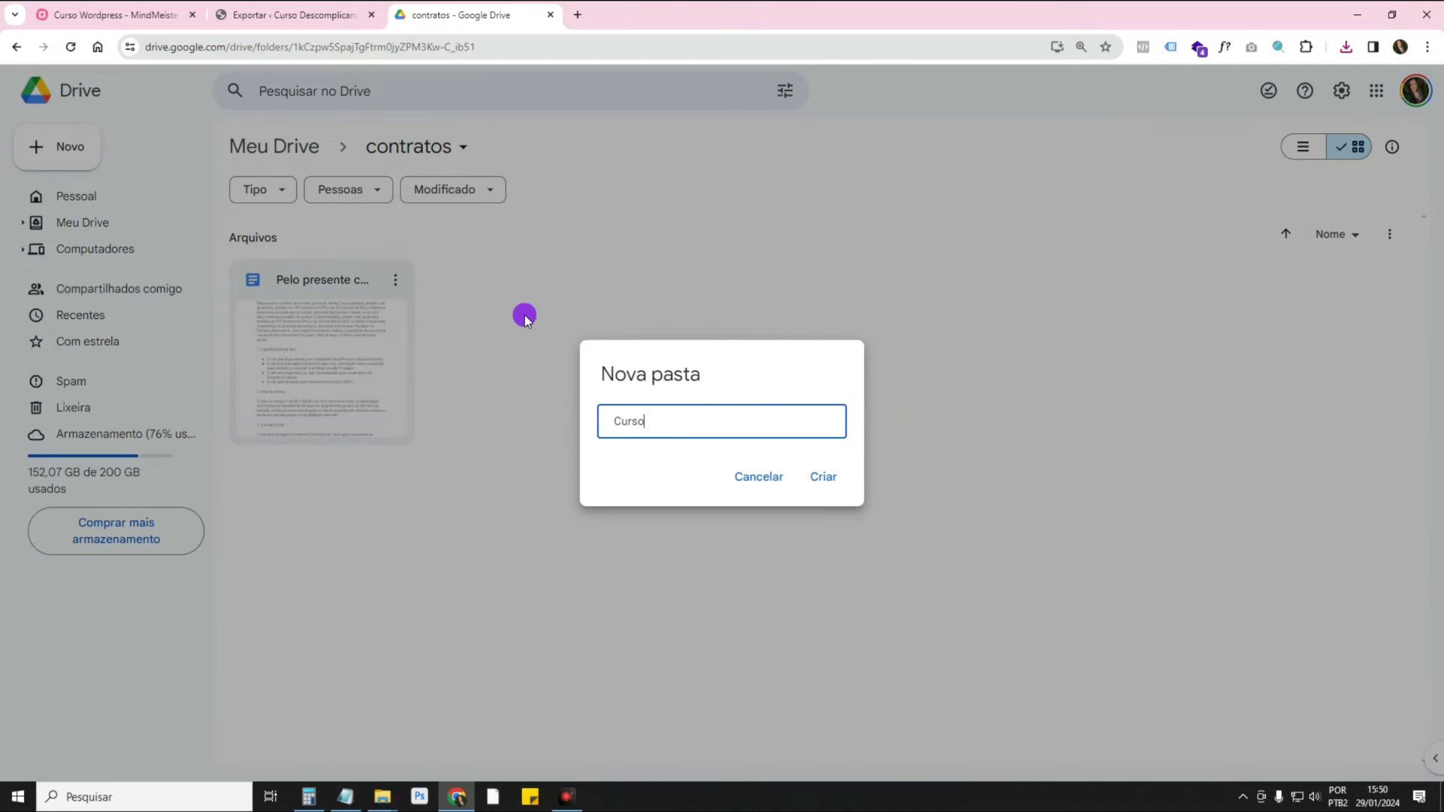
pyautogui.write(' Descomplicando')
pyautogui.press('Return')
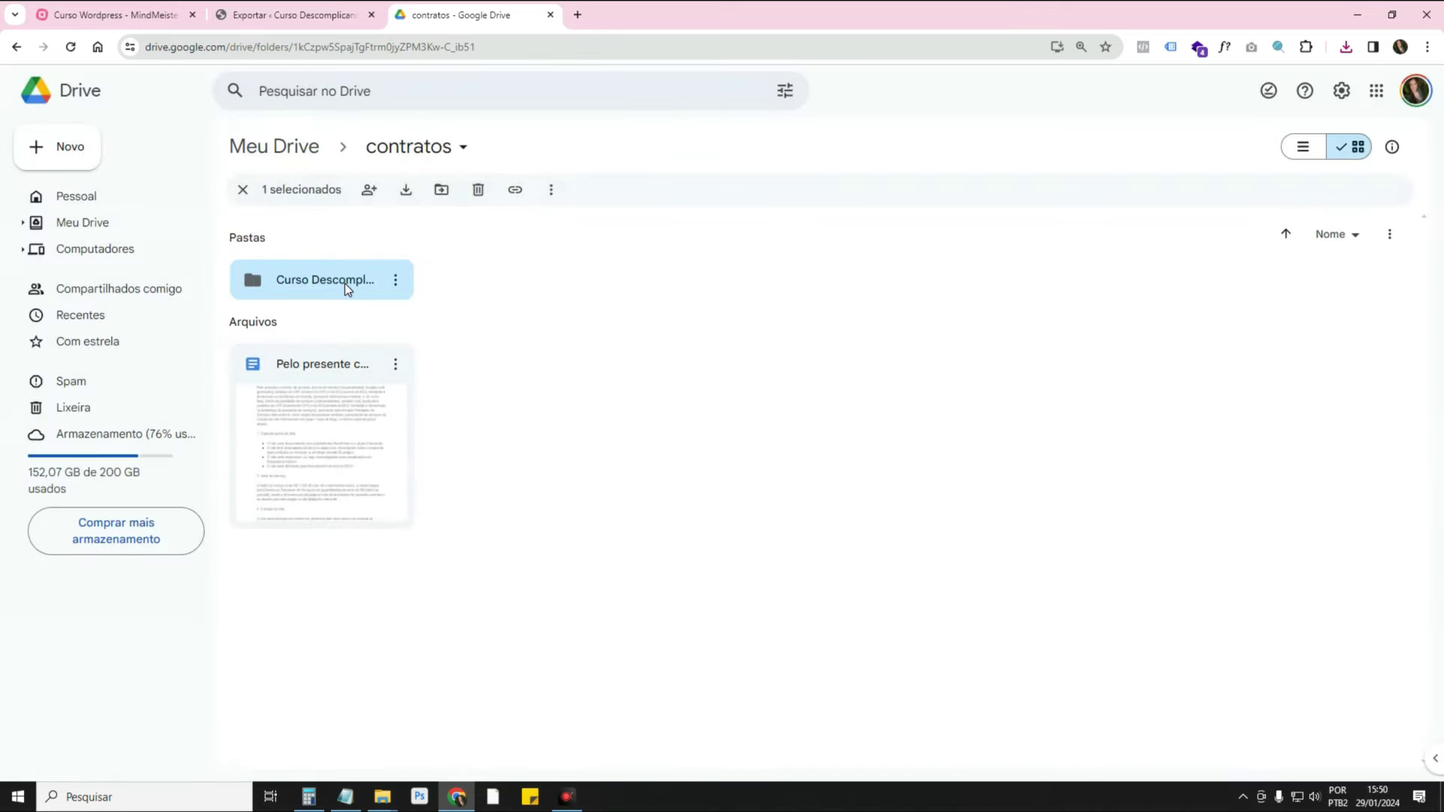
# Upload the exported .wpress backup from the Downloads folder into the Curso Descomplicando folder in Google Drive.
pyautogui.doubleClick(344, 283)
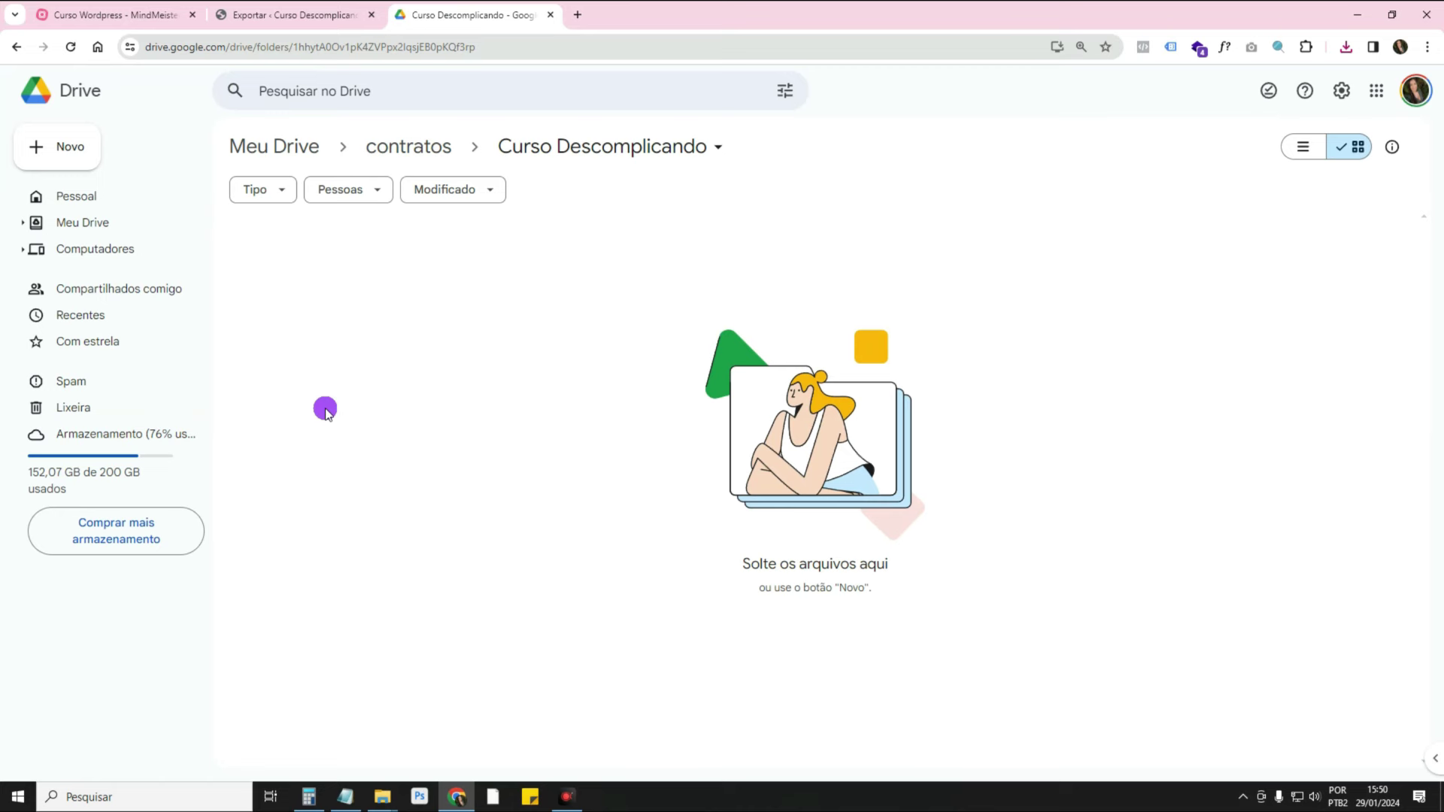
pyautogui.moveTo(382, 794)
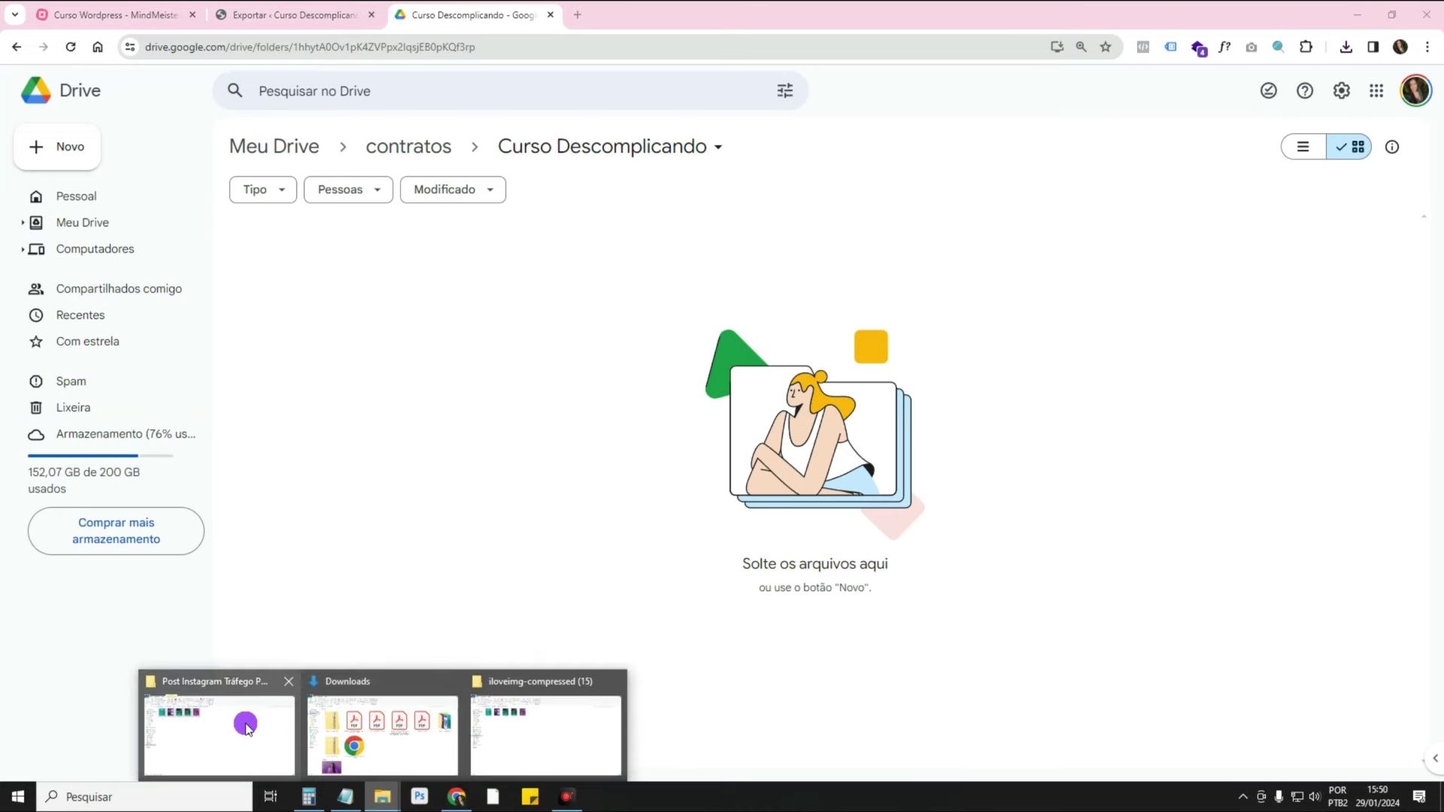
pyautogui.click(339, 713)
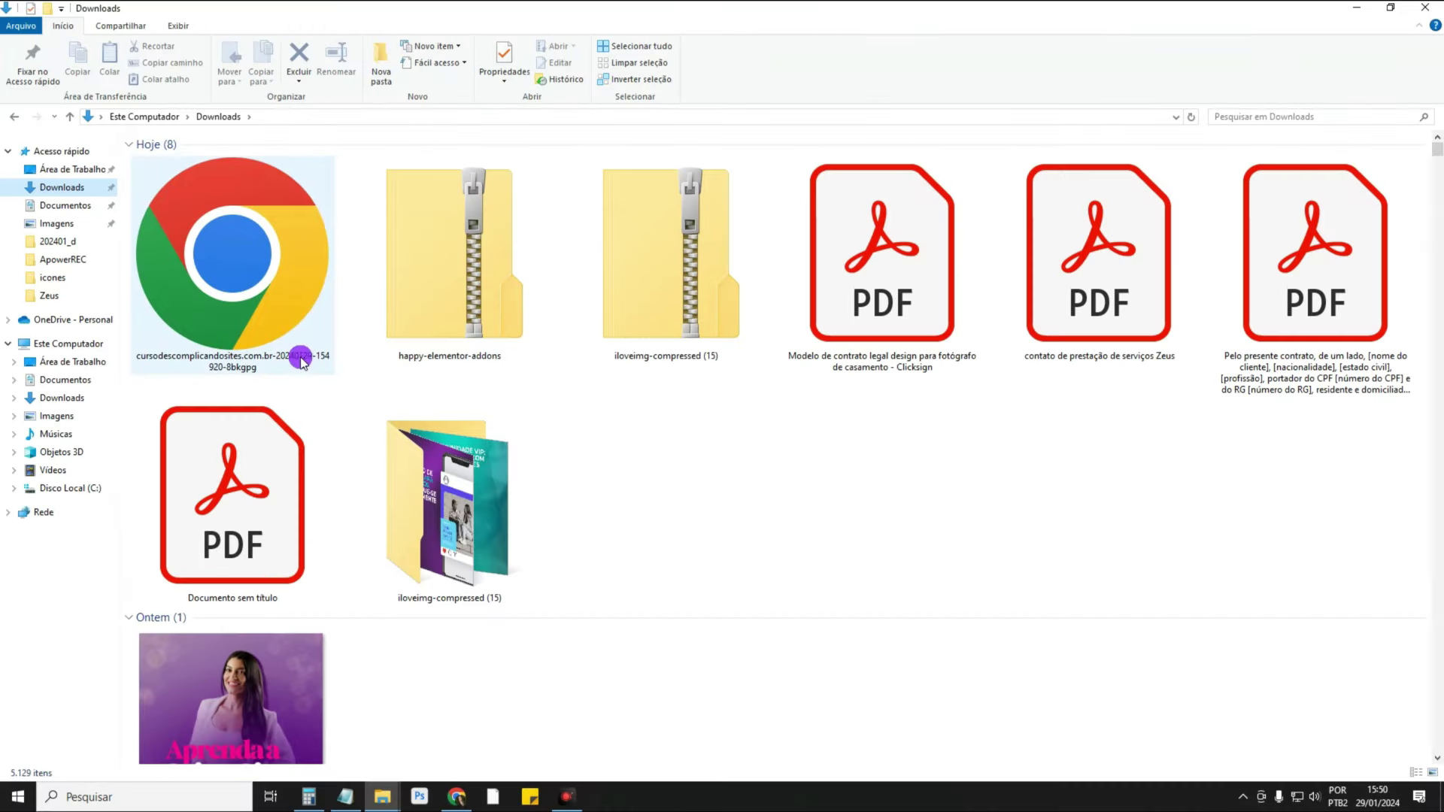
pyautogui.moveTo(303, 362); pyautogui.dragTo(993, 525)
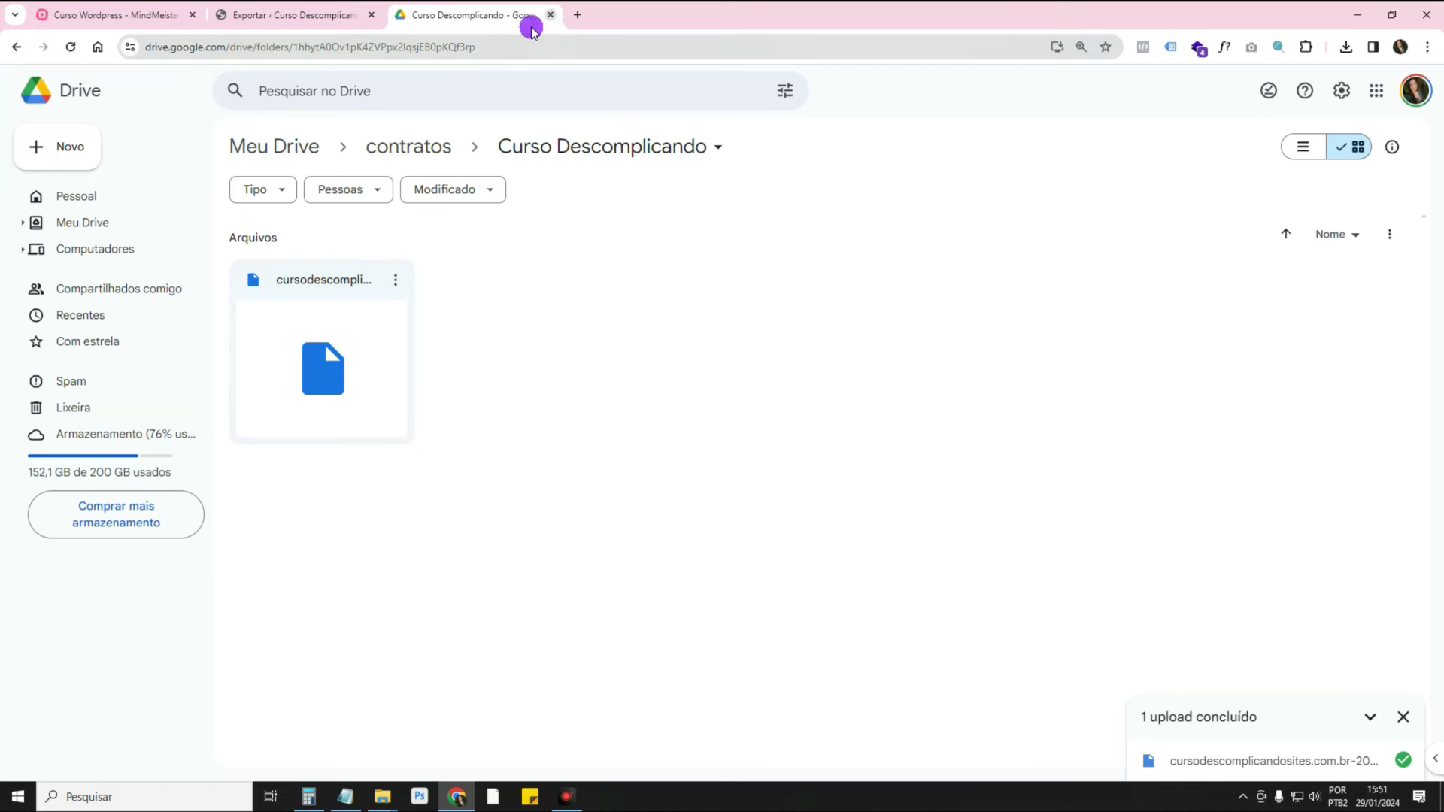
# Return to the WordPress admin, open the live site in a new browser tab, and look through its home page.
pyautogui.click(134, 16)
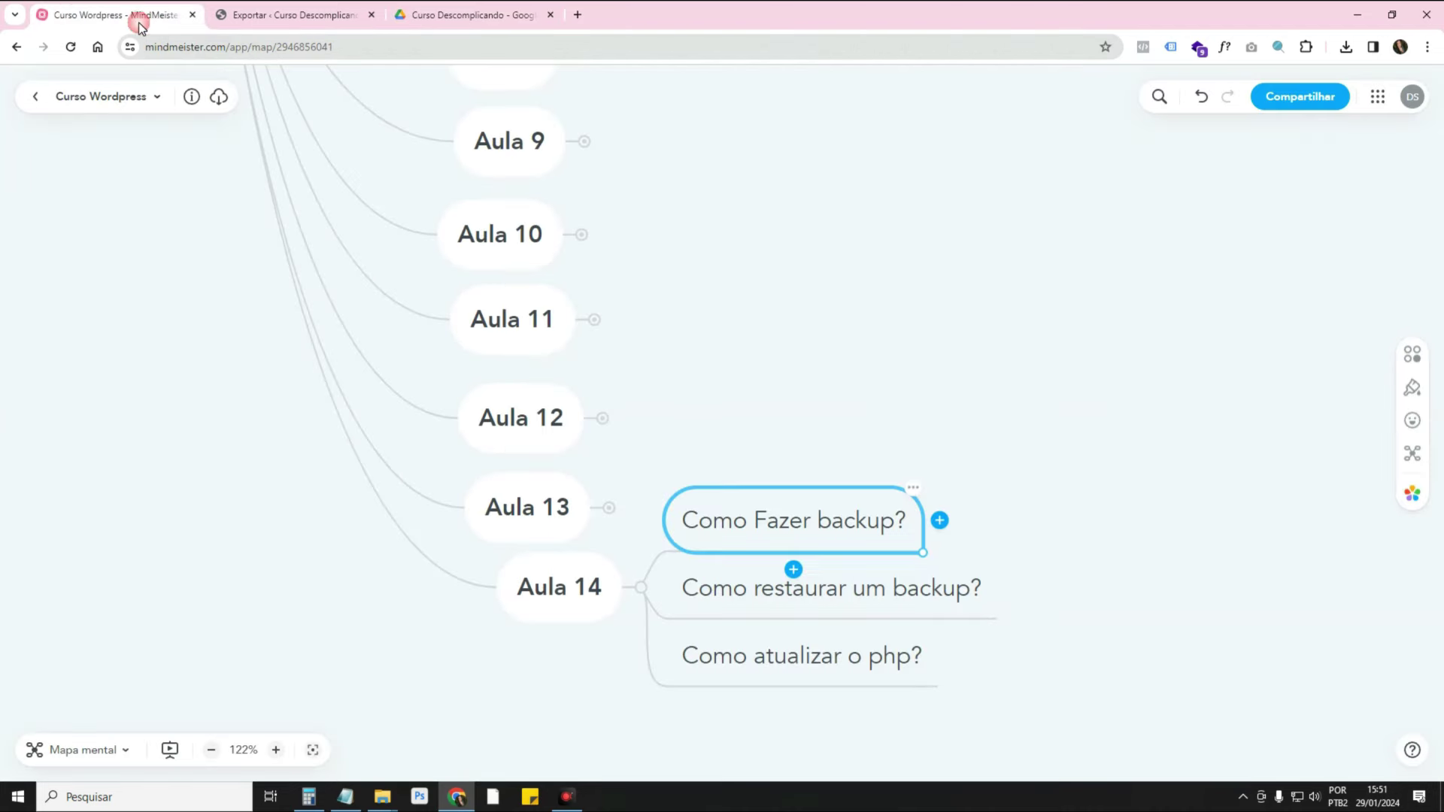
pyautogui.click(294, 15)
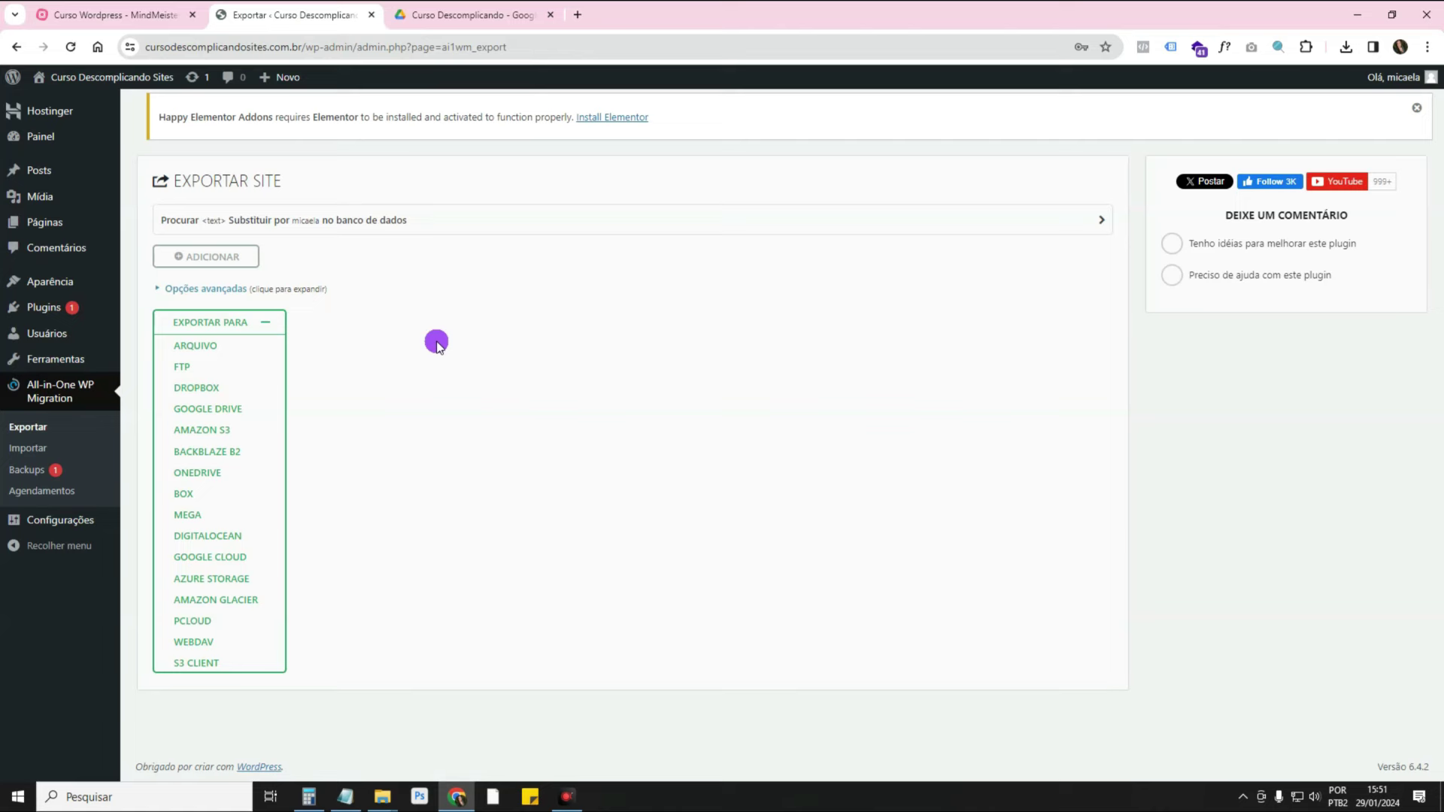
pyautogui.moveTo(113, 77)
pyautogui.rightClick(77, 104)
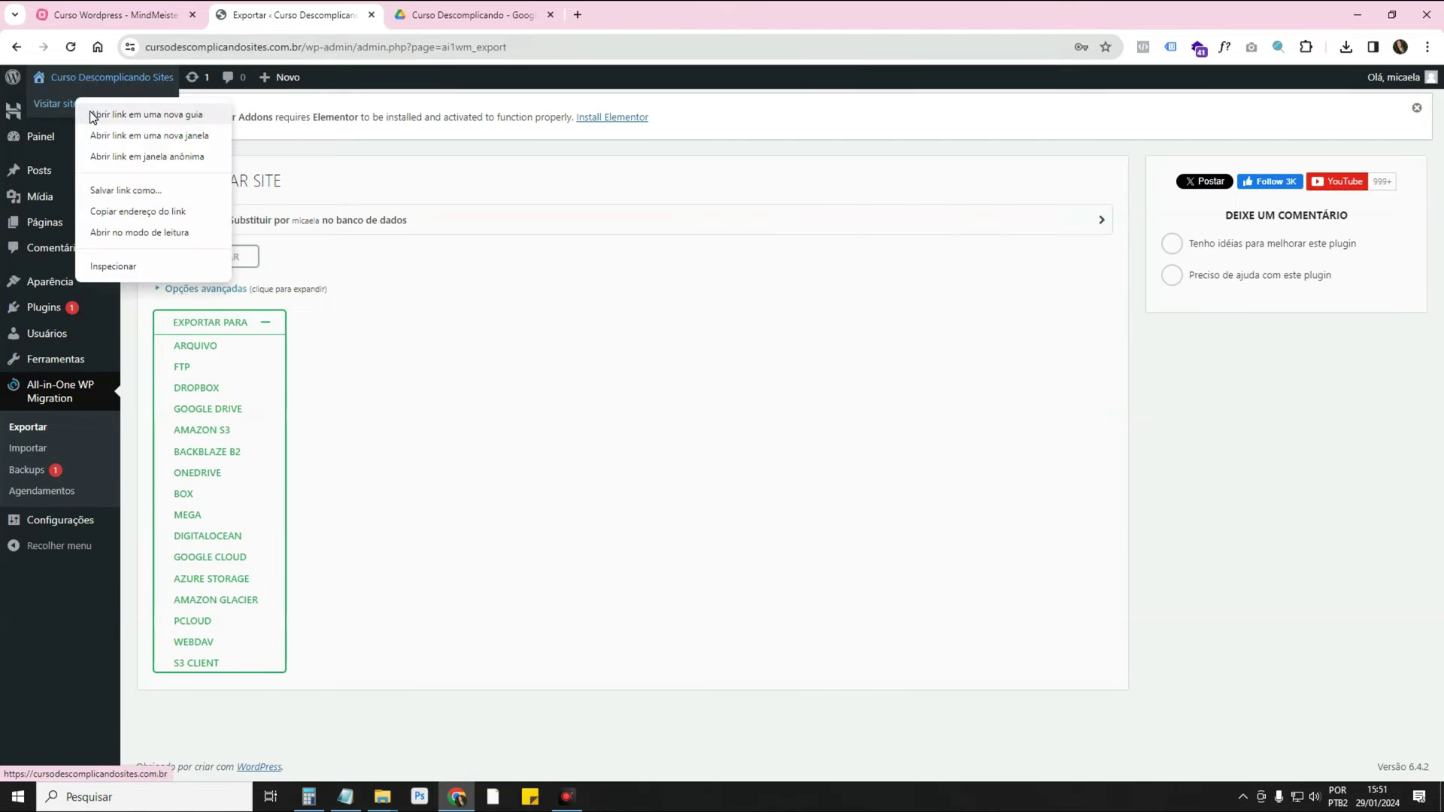
pyautogui.click(121, 114)
pyautogui.click(474, 16)
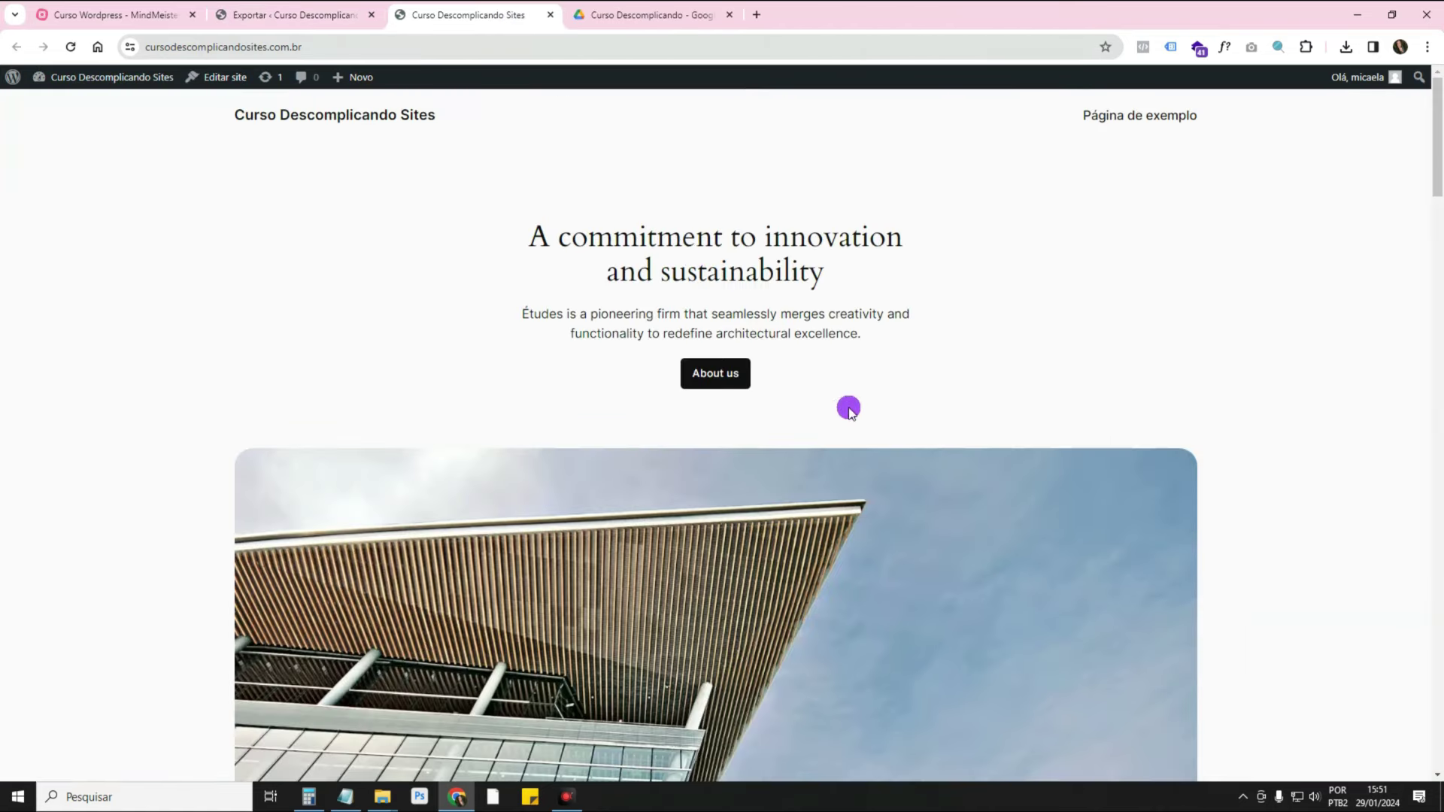
pyautogui.scroll(-20, 847, 410)
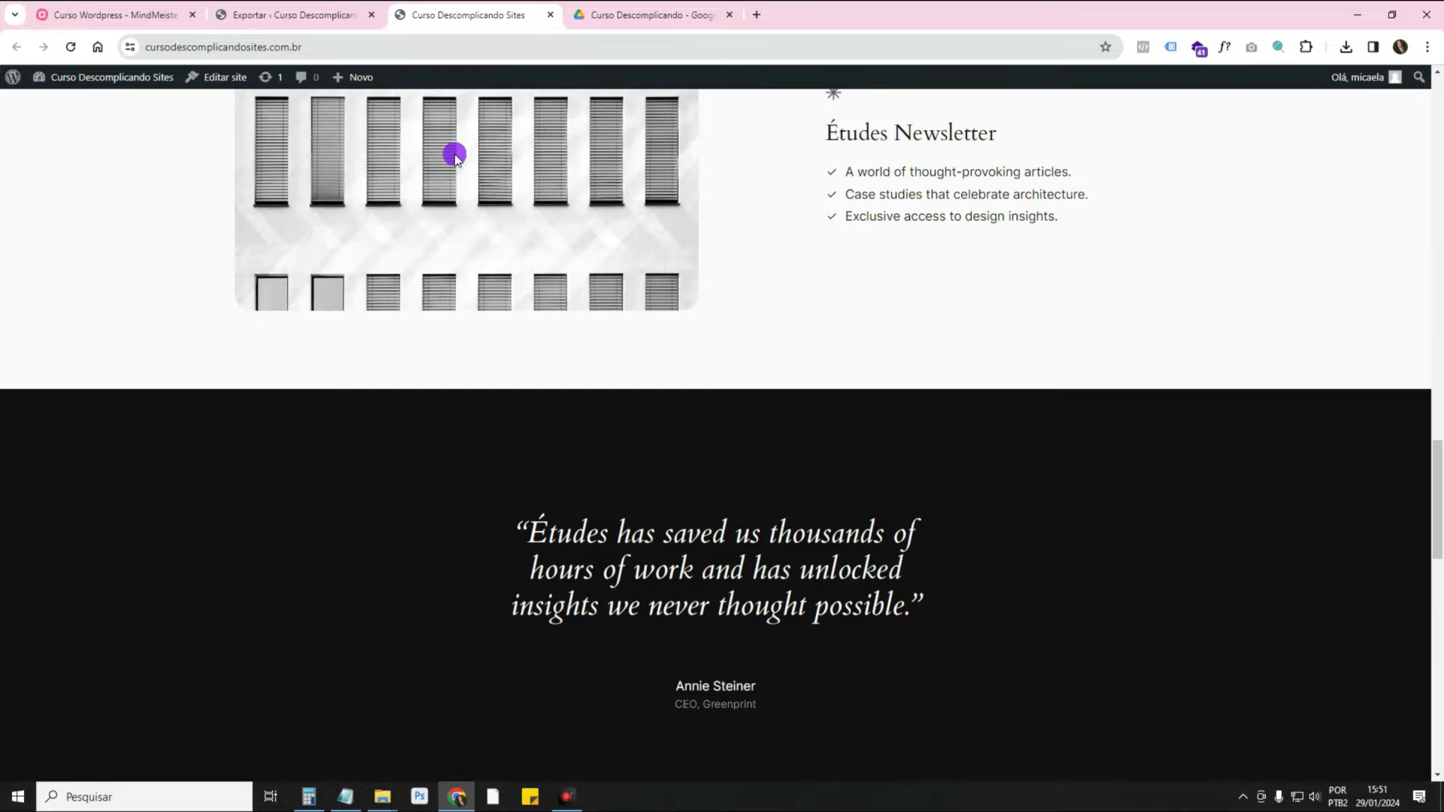
# Activate the Twenty Twenty-Two theme from the installed themes in the WordPress admin.
pyautogui.click(294, 15)
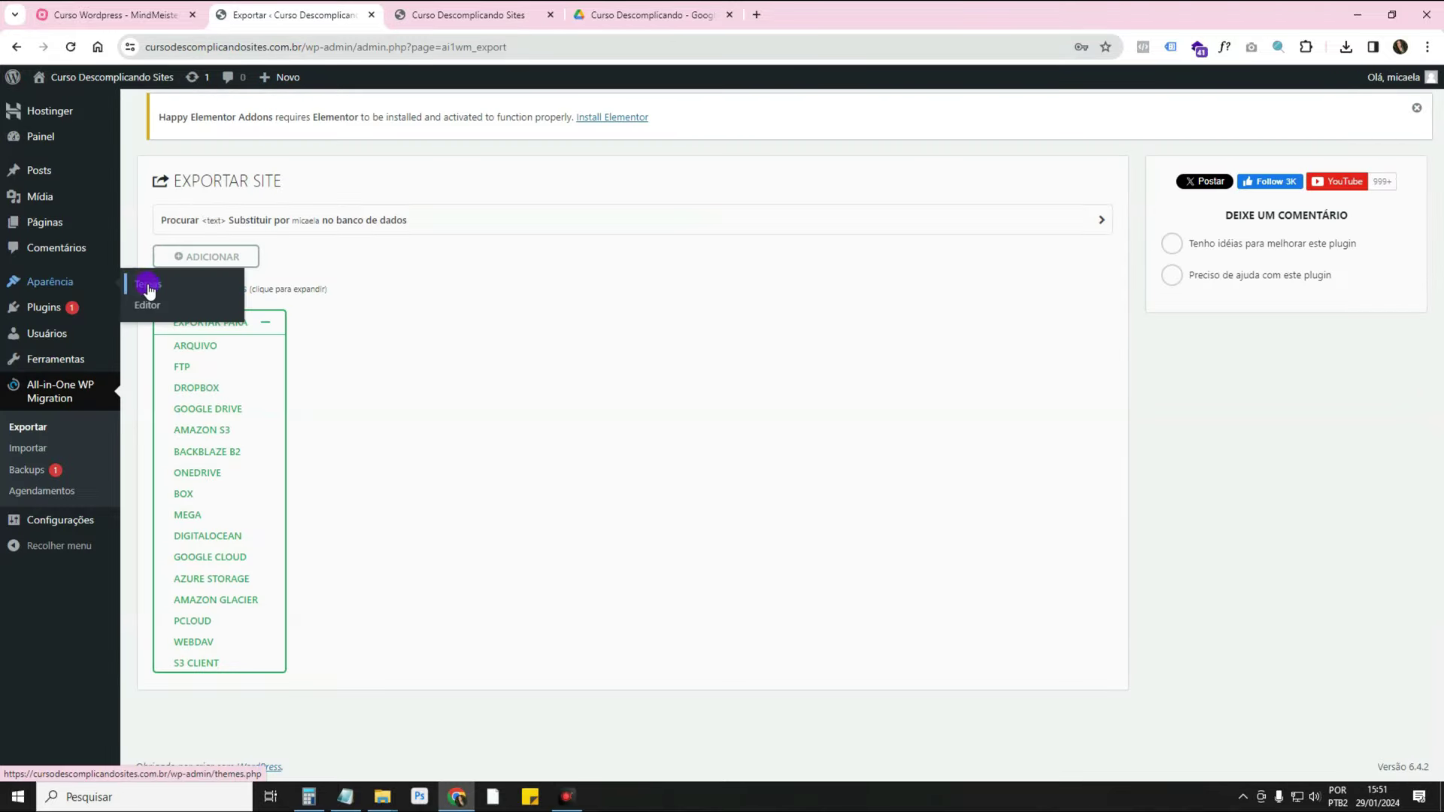
pyautogui.click(146, 283)
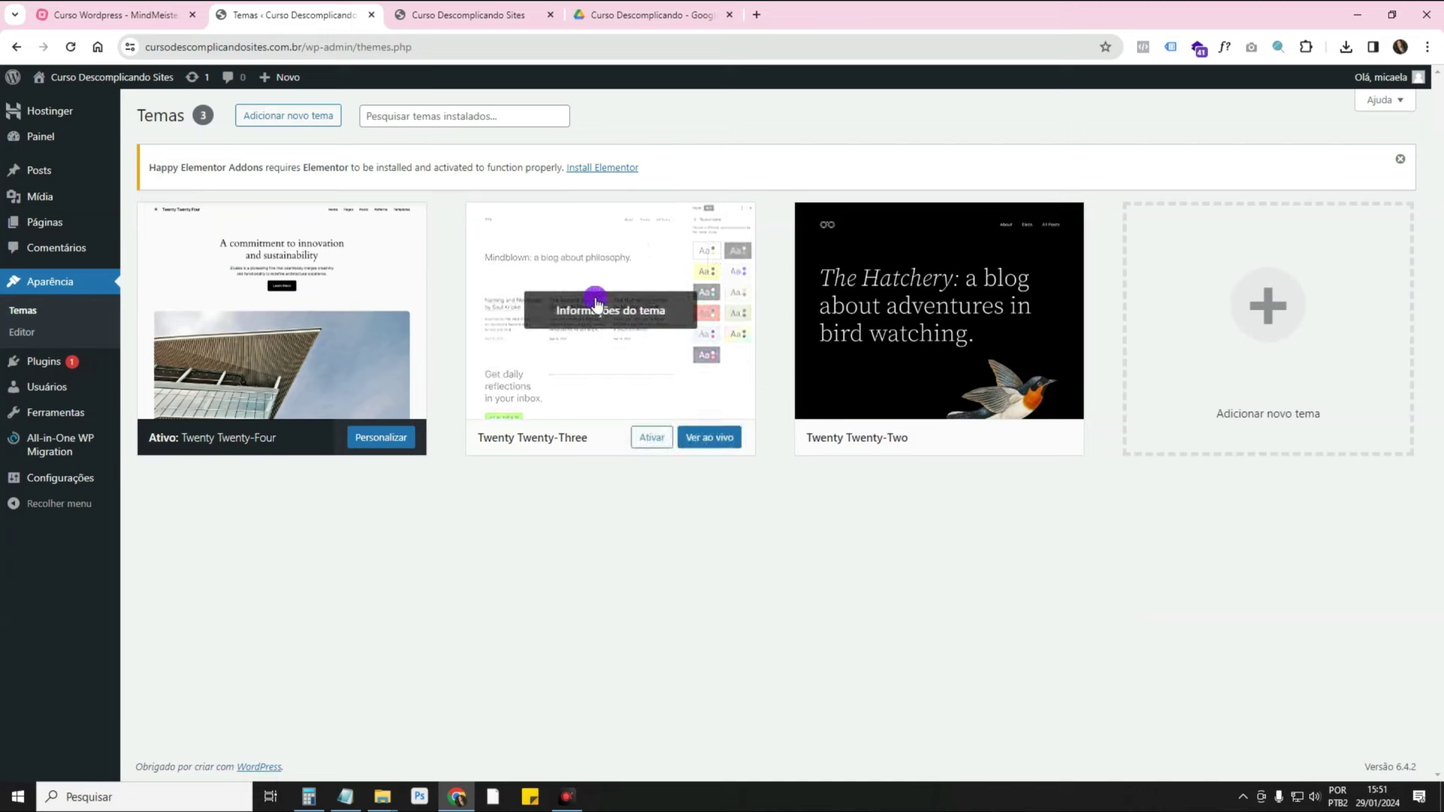
pyautogui.click(870, 262)
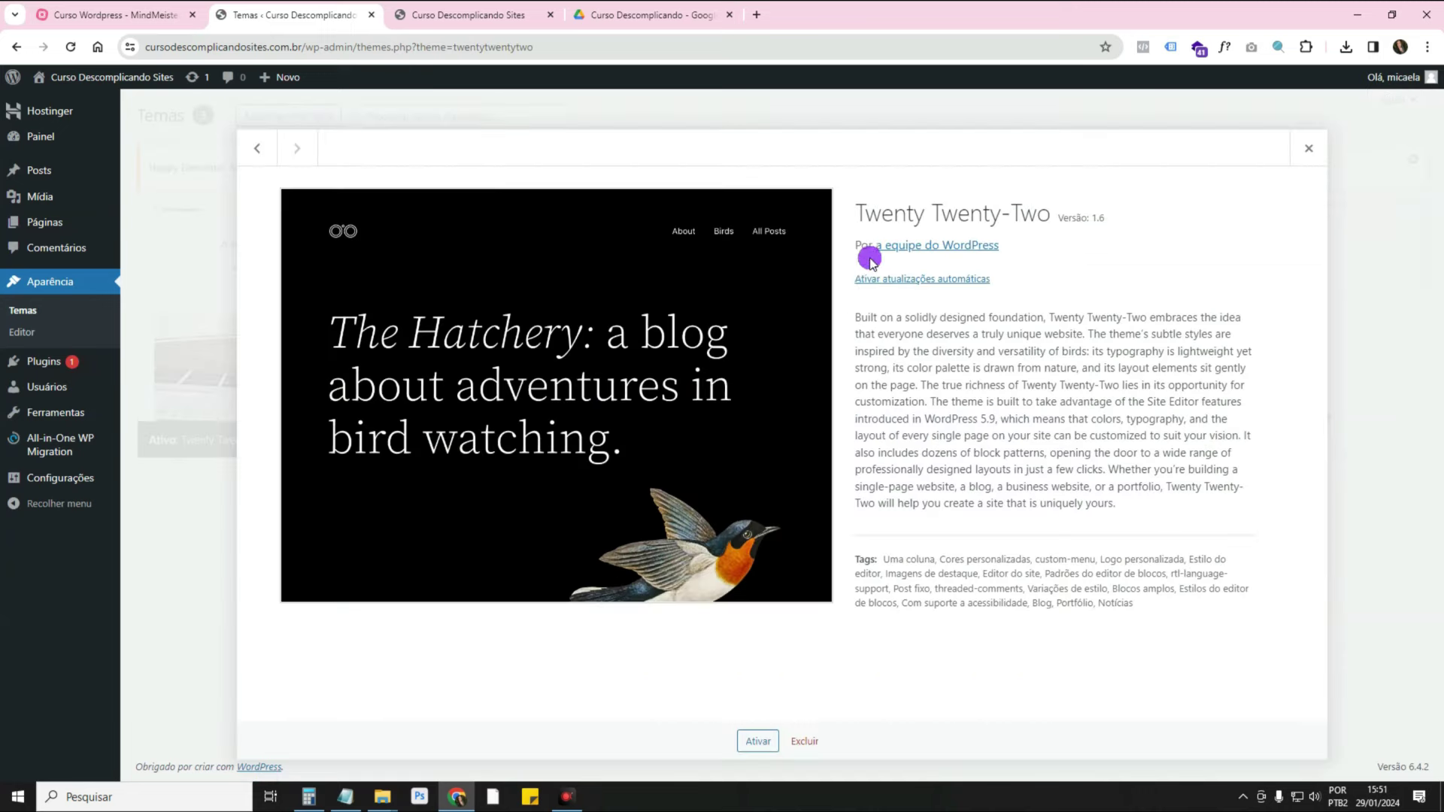
pyautogui.click(754, 741)
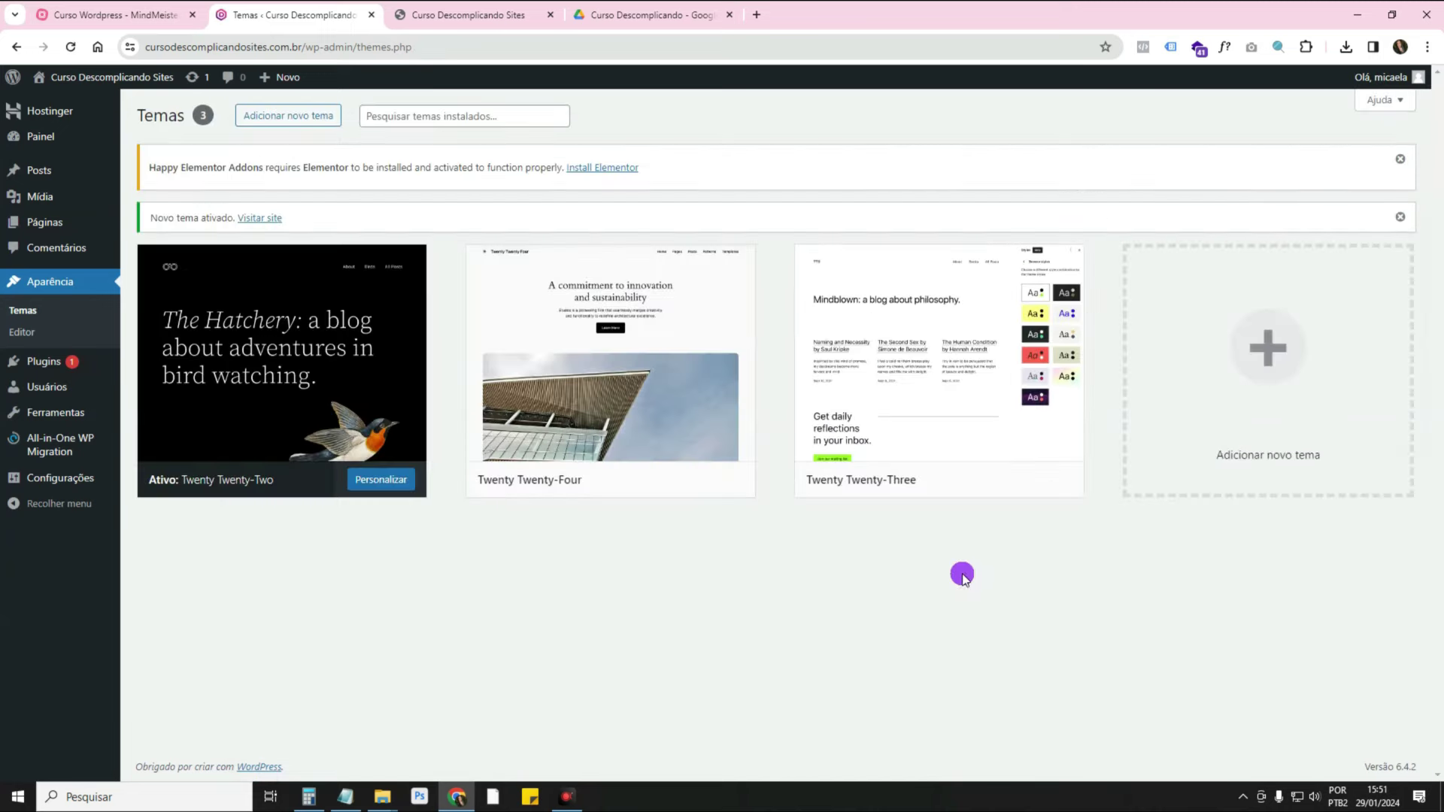
# Reload the live site and examine its home page with the newly activated theme.
pyautogui.click(442, 17)
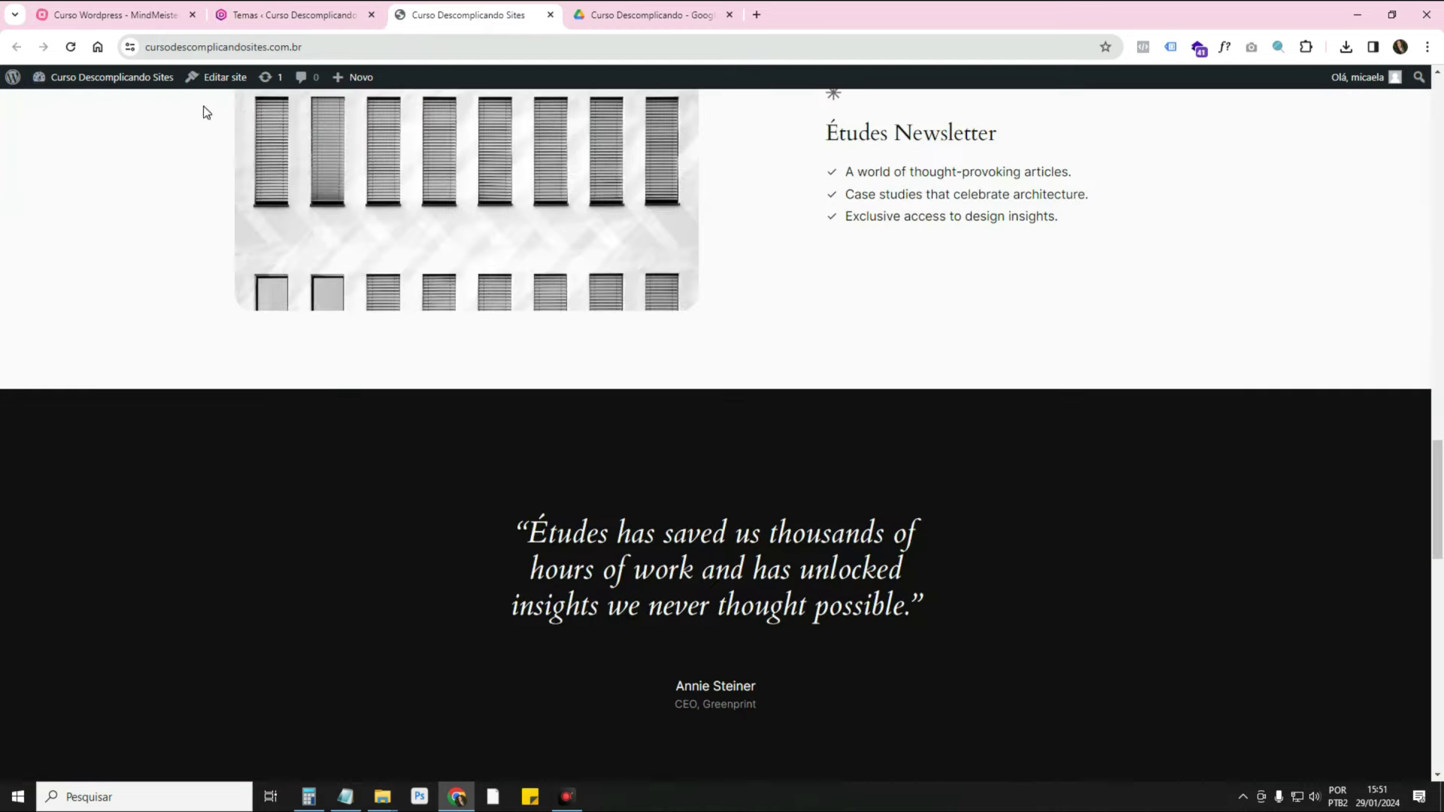
pyautogui.click(70, 46)
pyautogui.scroll(5, 903, 341)
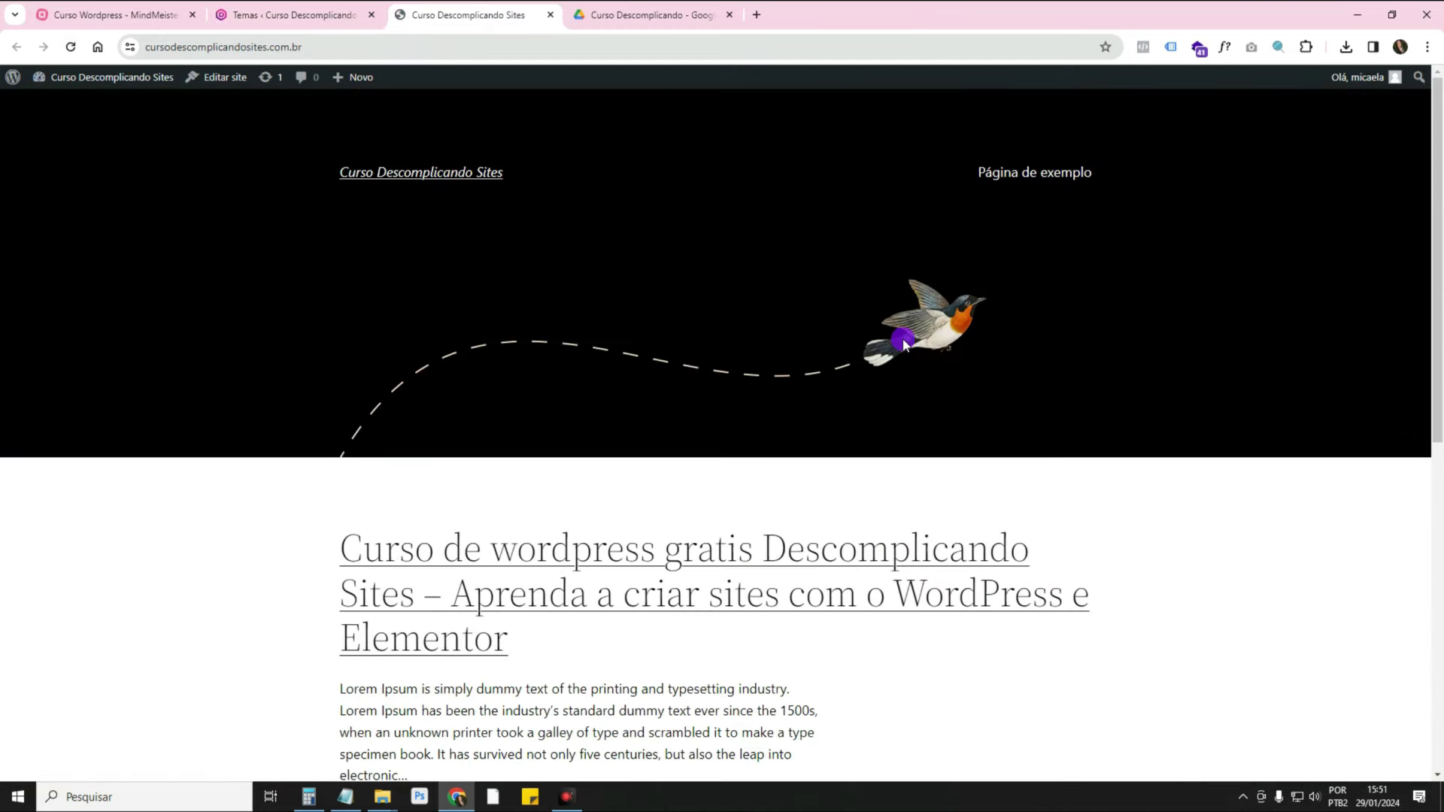
pyautogui.click(72, 47)
pyautogui.scroll(-8, 1090, 251)
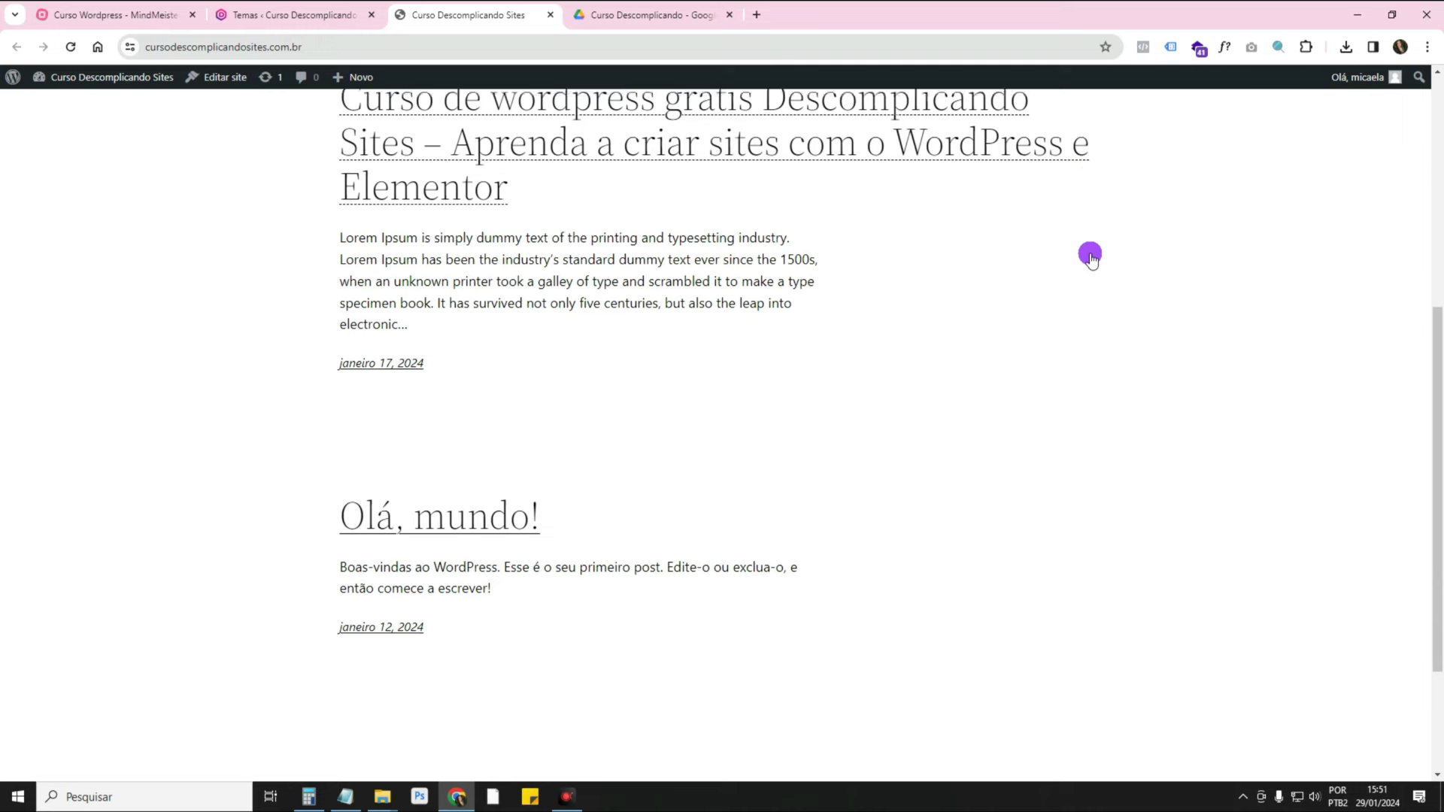
pyautogui.scroll(8, 1091, 286)
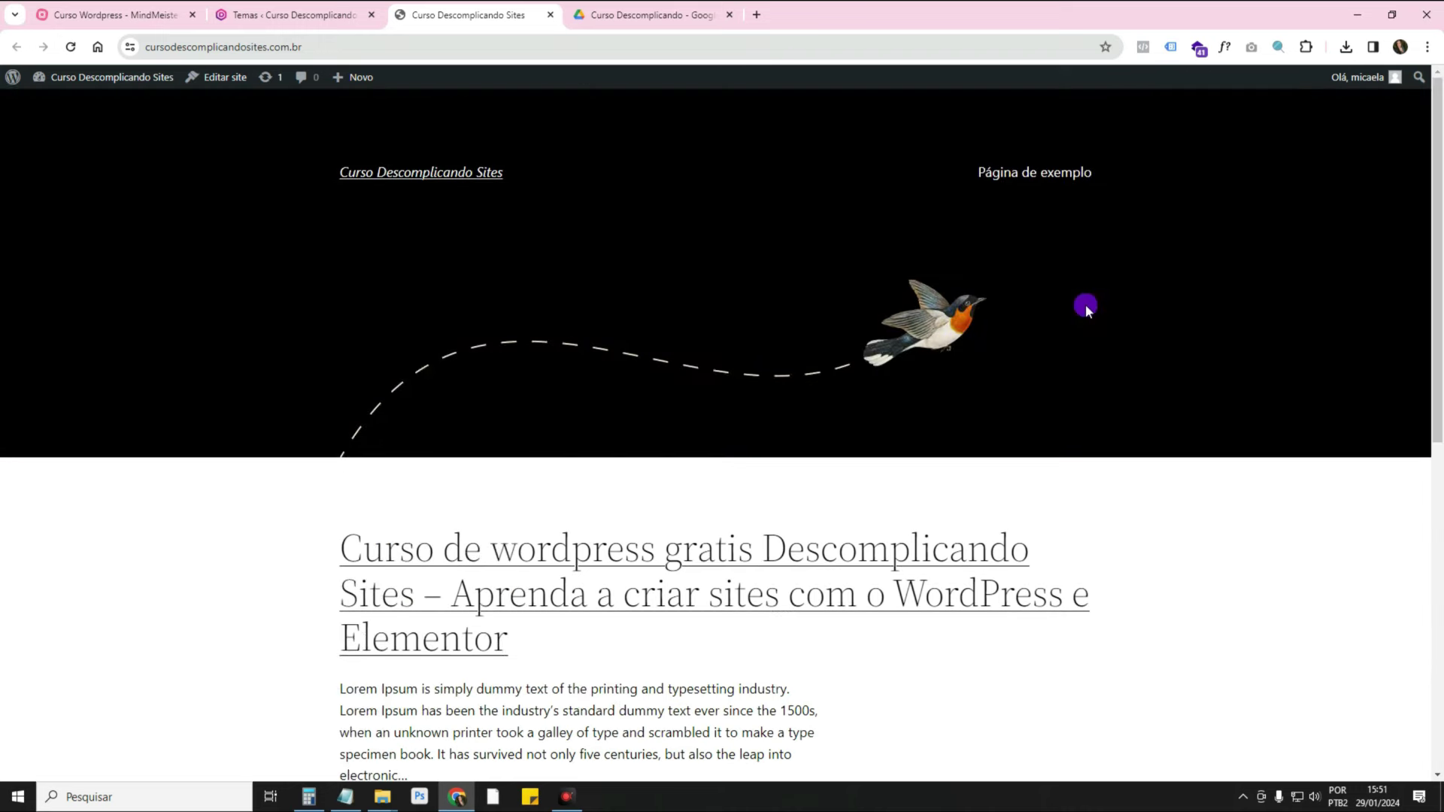
pyautogui.click(327, 14)
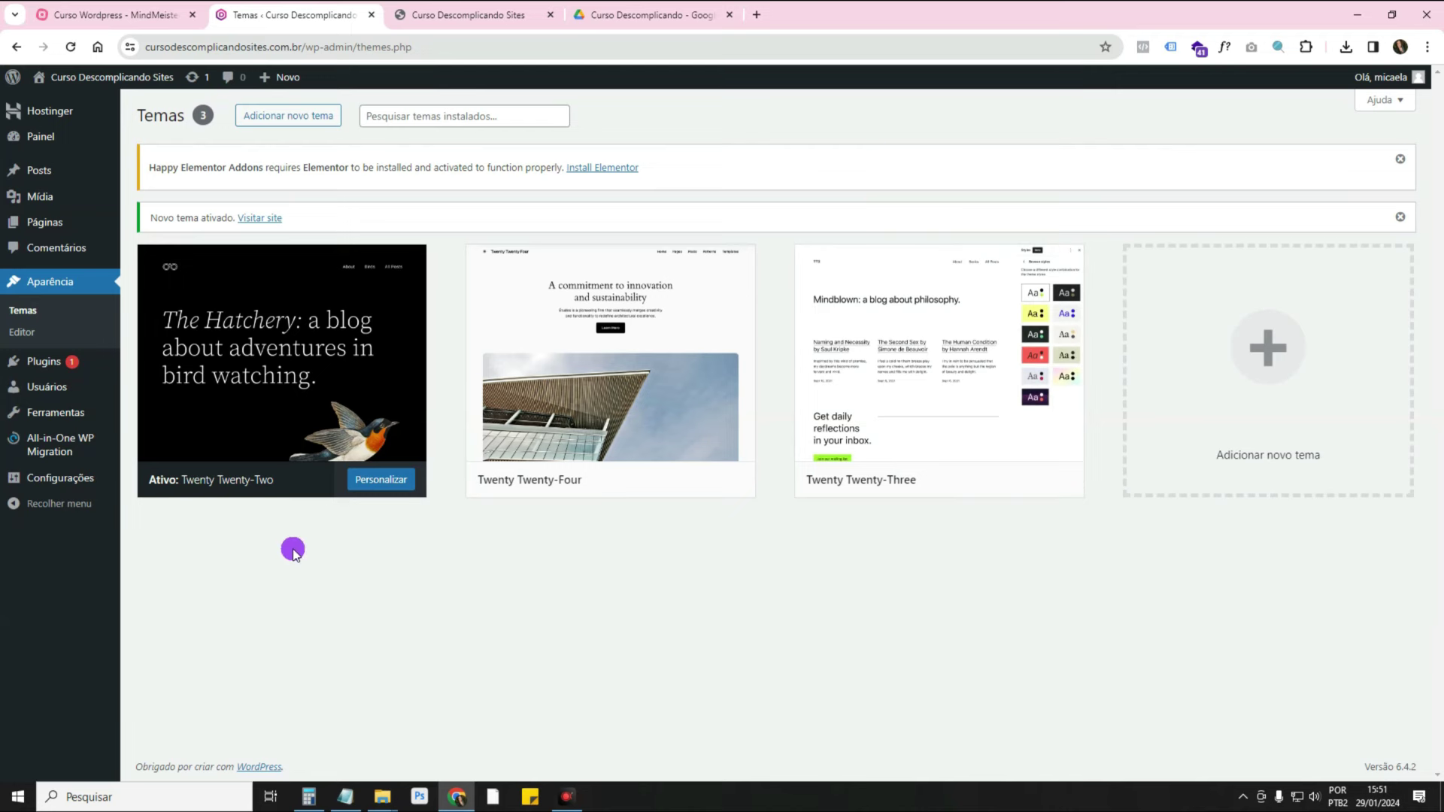
pyautogui.moveTo(31, 444)
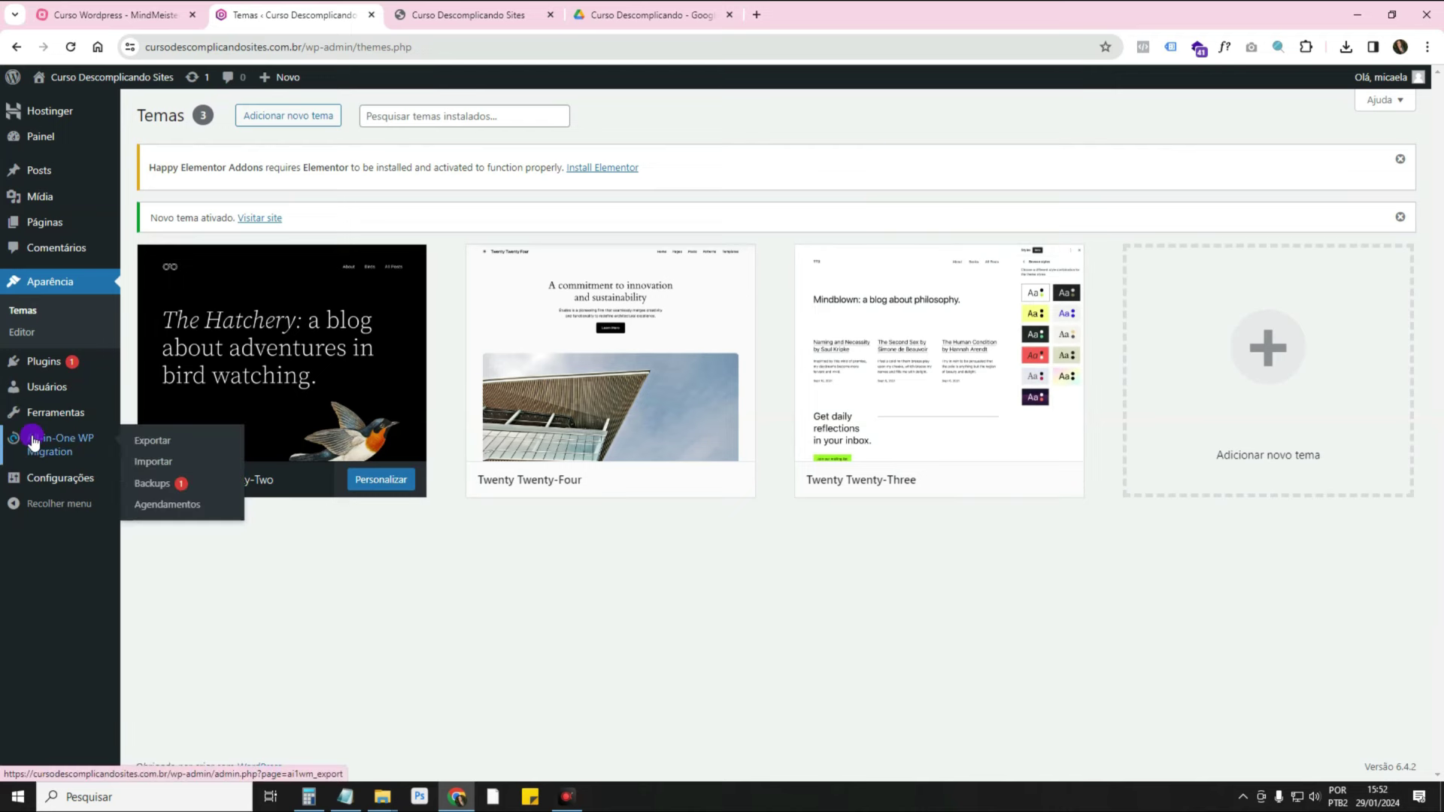
pyautogui.click(152, 461)
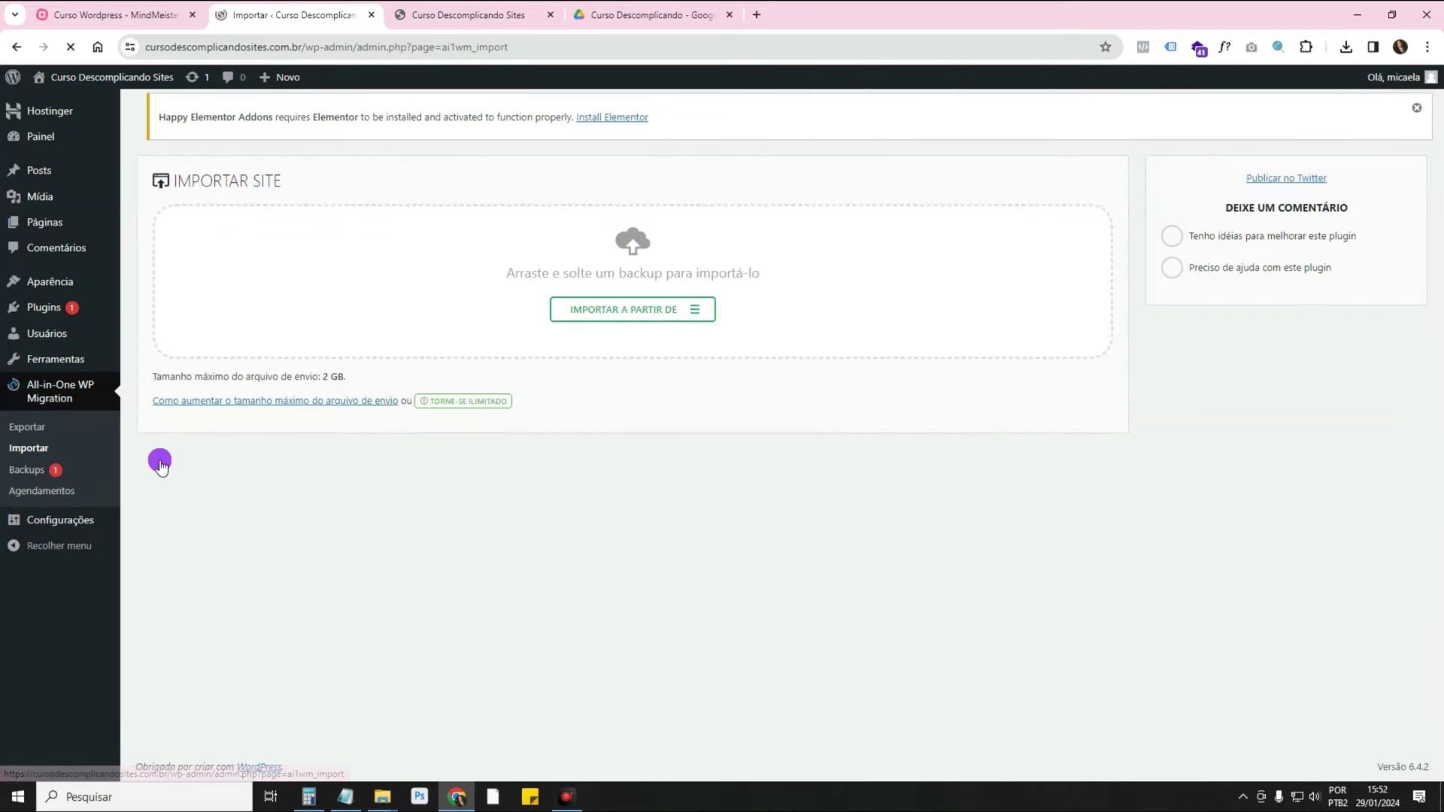
pyautogui.click(606, 315)
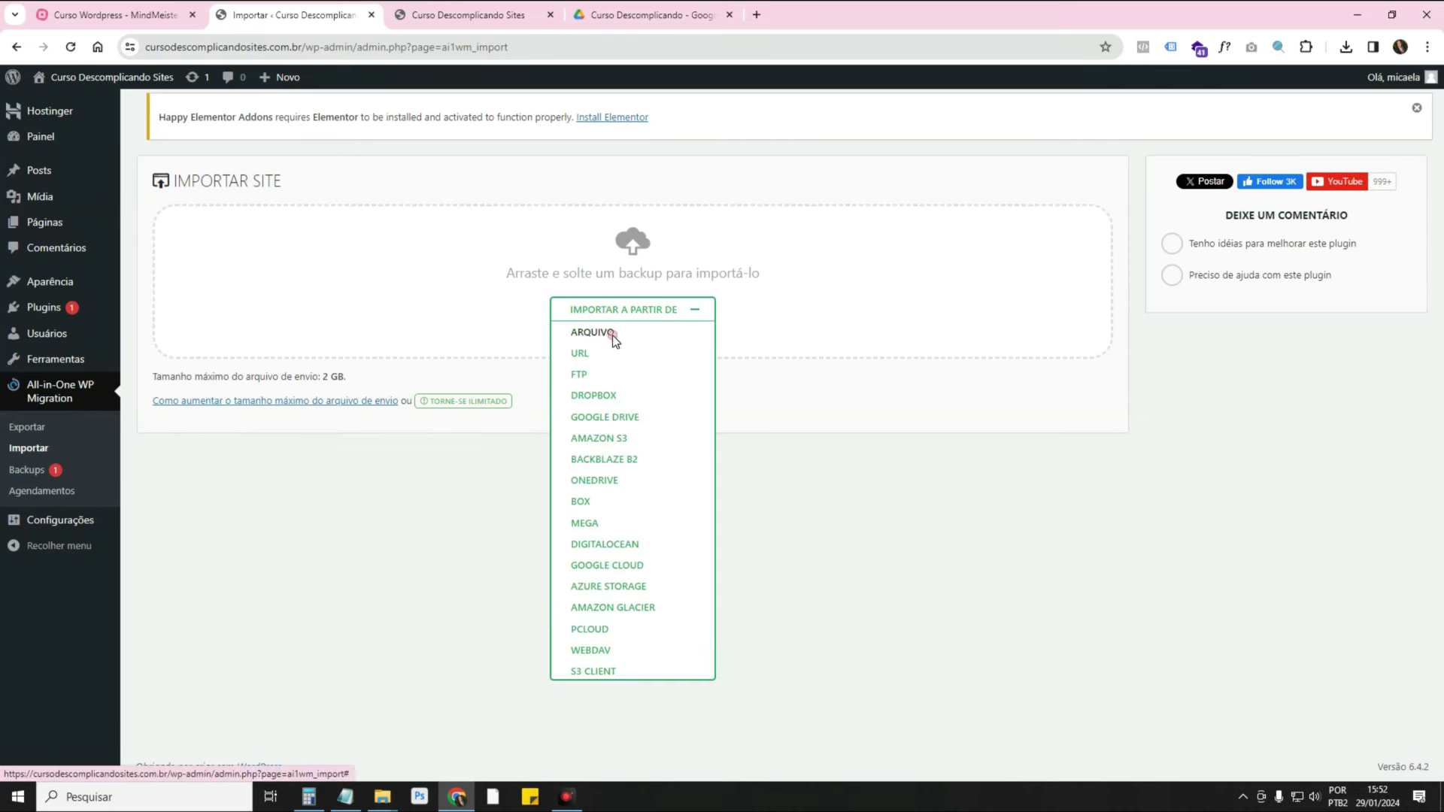
pyautogui.click(595, 331)
pyautogui.click(160, 178)
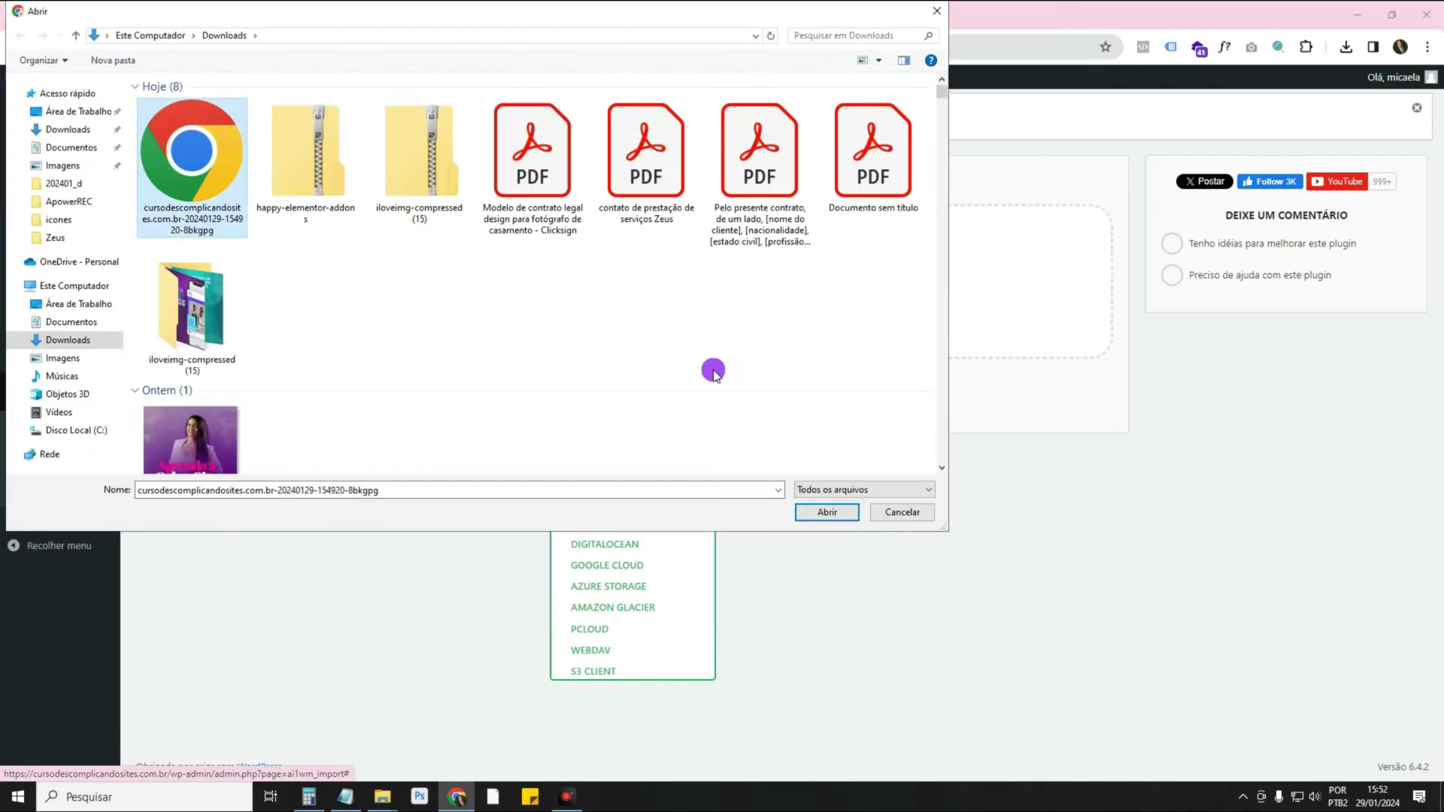
pyautogui.click(826, 511)
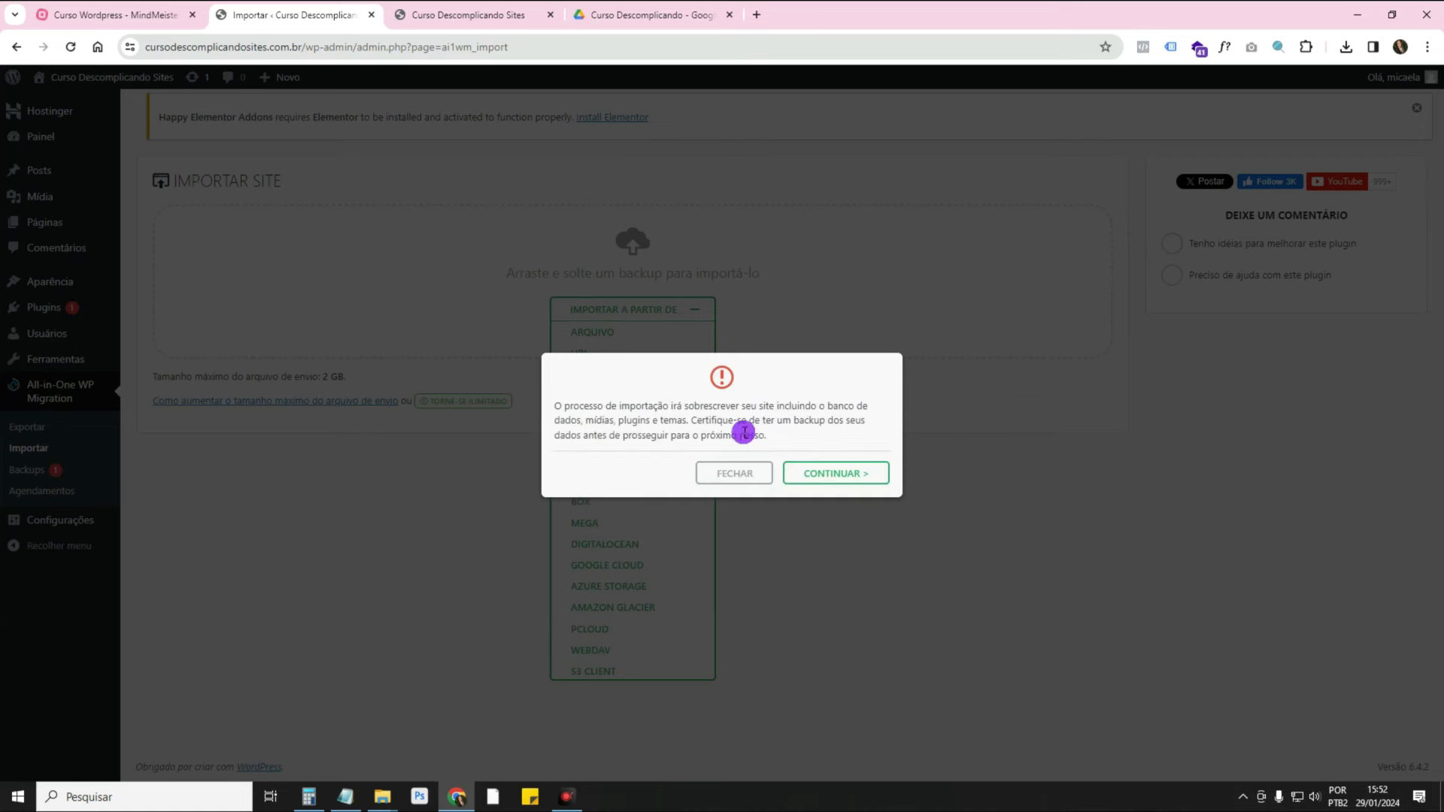
# Read the overwrite notice, continue with restoring the site from the uploaded backup, and finish the import.
pyautogui.moveTo(653, 406); pyautogui.dragTo(797, 406)
pyautogui.click(860, 415)
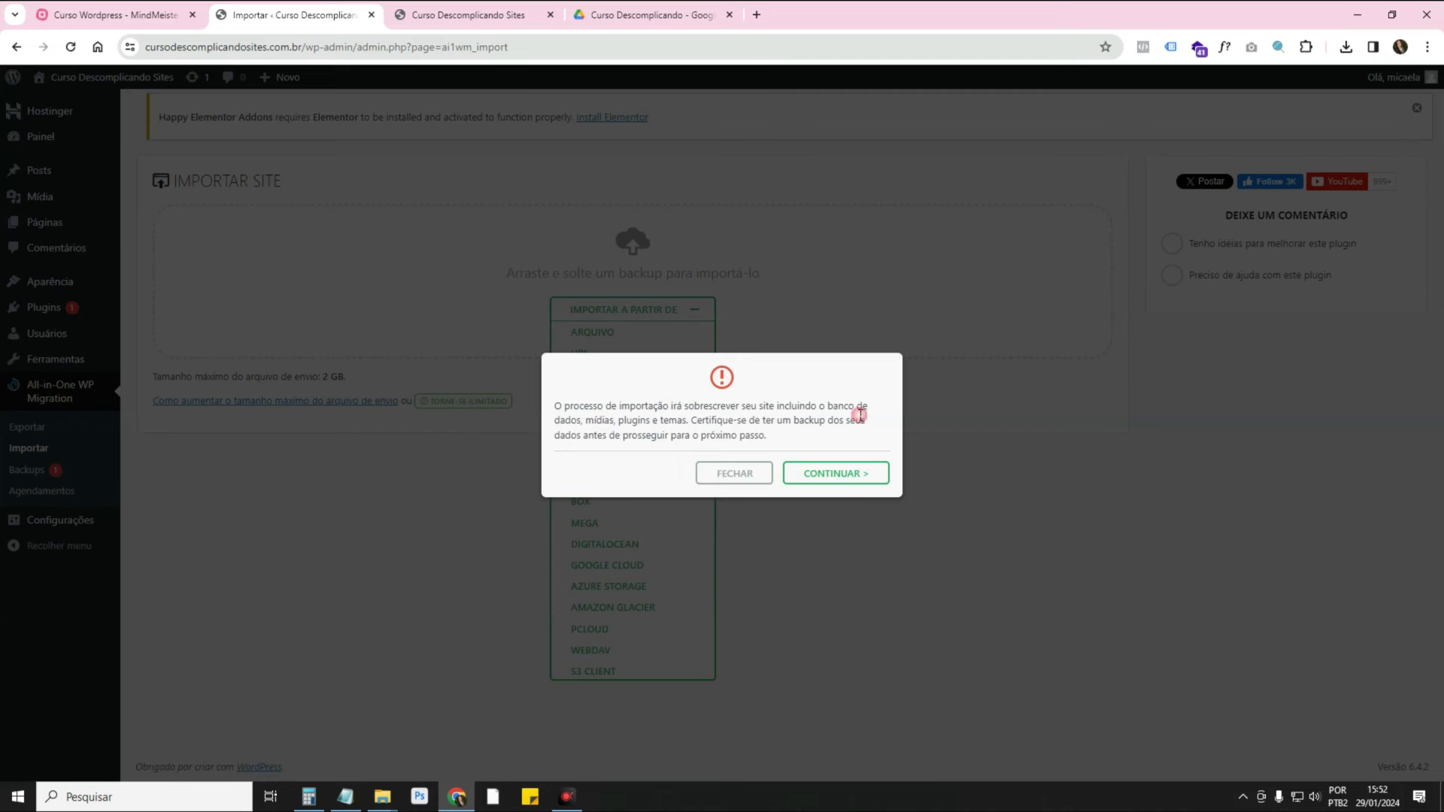
pyautogui.click(845, 473)
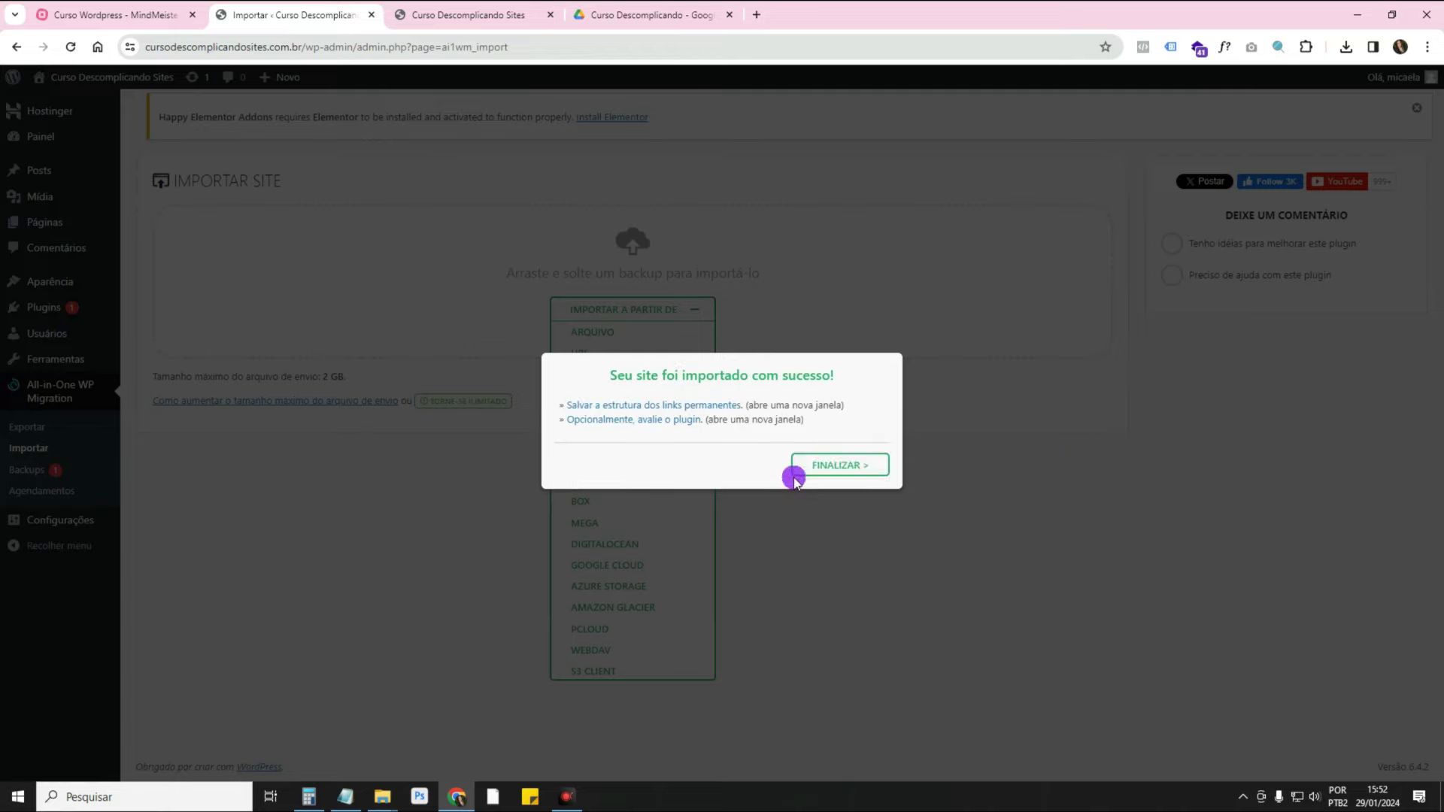
pyautogui.click(809, 472)
# Reload the live site and look through its whole home page to check the restored design.
pyautogui.click(423, 16)
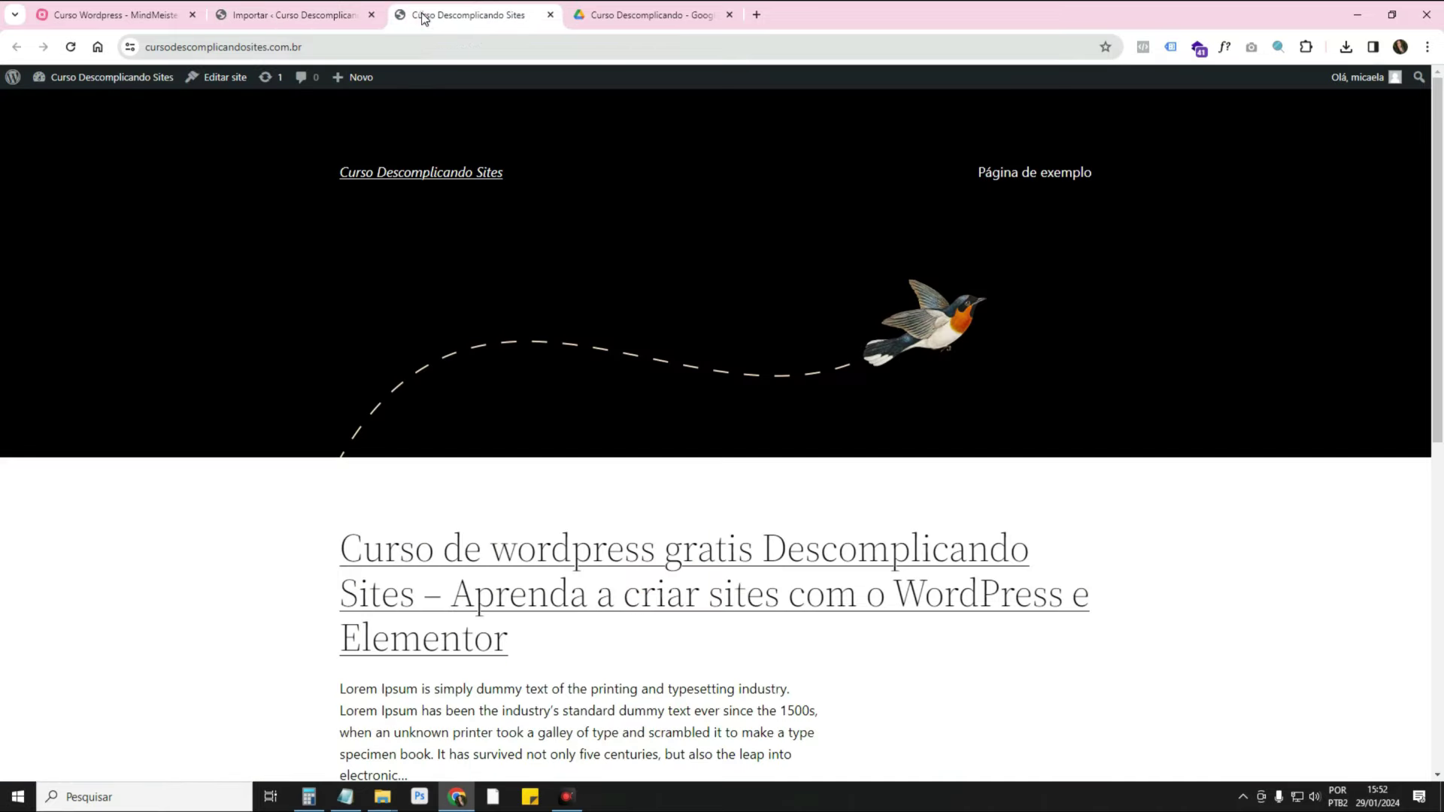
pyautogui.click(73, 46)
pyautogui.scroll(-5, 761, 264)
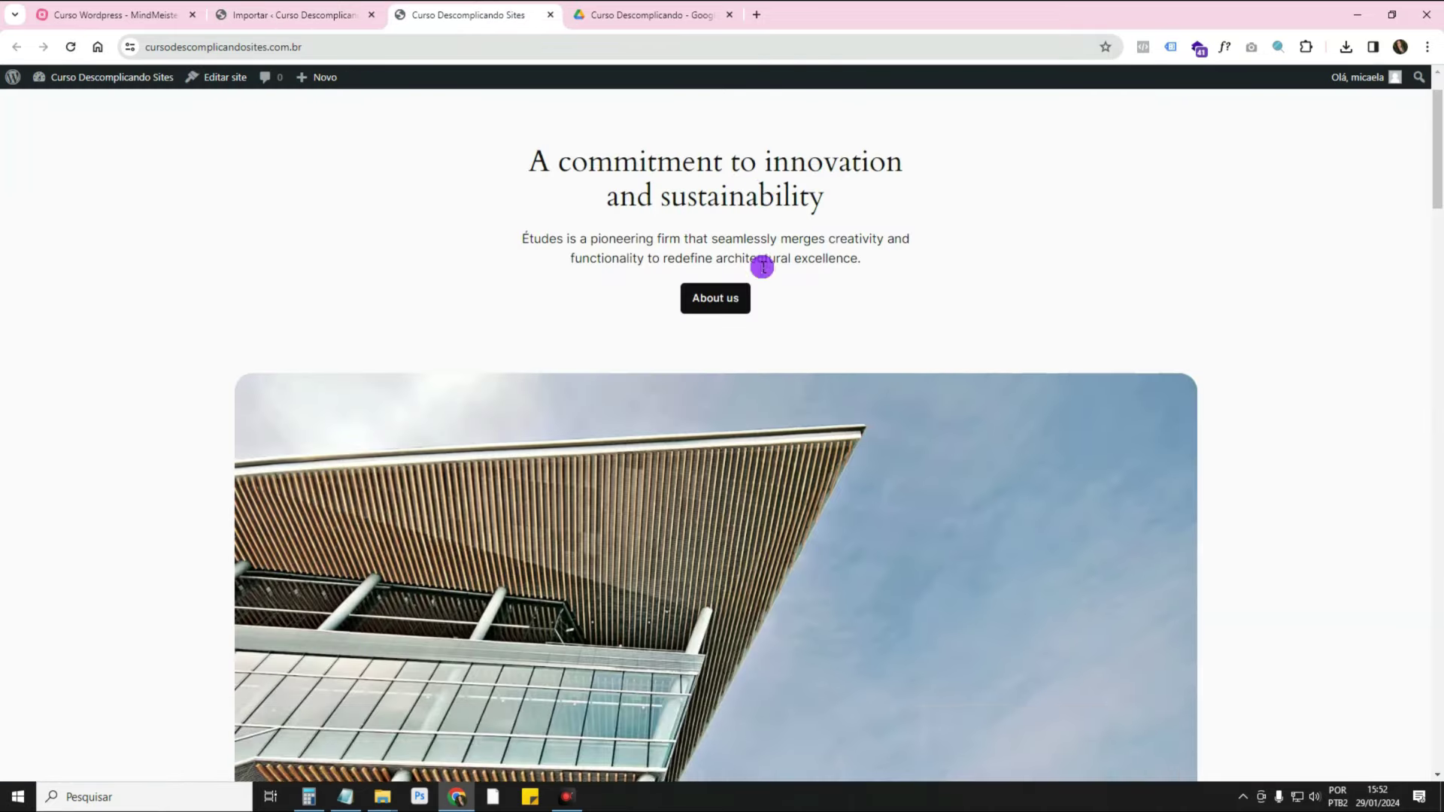
pyautogui.scroll(-20, 774, 301)
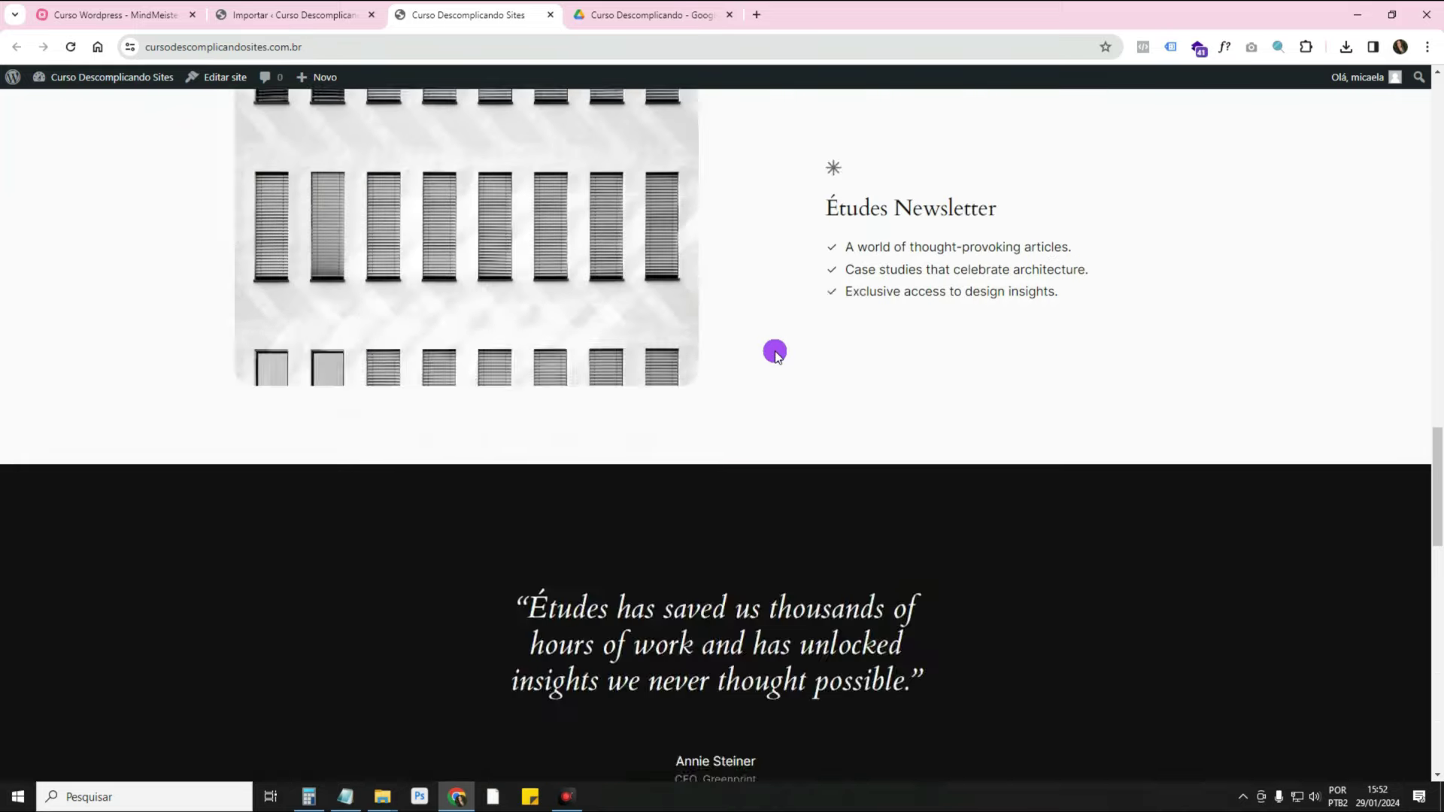
pyautogui.scroll(20, 775, 351)
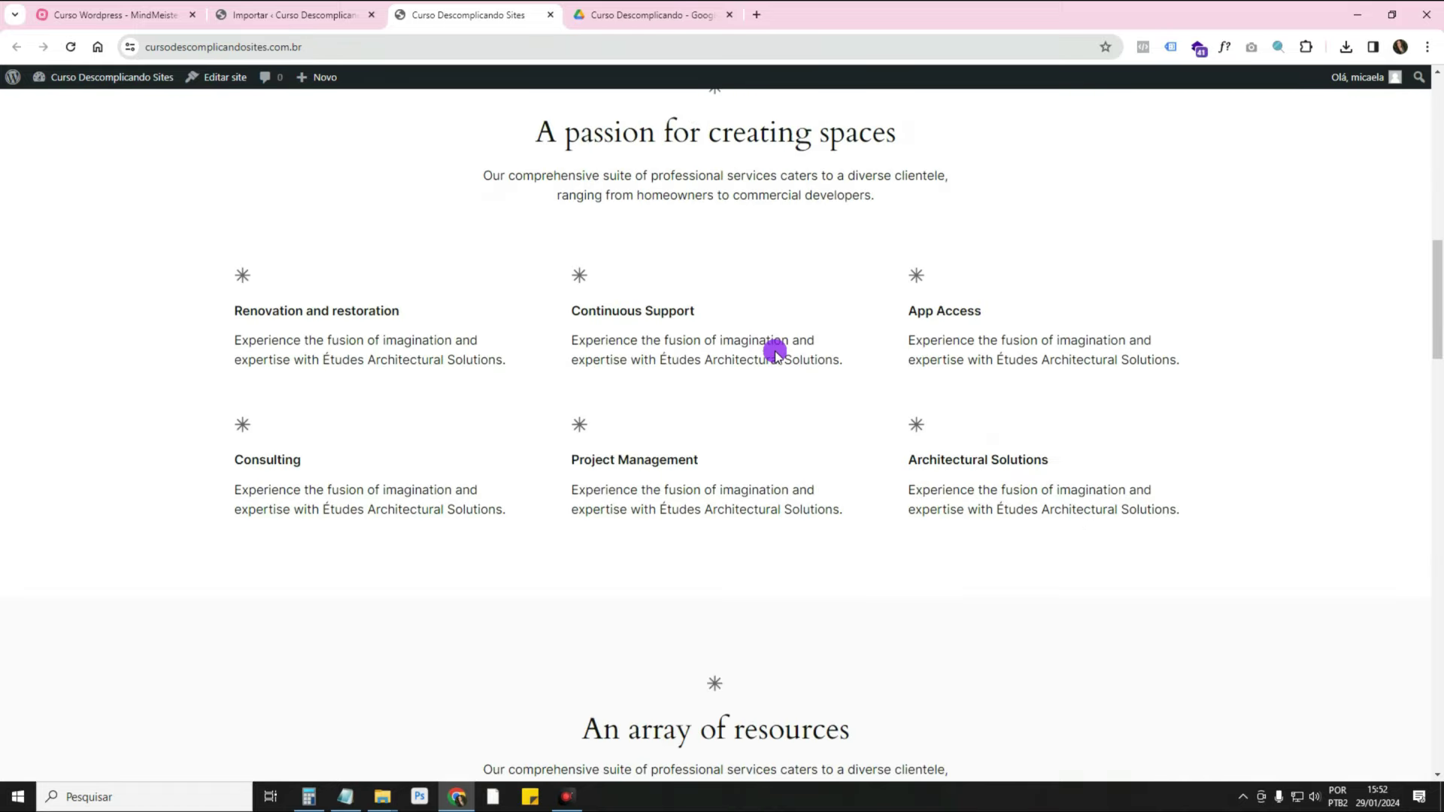
pyautogui.scroll(10, 775, 352)
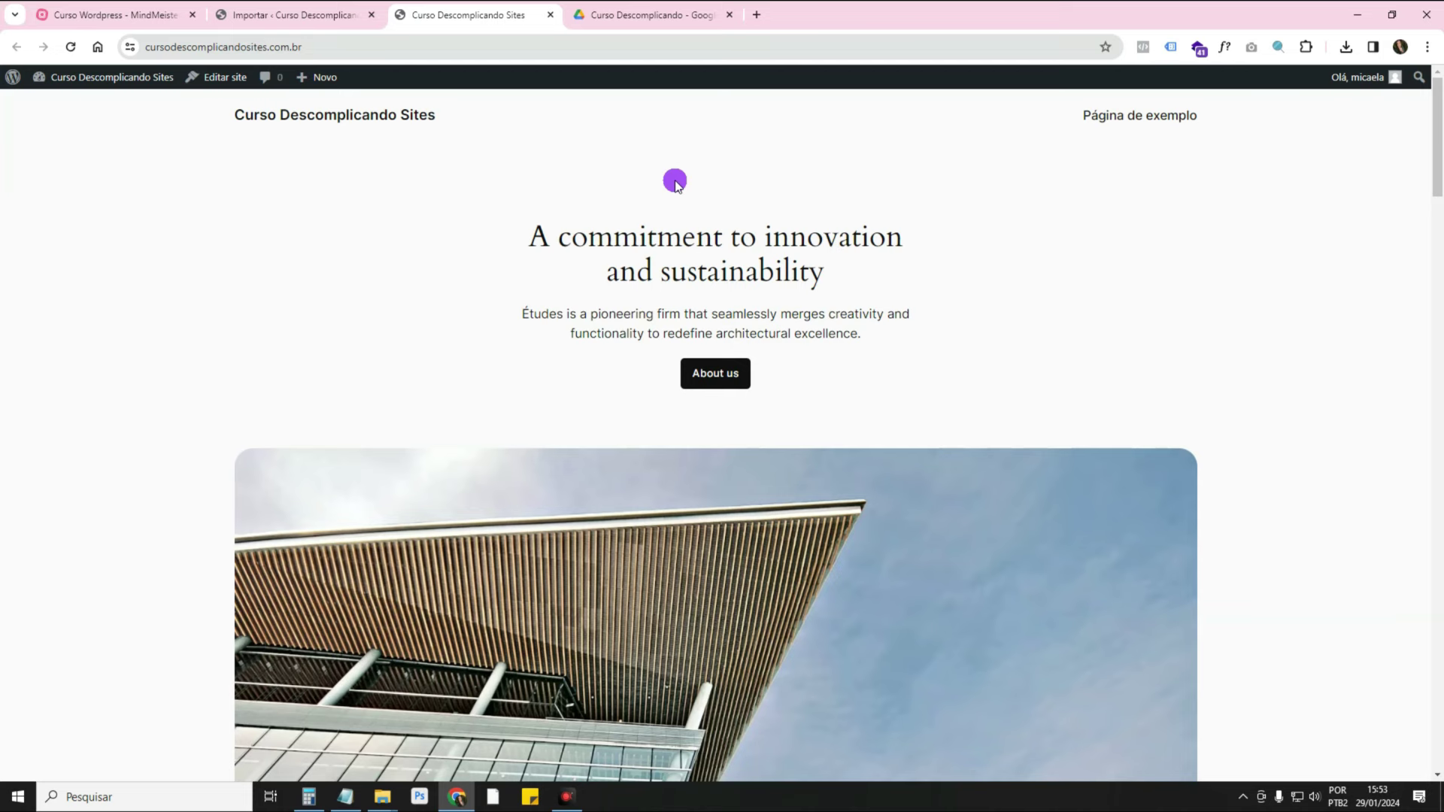
# Return to the WordPress admin and search the plugins available to install for "wpvived".
pyautogui.click(283, 16)
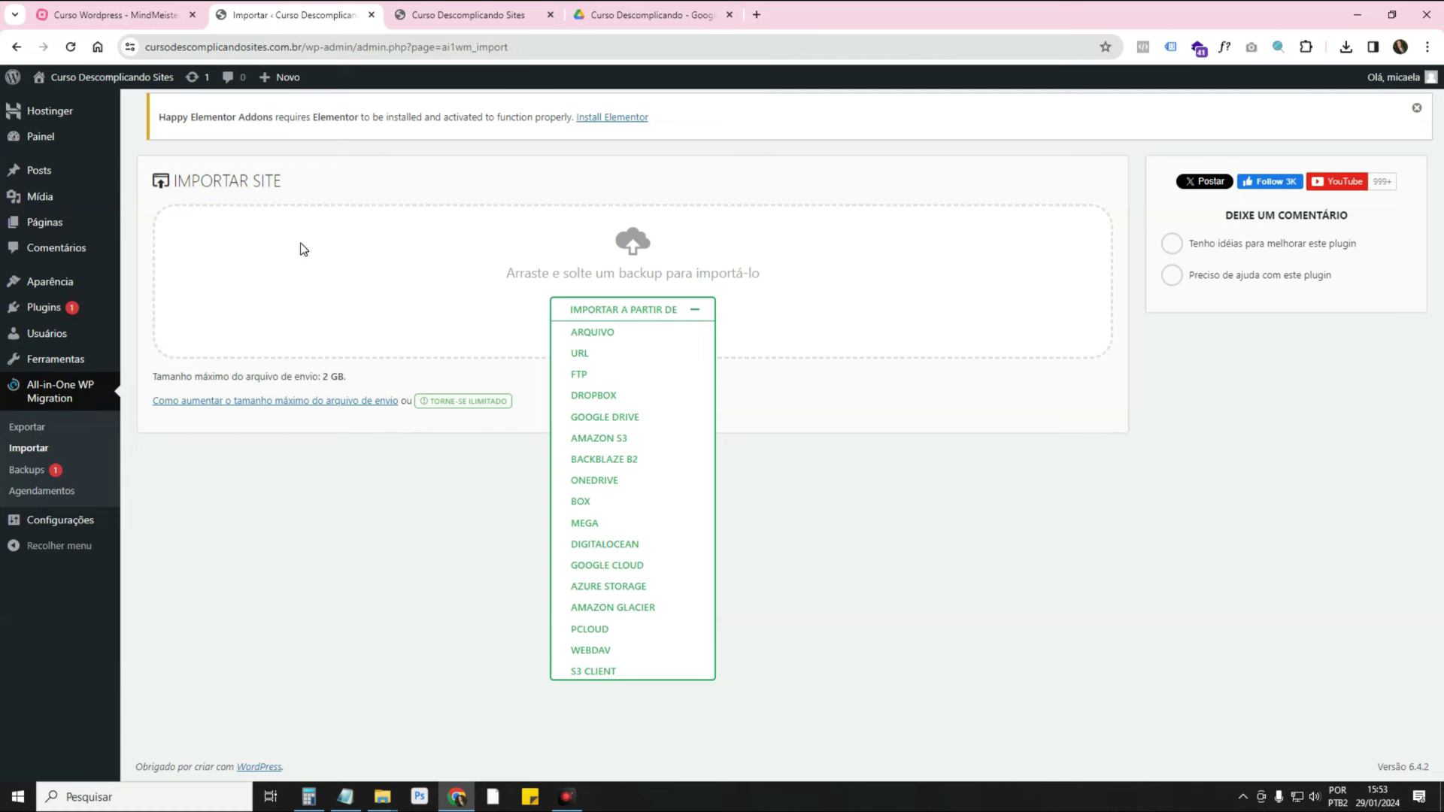
pyautogui.moveTo(26, 316)
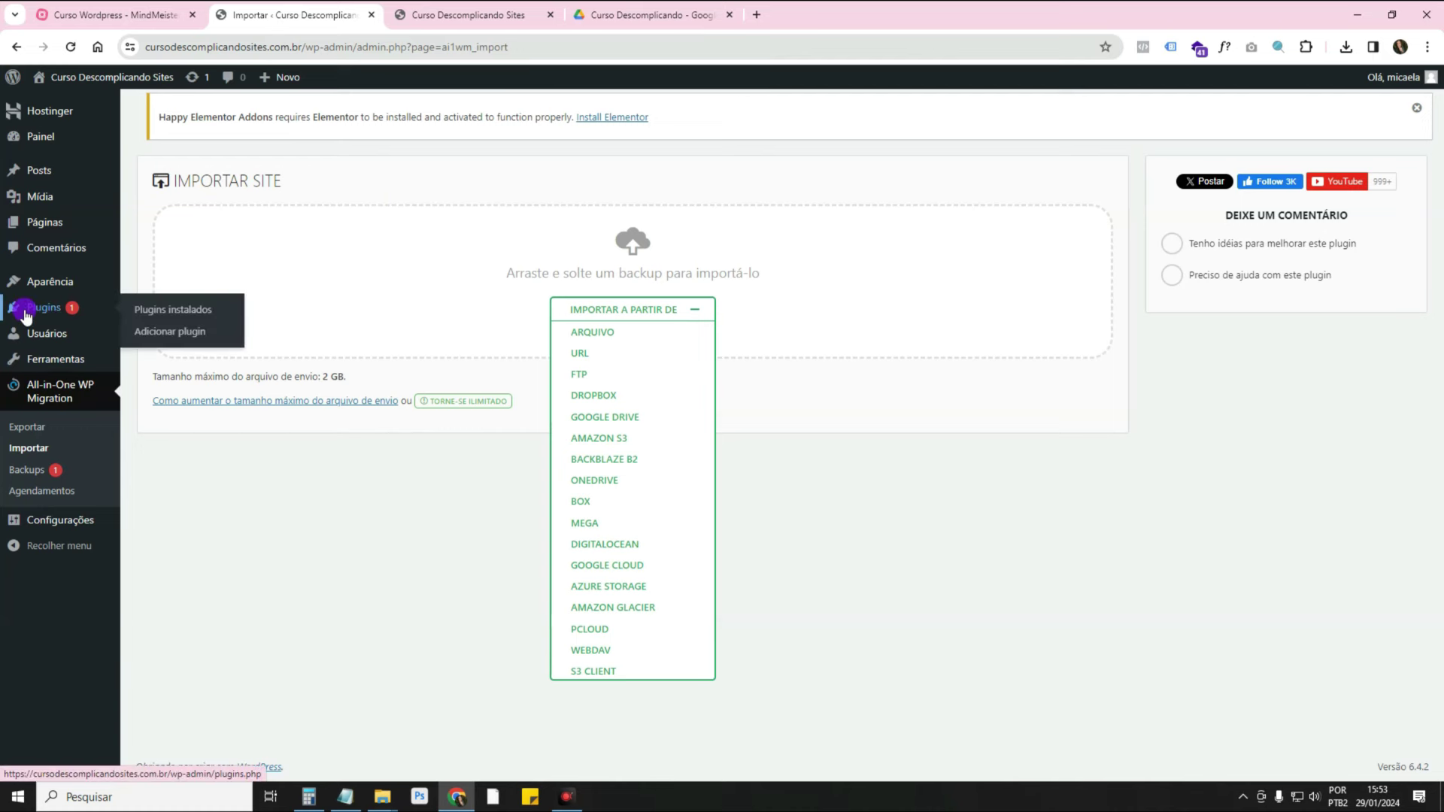
pyautogui.click(169, 331)
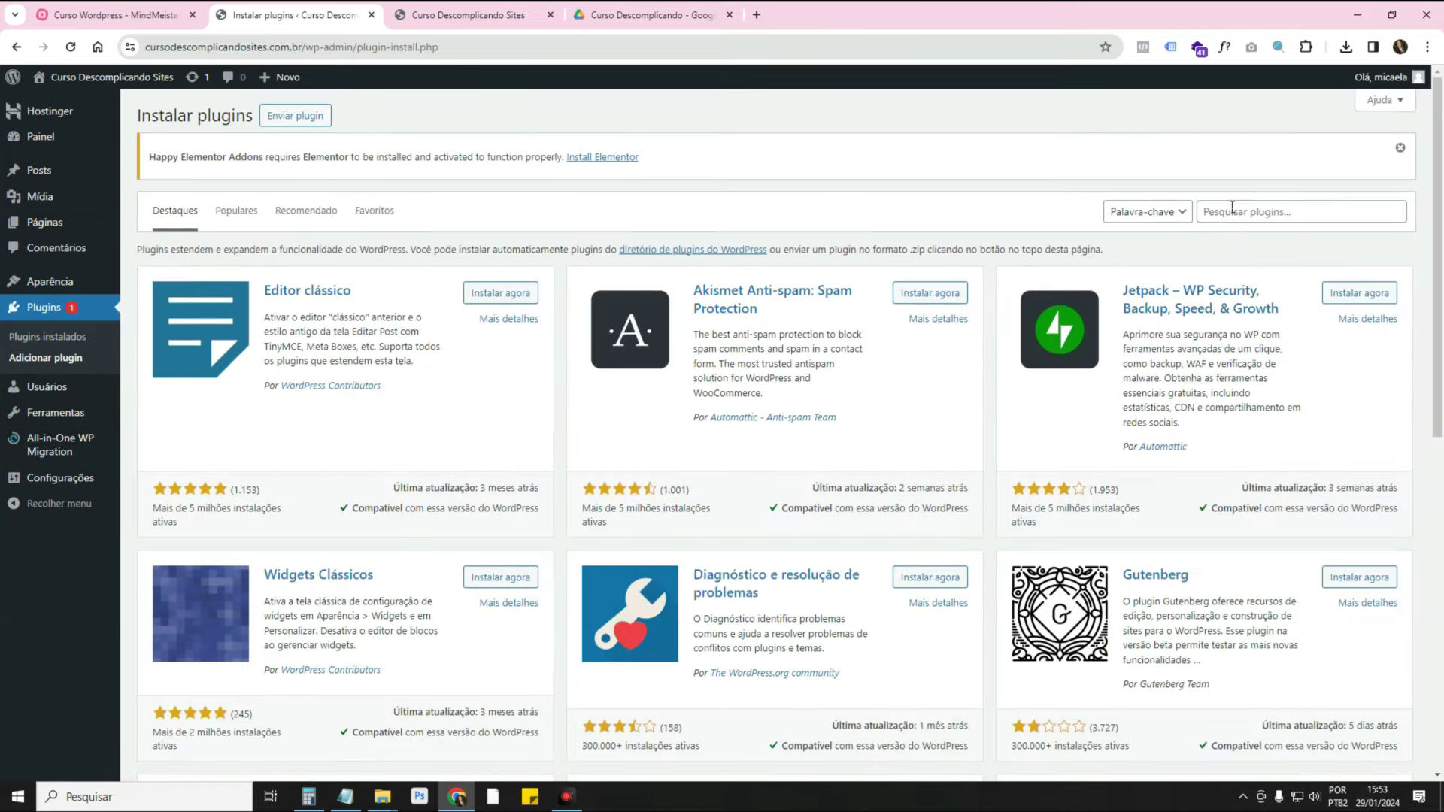
pyautogui.click(1231, 210)
pyautogui.write('wp')
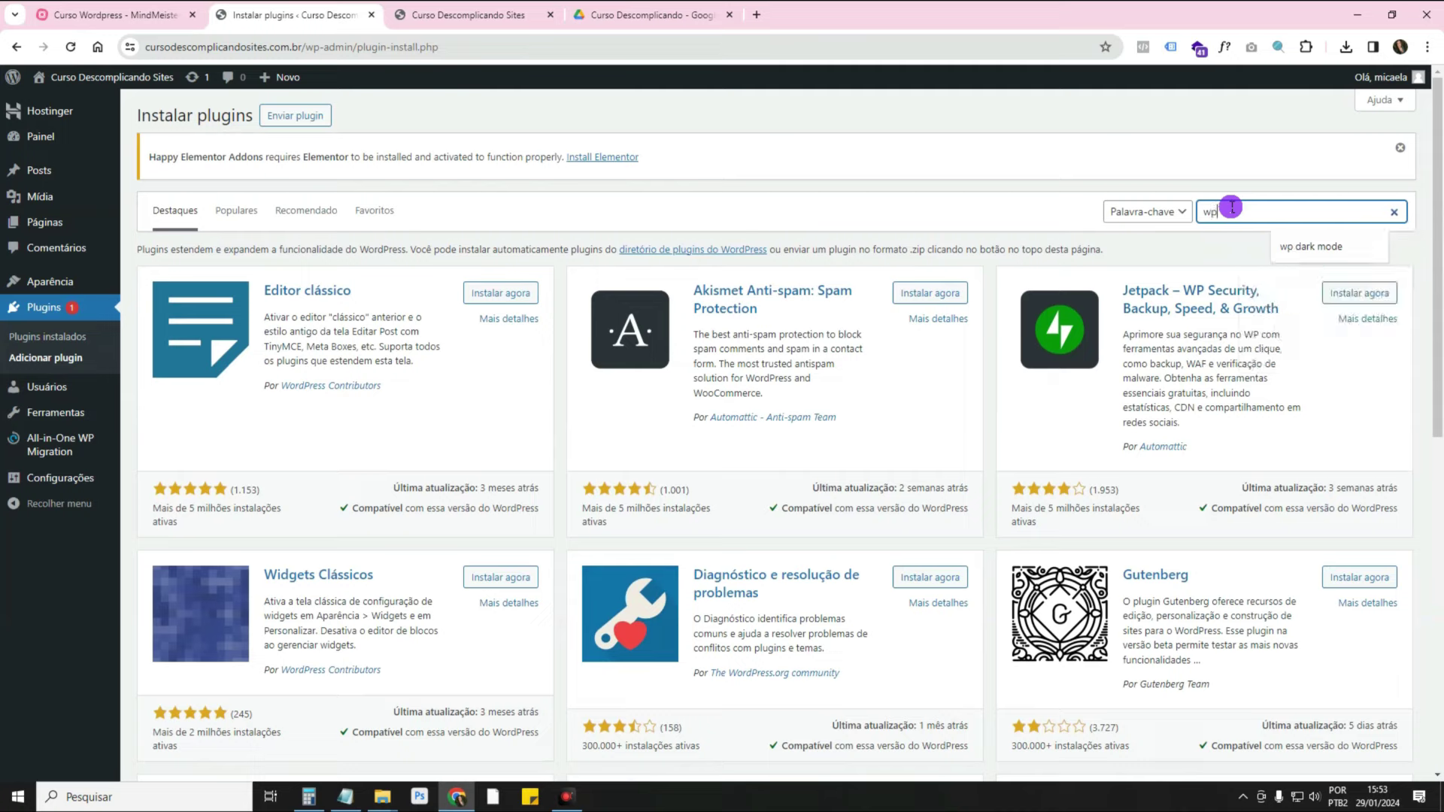
pyautogui.write(' vi')
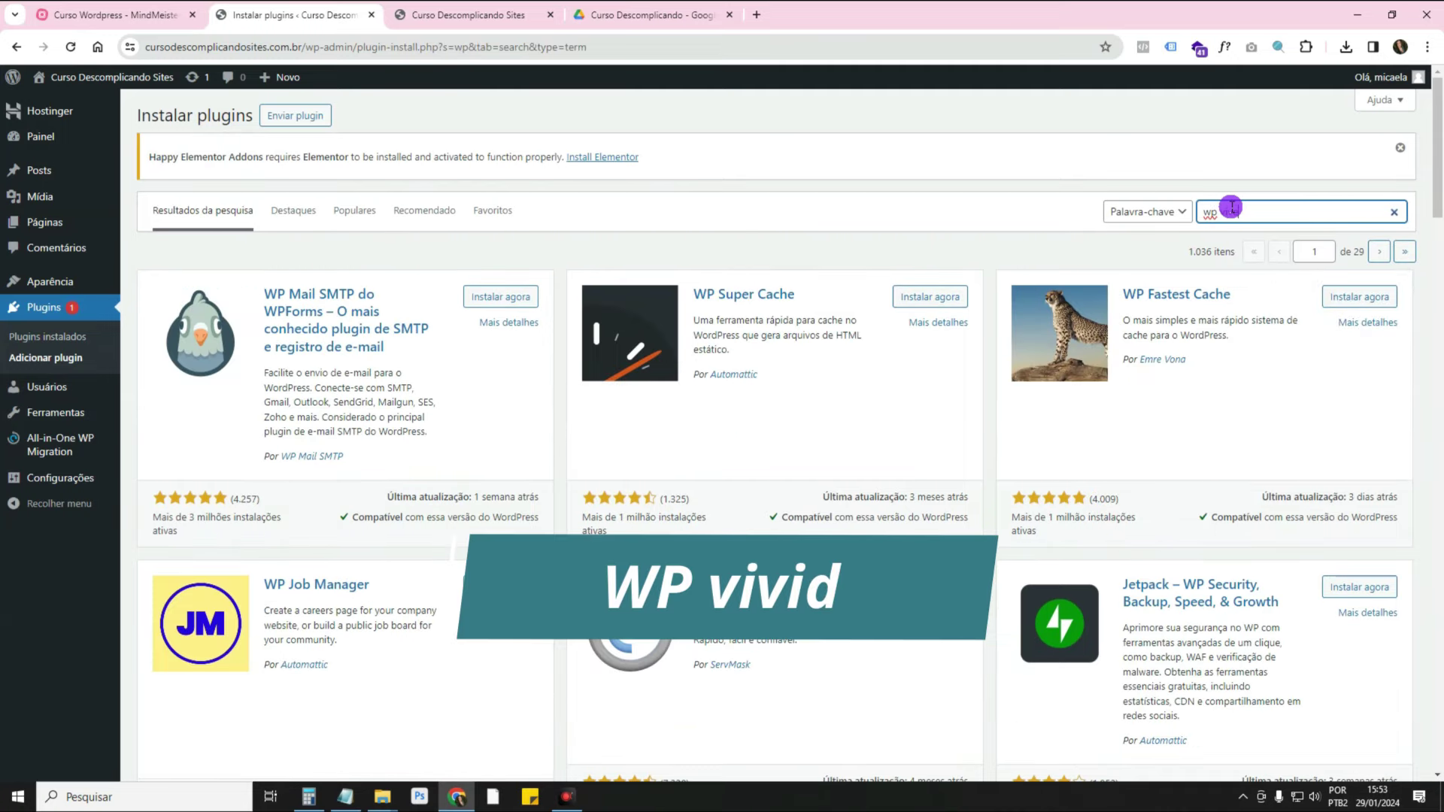
pyautogui.write('ved')
pyautogui.press('Left')
pyautogui.press('Left')
pyautogui.press('Left')
pyautogui.press('Left')
pyautogui.press('Left')
pyautogui.press('BackSpace')
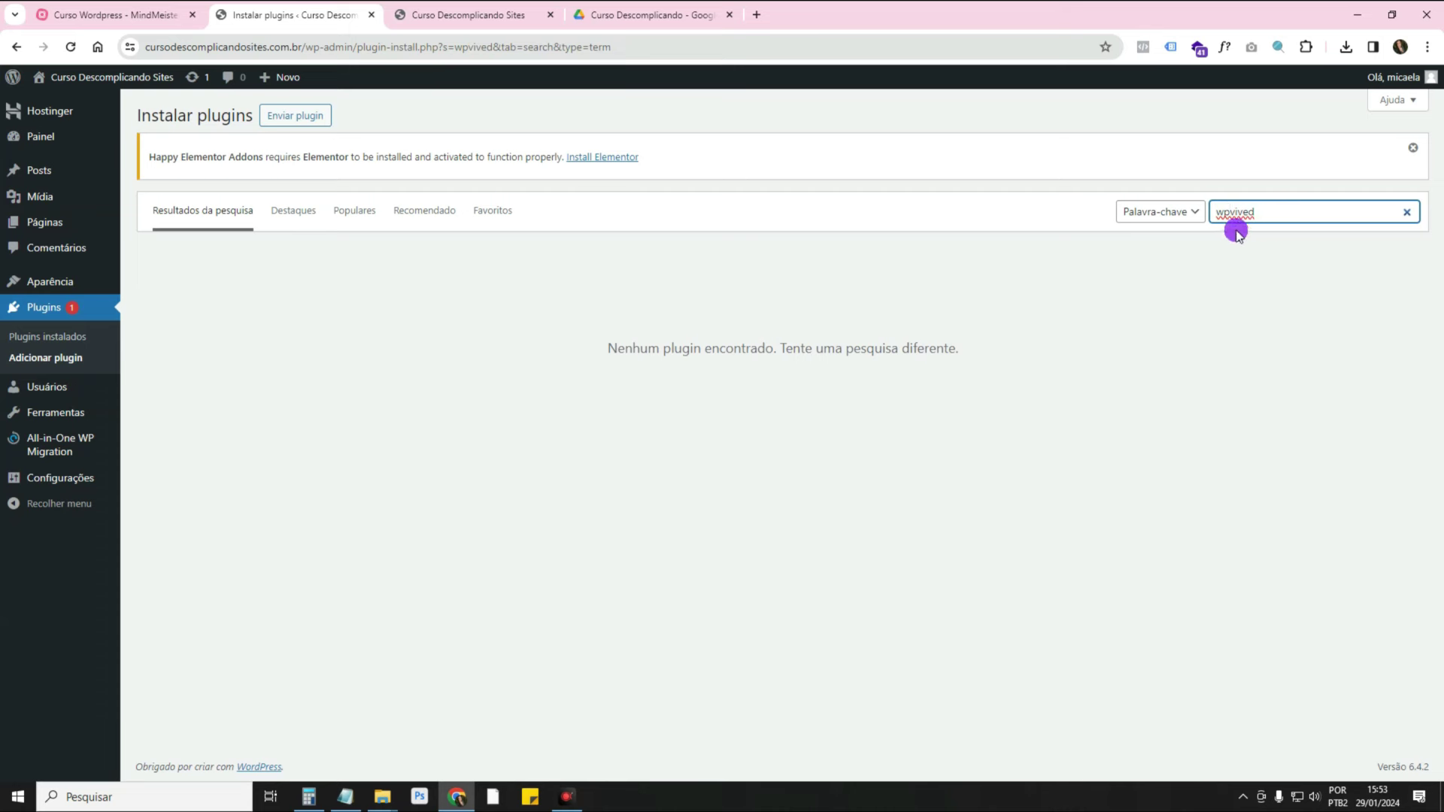
# Copy the plugin search term, look up "wpvivid" on Google in a new browser tab, and open its WordPress.org plugin page.
pyautogui.doubleClick(1261, 212)
pyautogui.hotkey('ctrl', 'c')
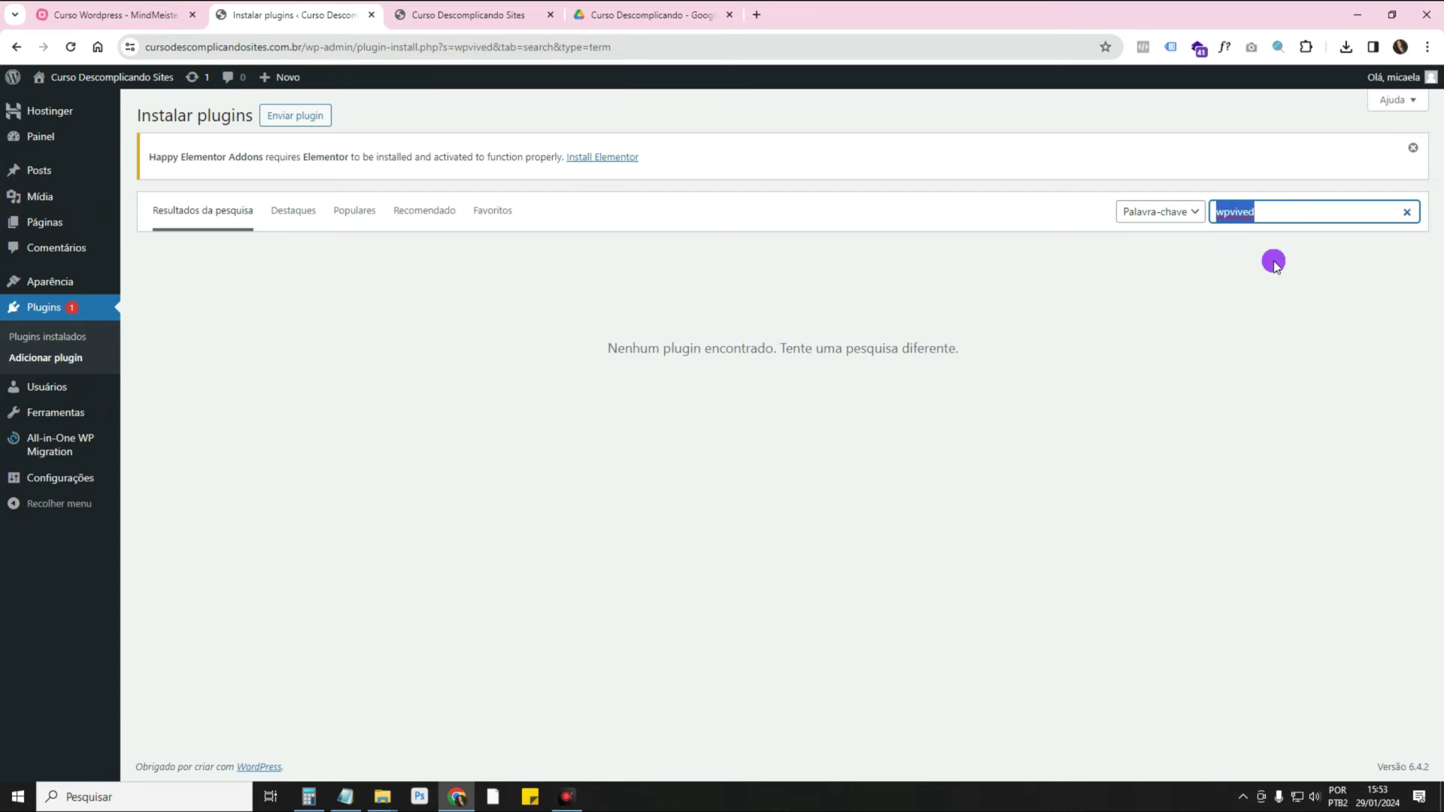
pyautogui.click(757, 14)
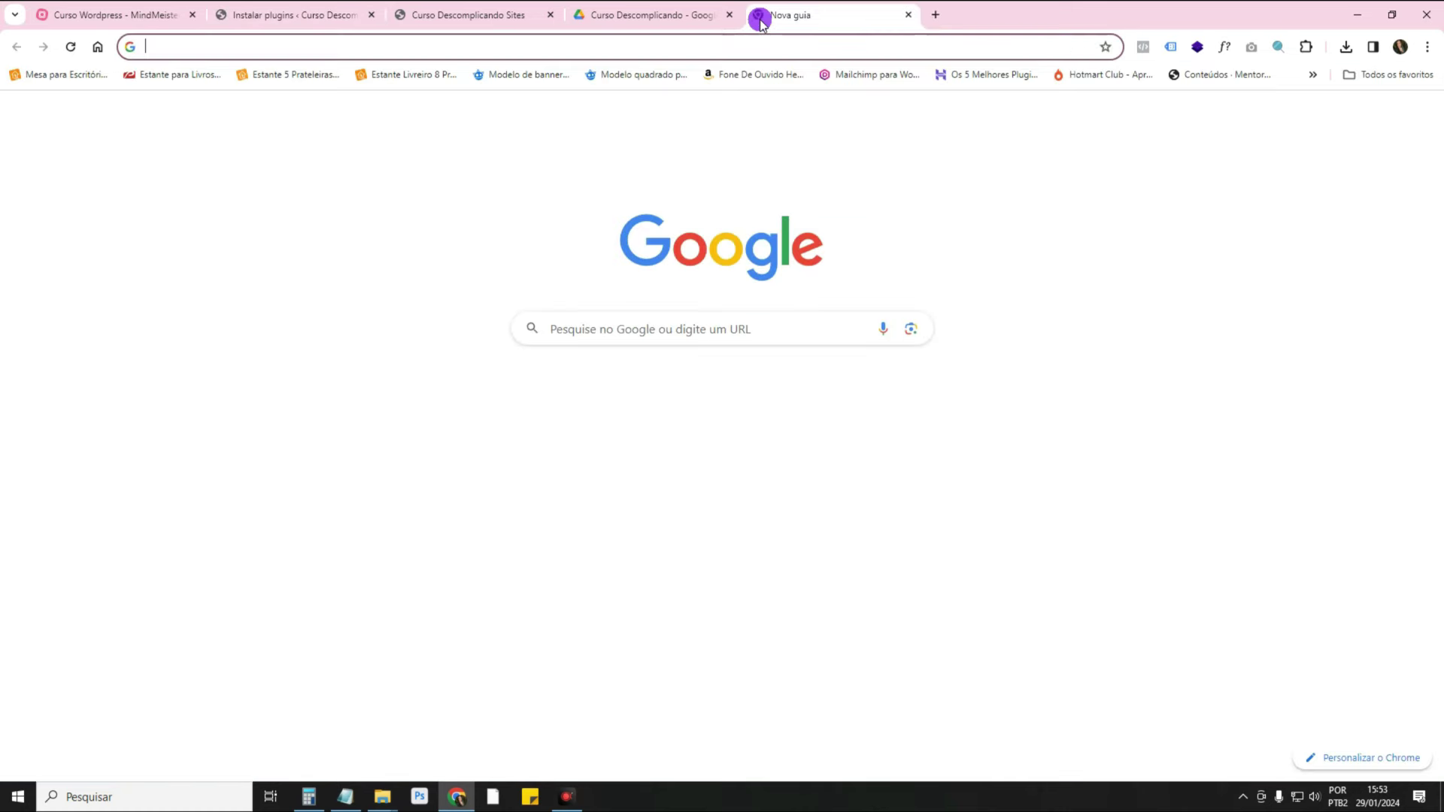
pyautogui.hotkey('ctrl', 'v')
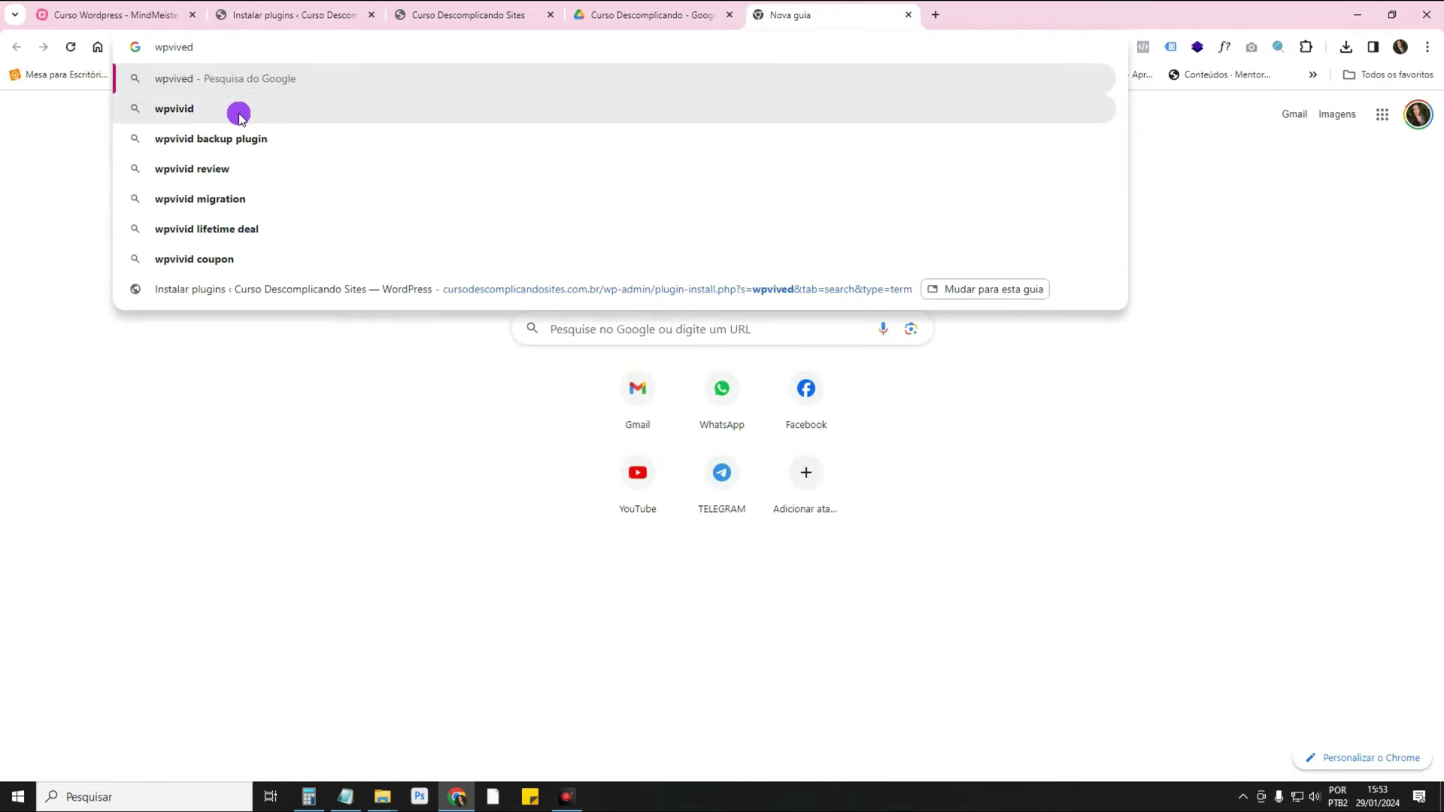
pyautogui.click(192, 109)
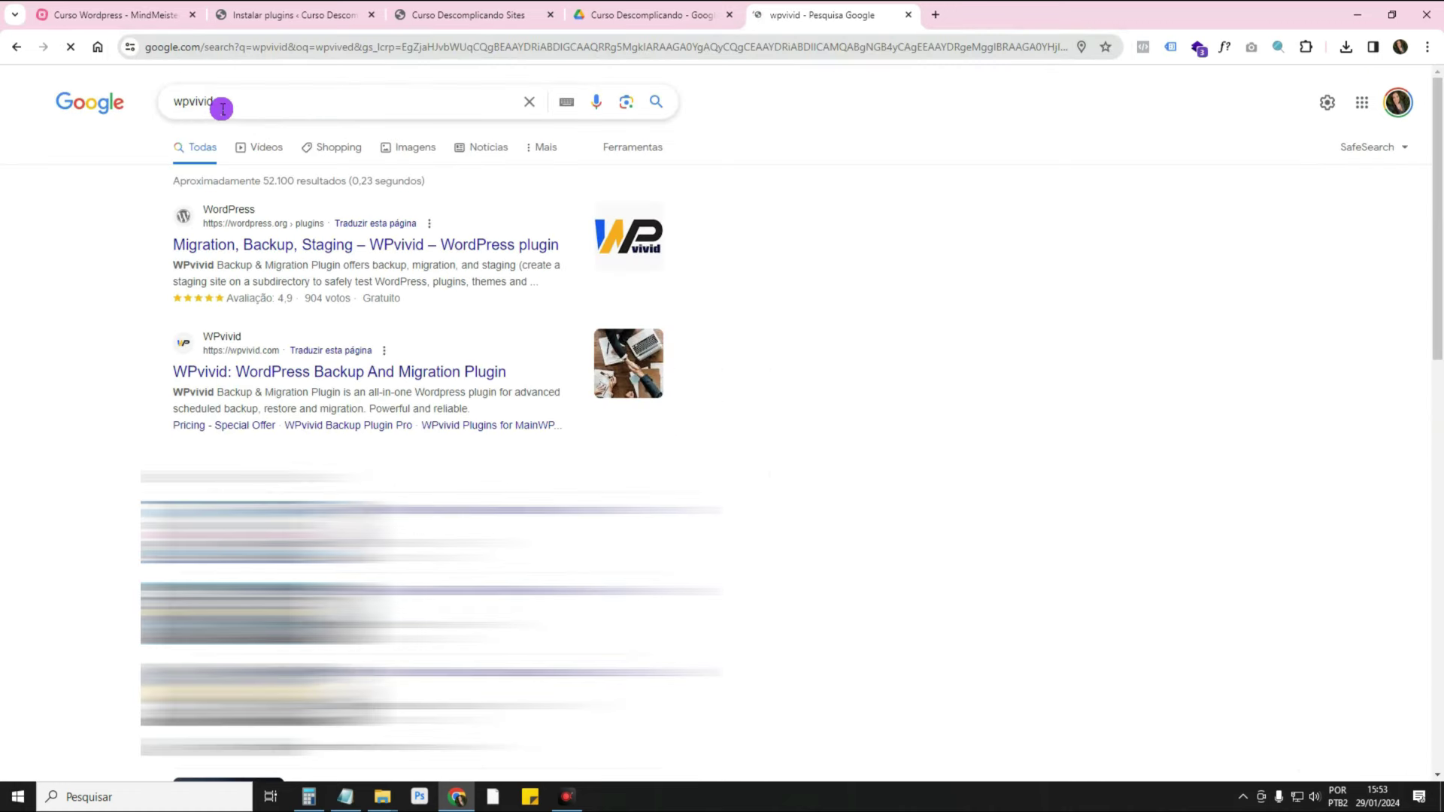
pyautogui.click(242, 246)
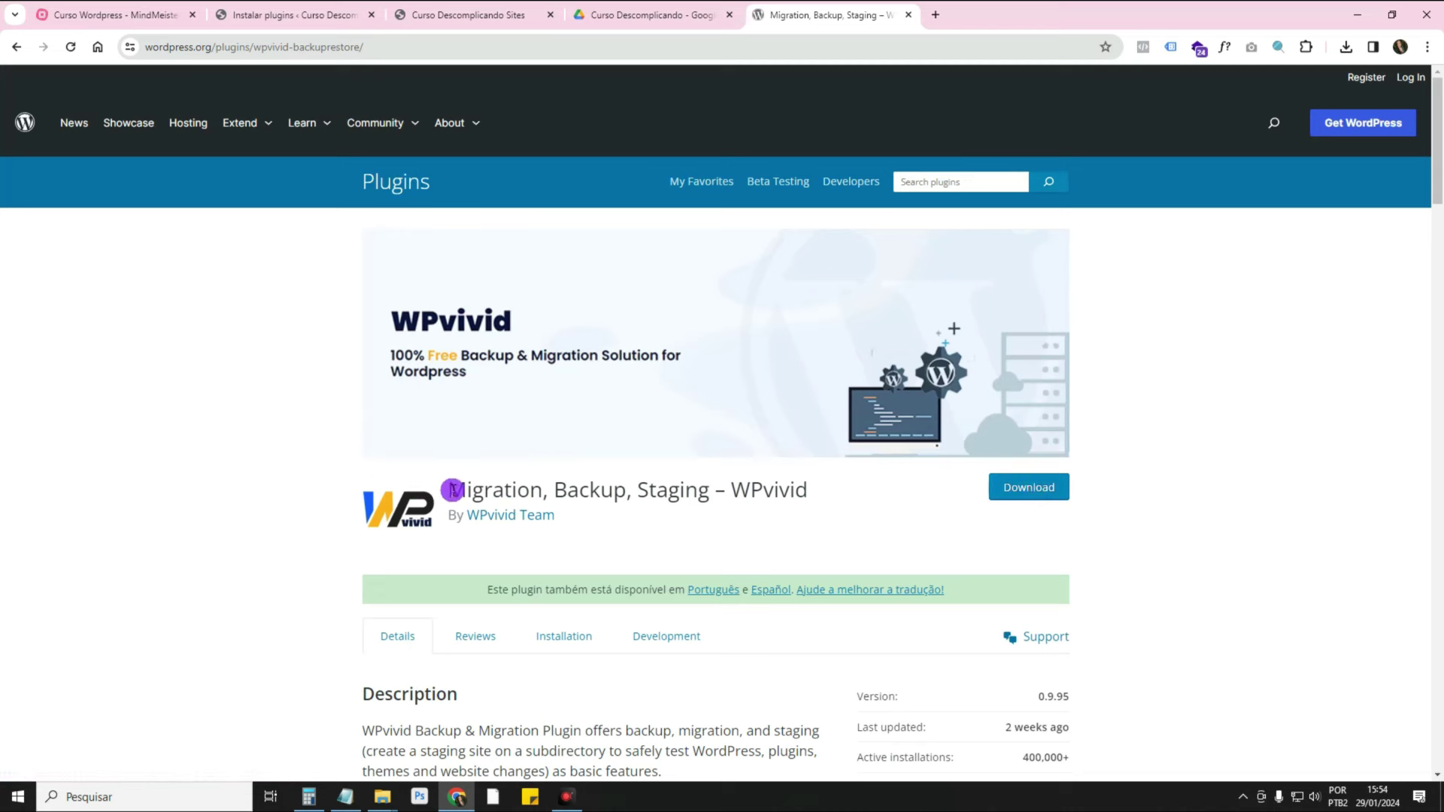
# Copy the plugin's full title from WordPress.org, close that page, and search for "Migration, Backup, Staging – WPvivid" in the WordPress plugin installer.
pyautogui.moveTo(449, 490); pyautogui.dragTo(819, 492)
pyautogui.hotkey('ctrl', 'c')
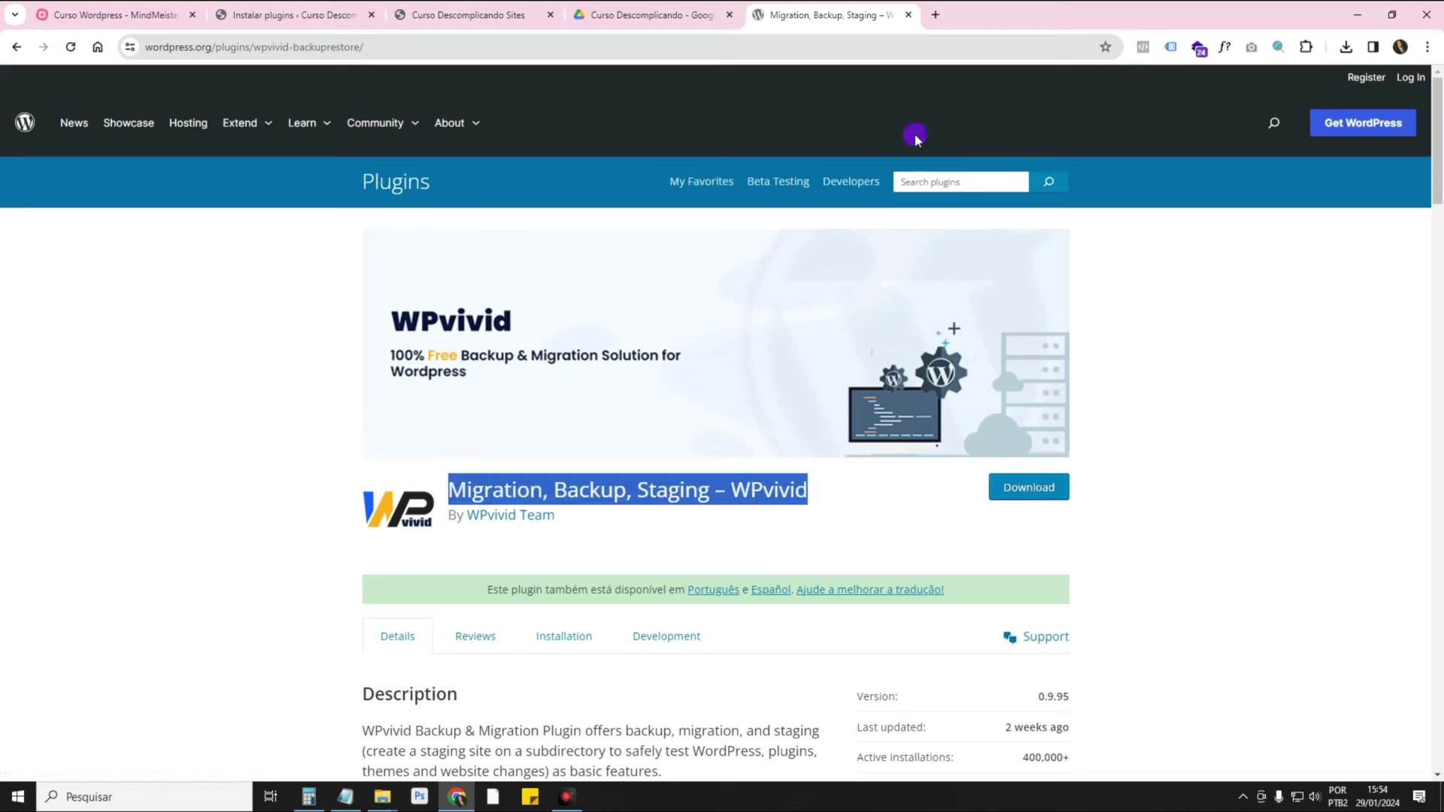
pyautogui.click(909, 15)
pyautogui.hotkey('ctrl', 'v')
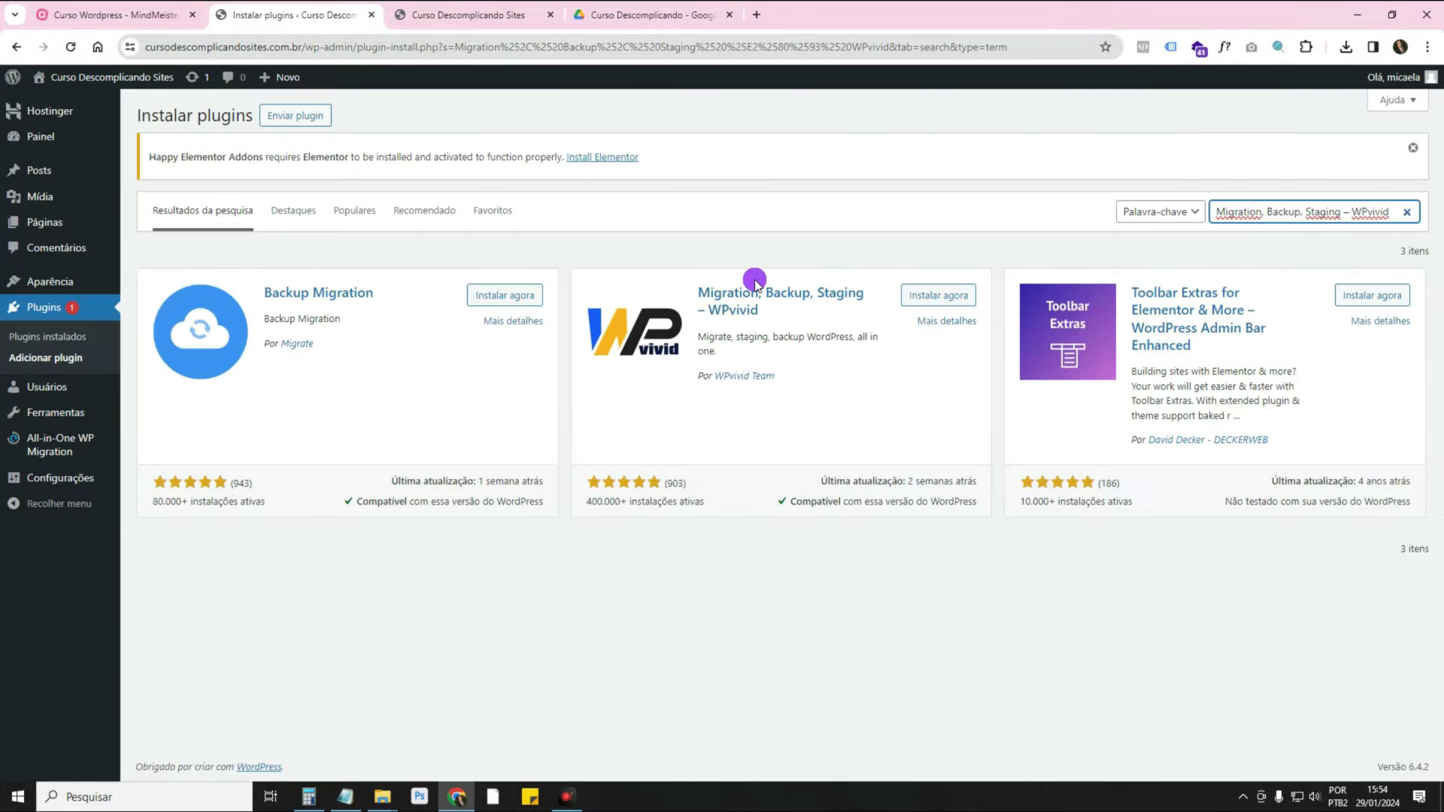
# Install and activate the Migration, Backup, Staging – WPvivid plugin.
pyautogui.moveTo(699, 292); pyautogui.dragTo(760, 310)
pyautogui.click(939, 294)
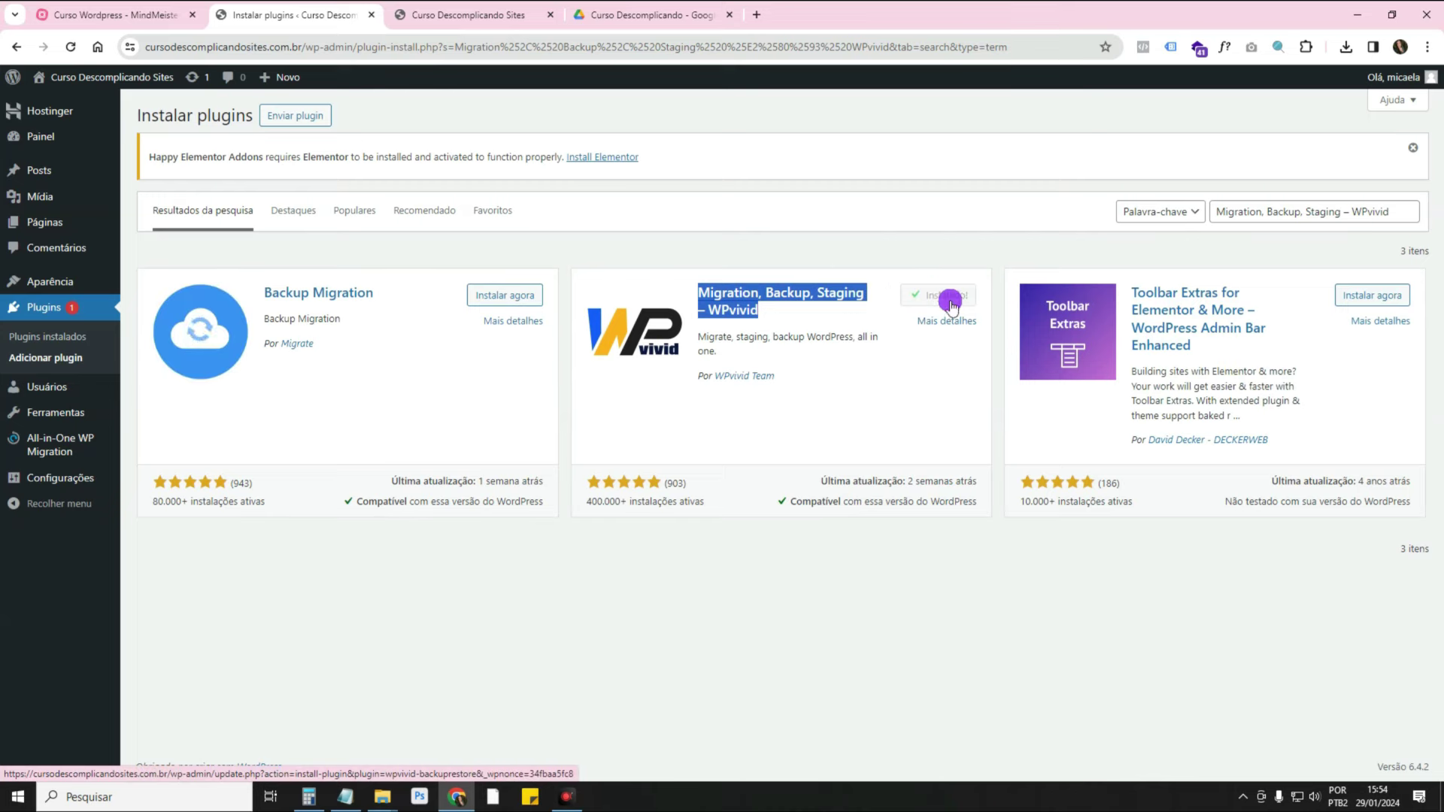
pyautogui.click(946, 297)
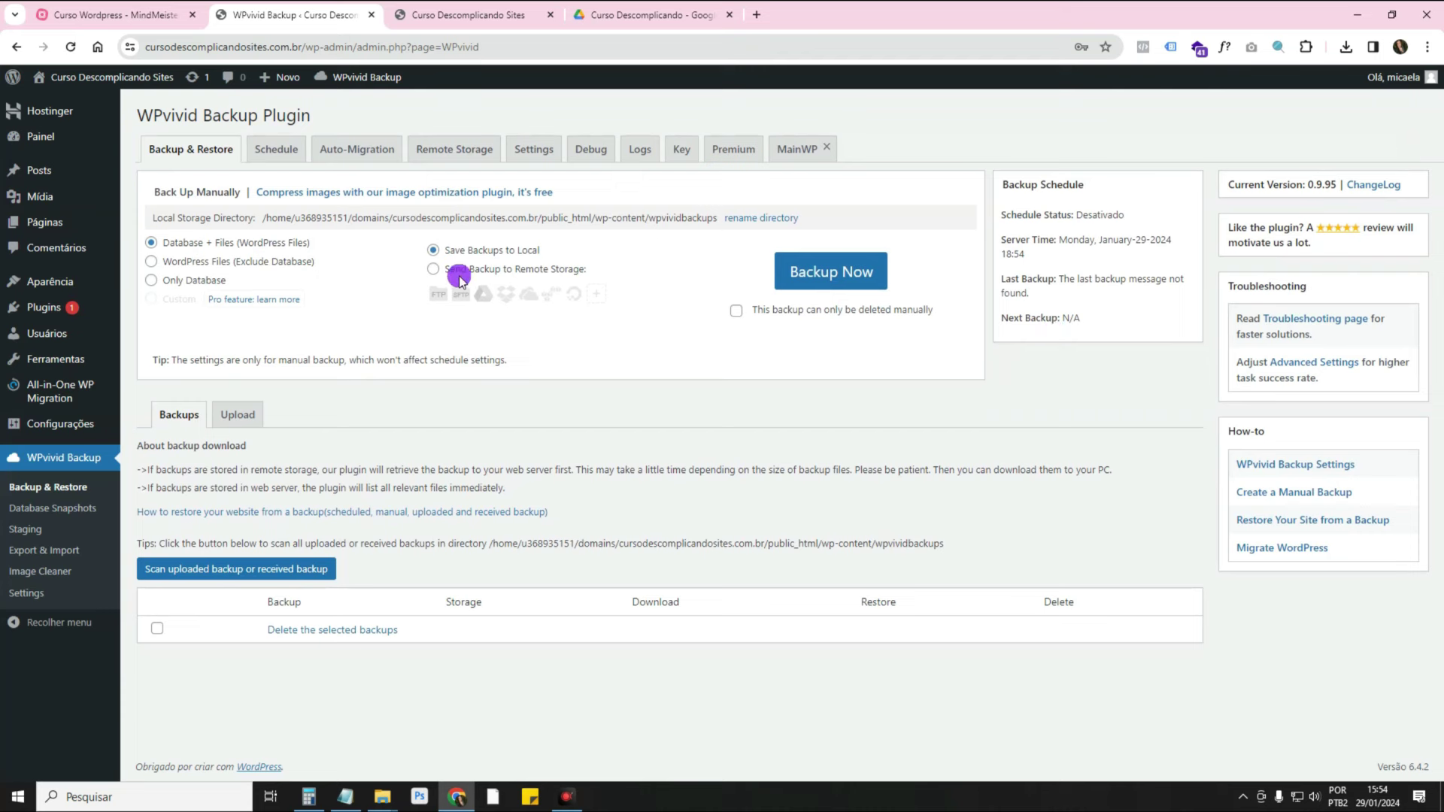
# Translate the WPvivid Backup Plugin page into Portuguese and dismiss the translation popup.
pyautogui.rightClick(651, 400)
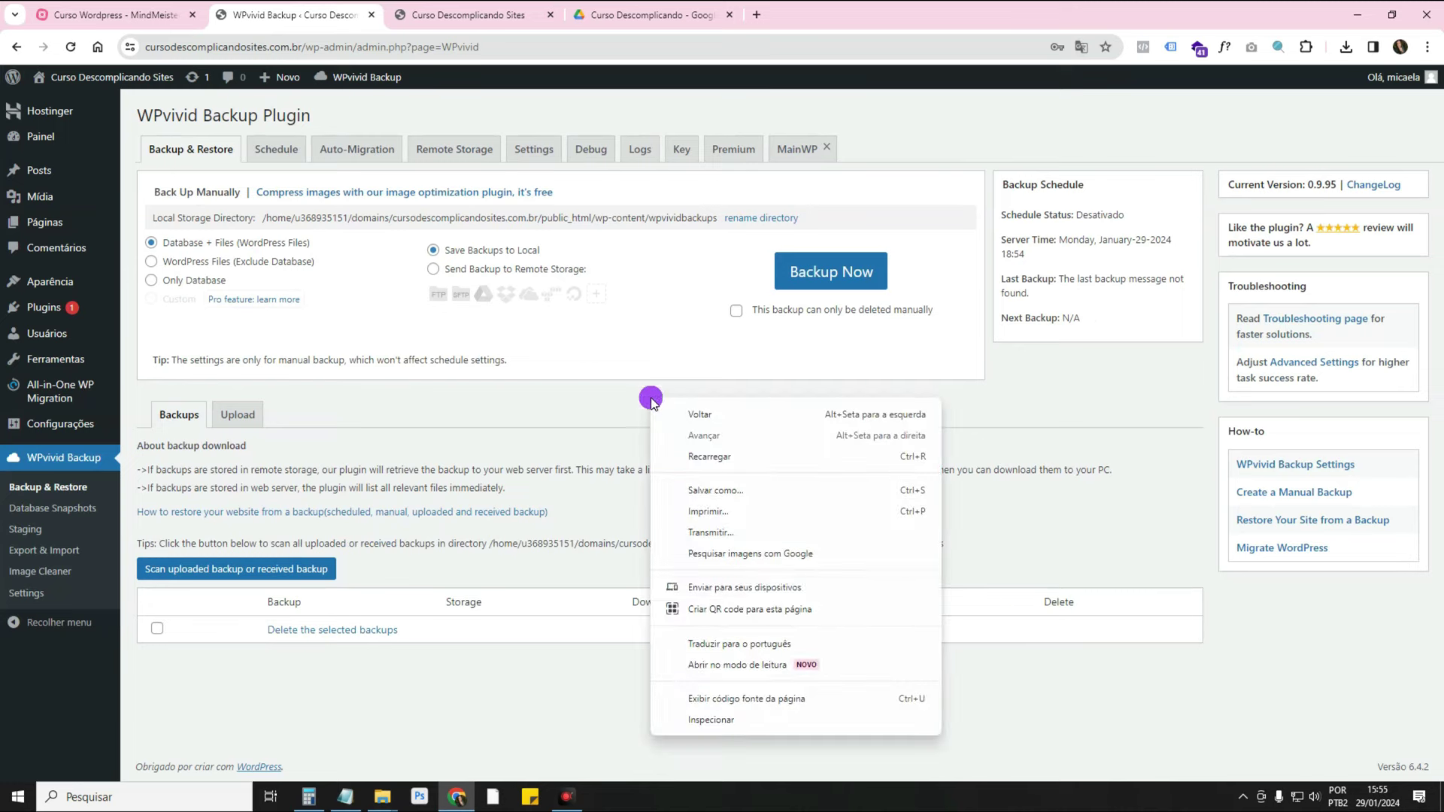
pyautogui.click(777, 641)
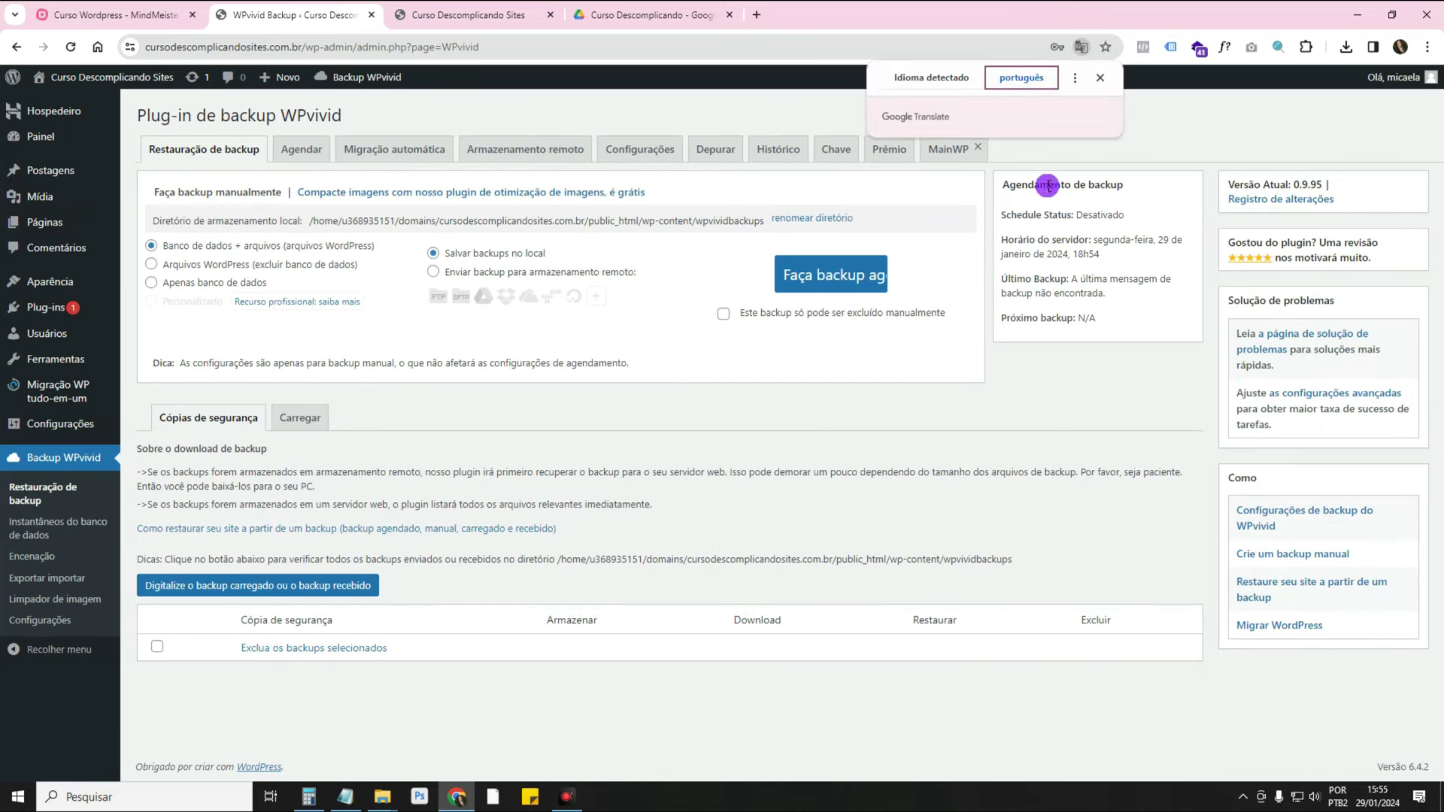
pyautogui.click(1100, 78)
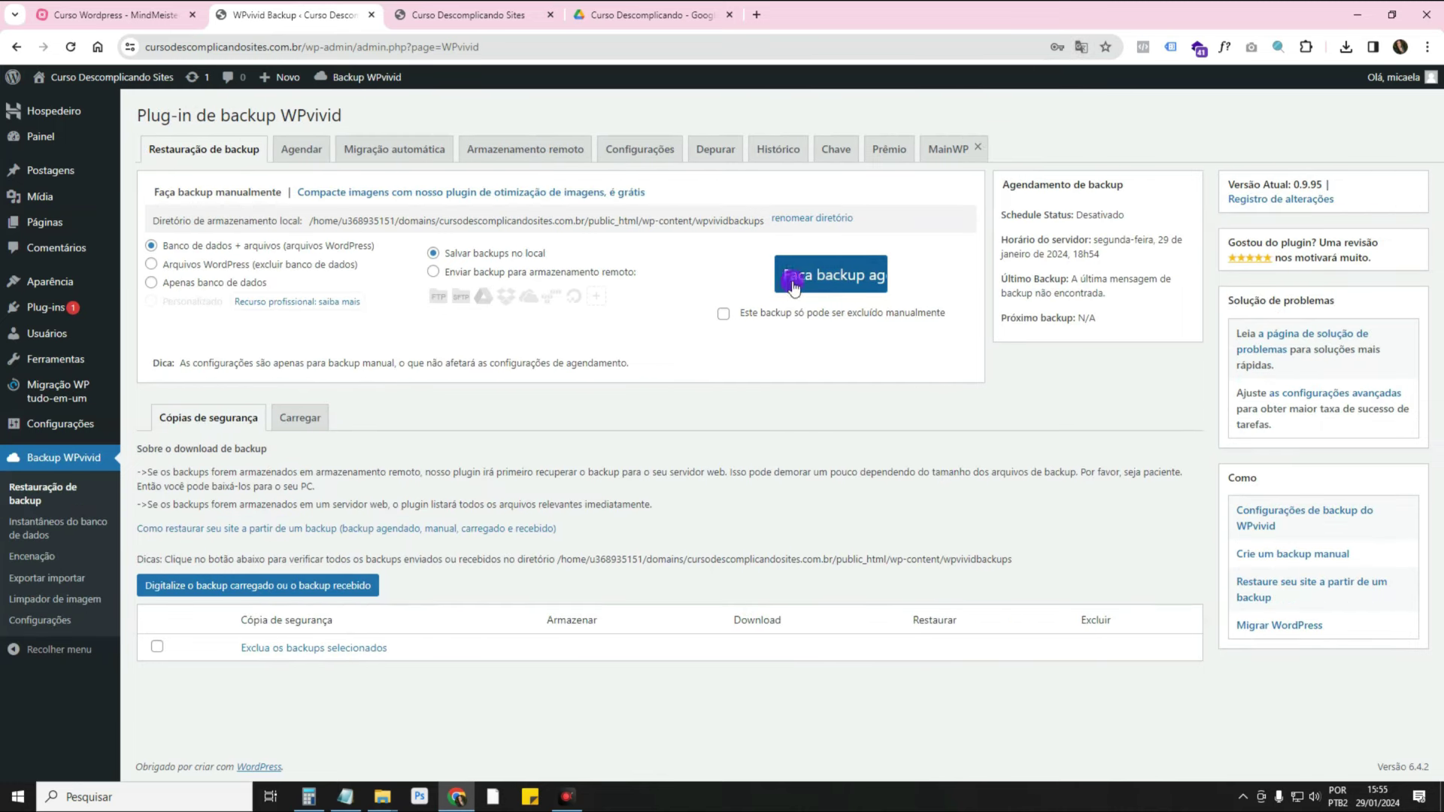
# Run a manual WPvivid backup of the database and files saved locally, and download the resulting backup.
pyautogui.click(834, 282)
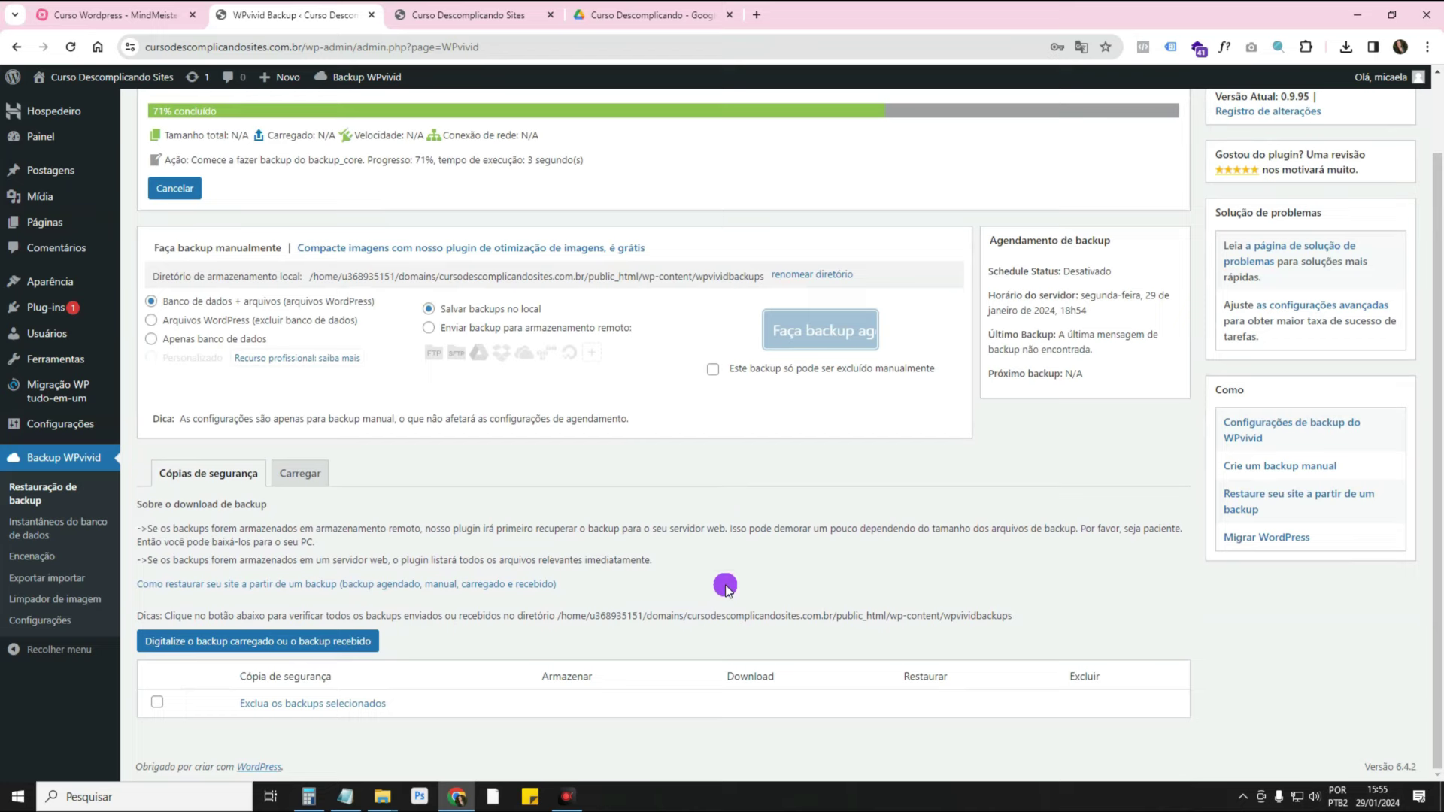
pyautogui.scroll(-2, 725, 585)
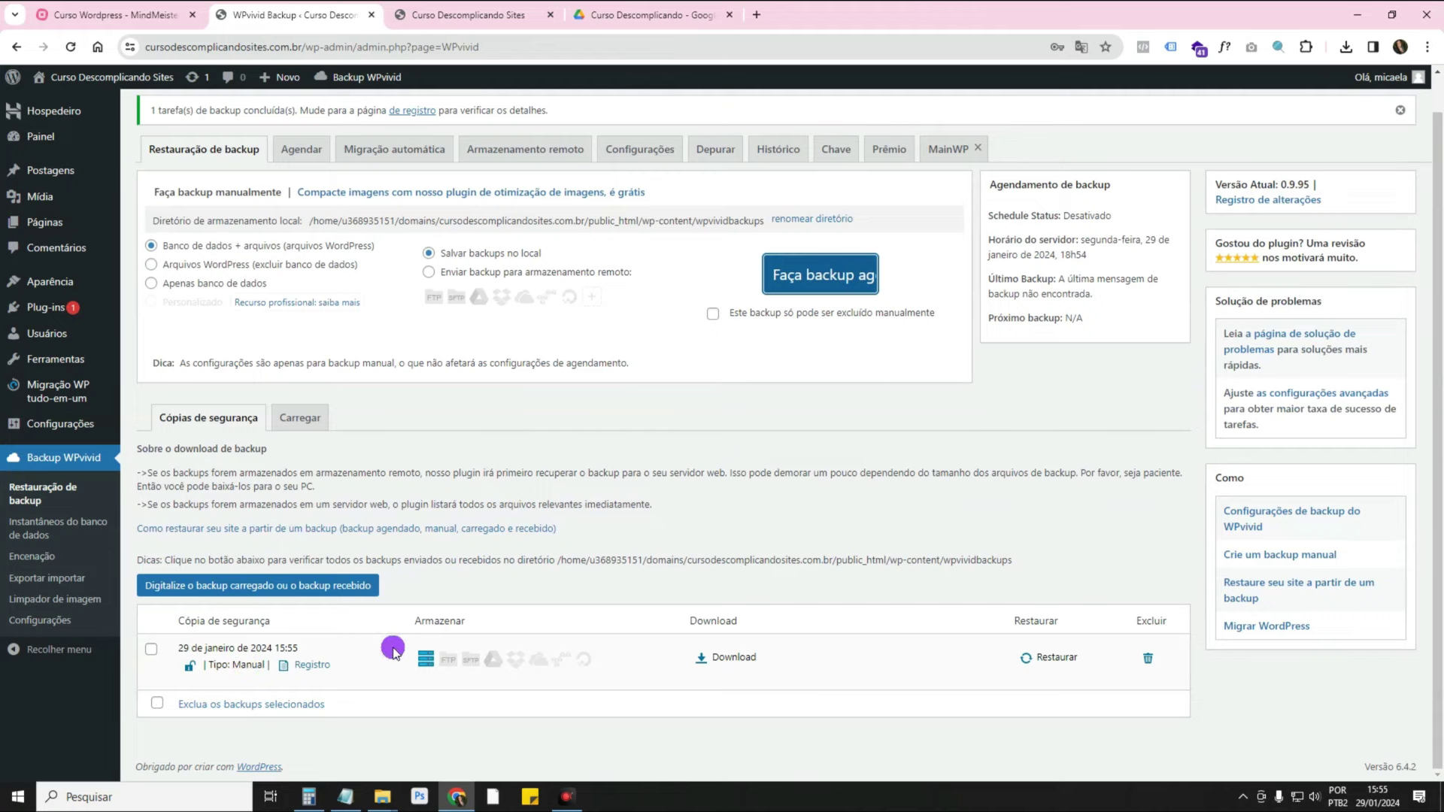
pyautogui.click(733, 659)
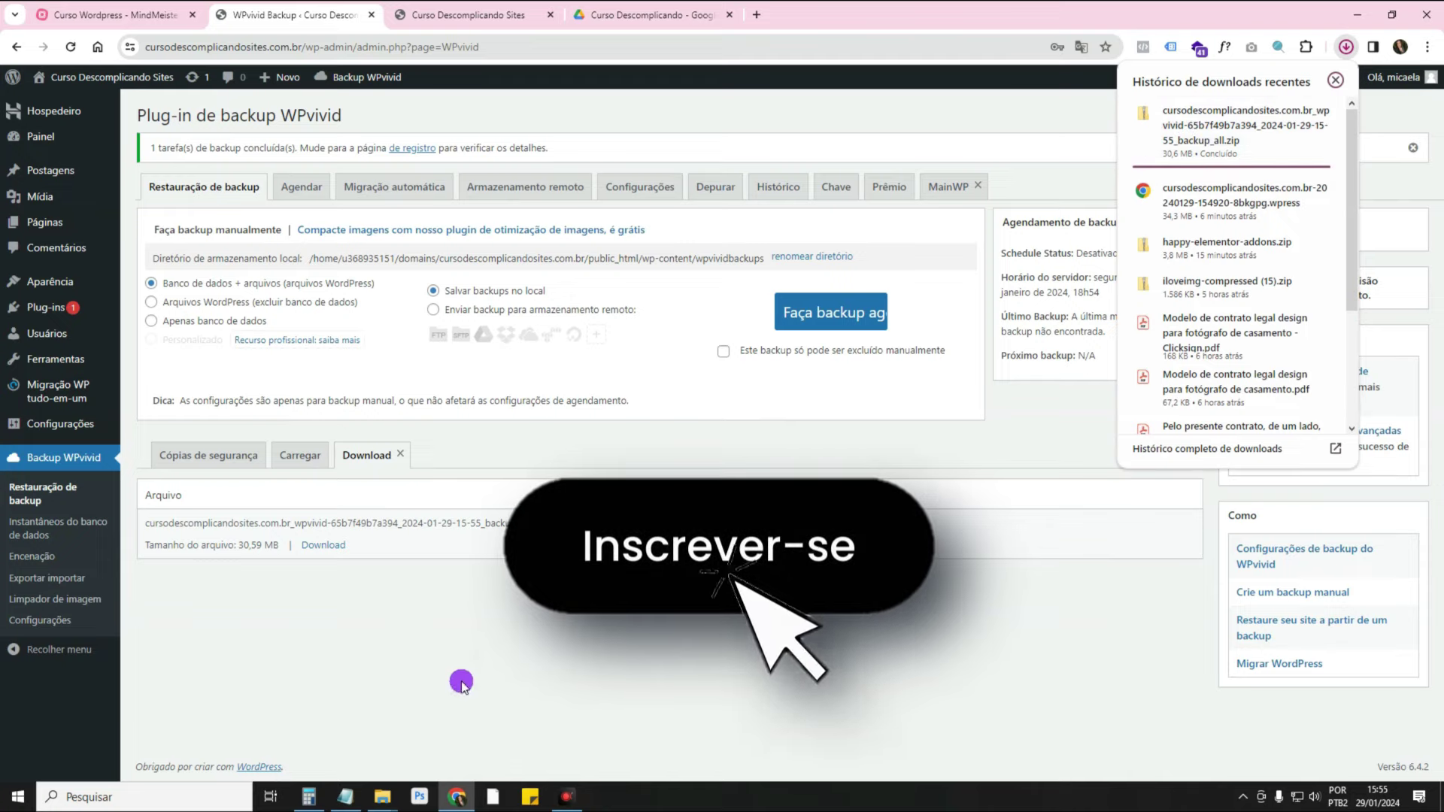
pyautogui.moveTo(392, 799)
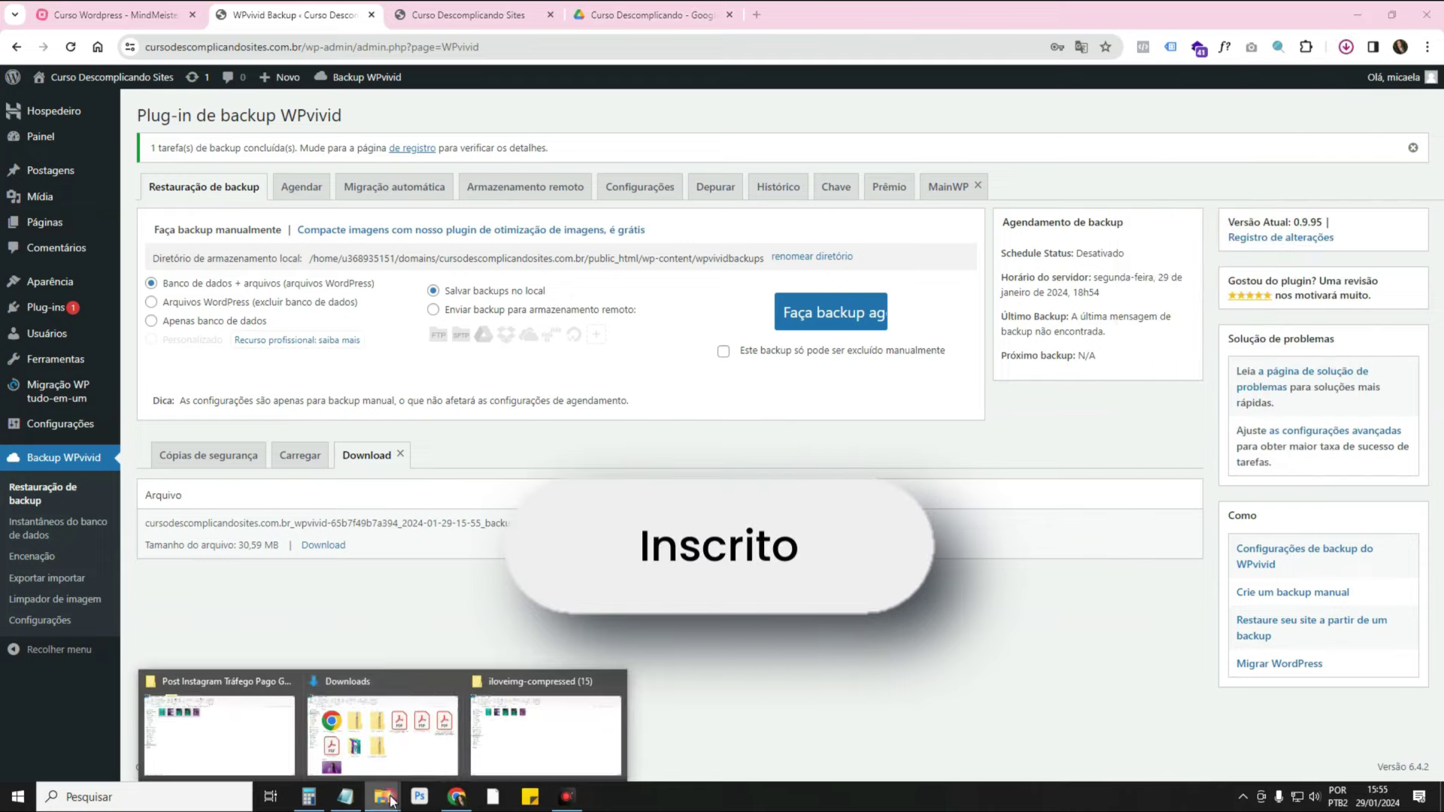
# Upload the WPvivid backup zip from the Downloads folder to the Curso Descomplicando folder in Google Drive.
pyautogui.click(387, 717)
pyautogui.click(104, 184)
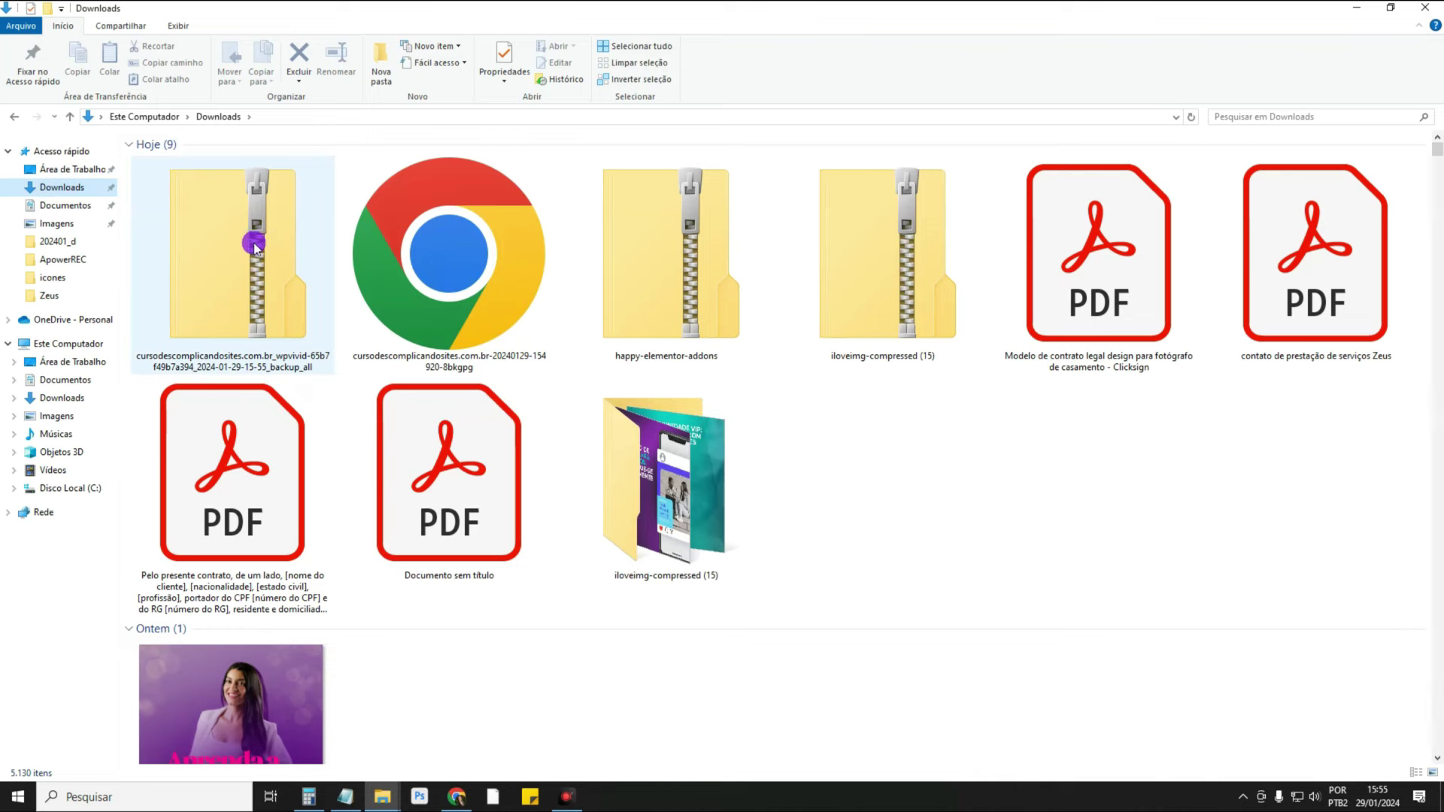
pyautogui.click(456, 798)
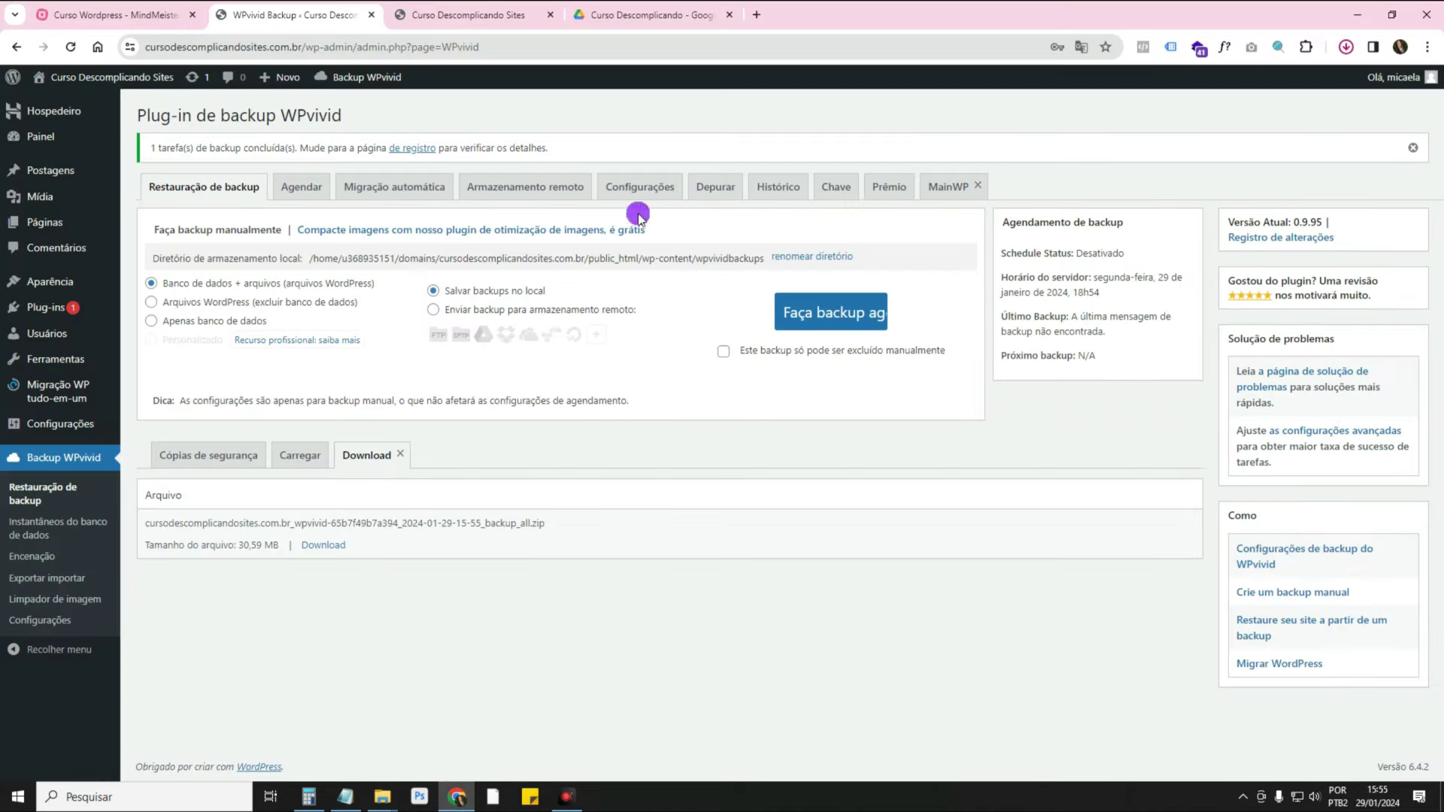
pyautogui.click(652, 15)
pyautogui.click(457, 797)
pyautogui.moveTo(218, 282); pyautogui.dragTo(538, 429)
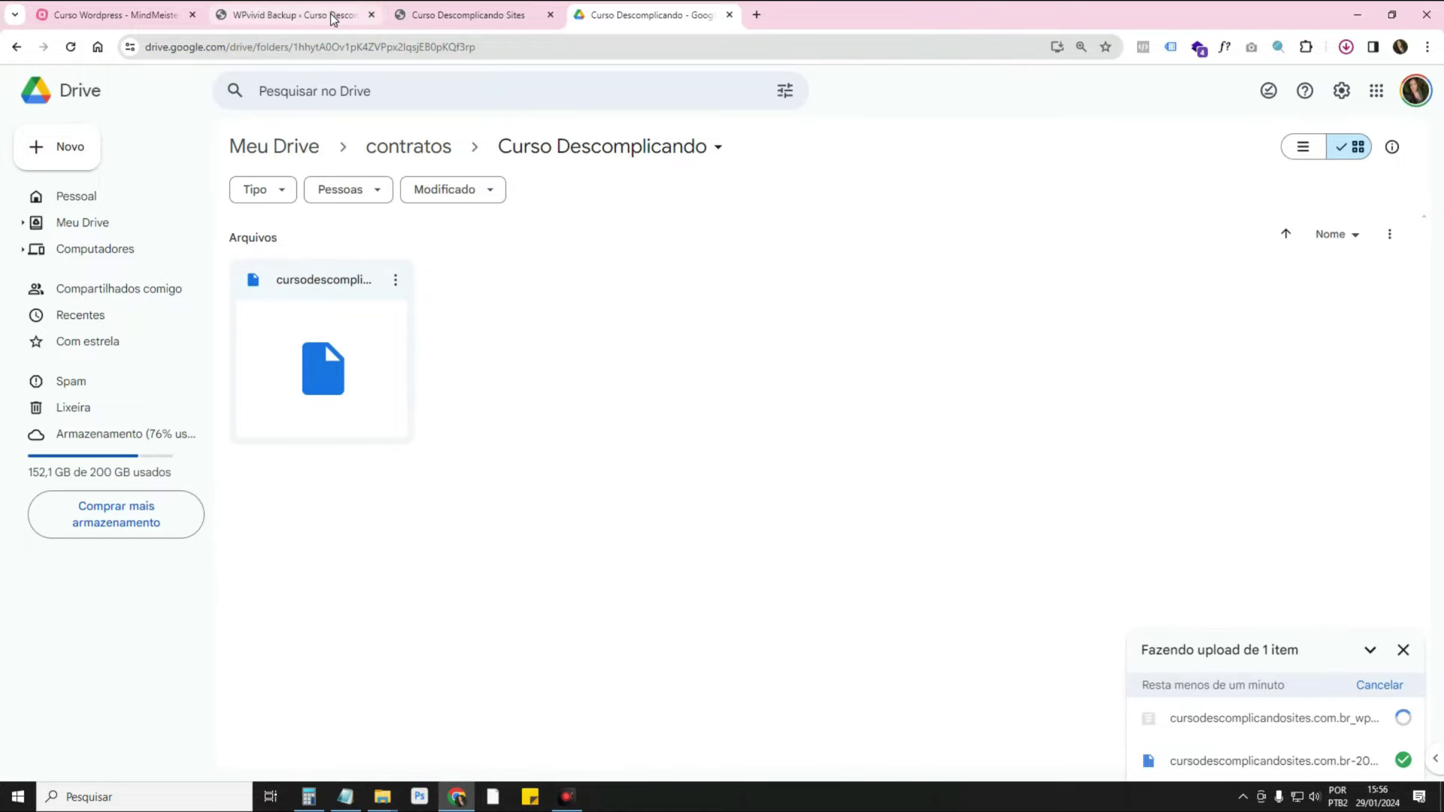
# Return to WordPress and open WPvivid's Backup & Restore page at the list of saved backups.
pyautogui.click(332, 16)
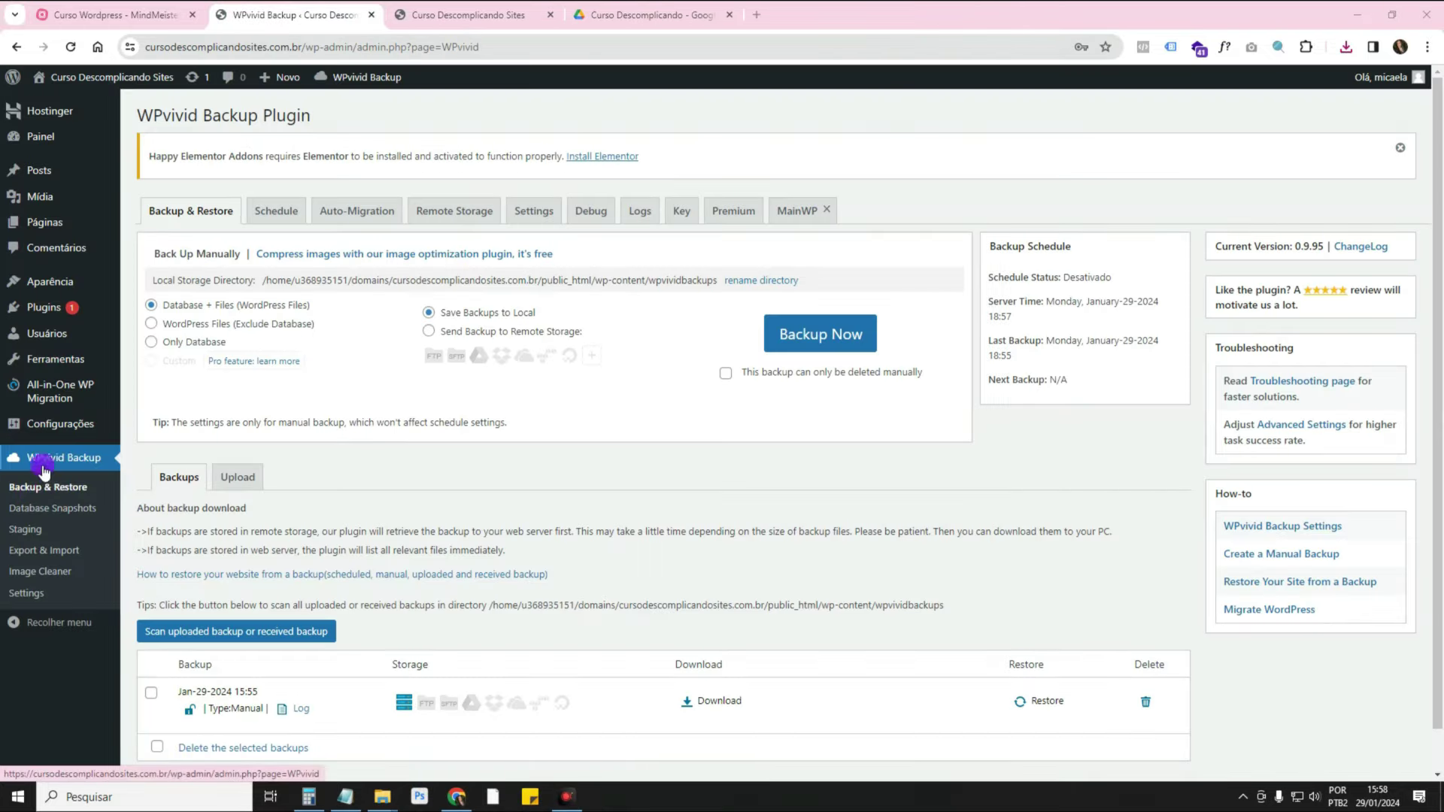
pyautogui.click(43, 467)
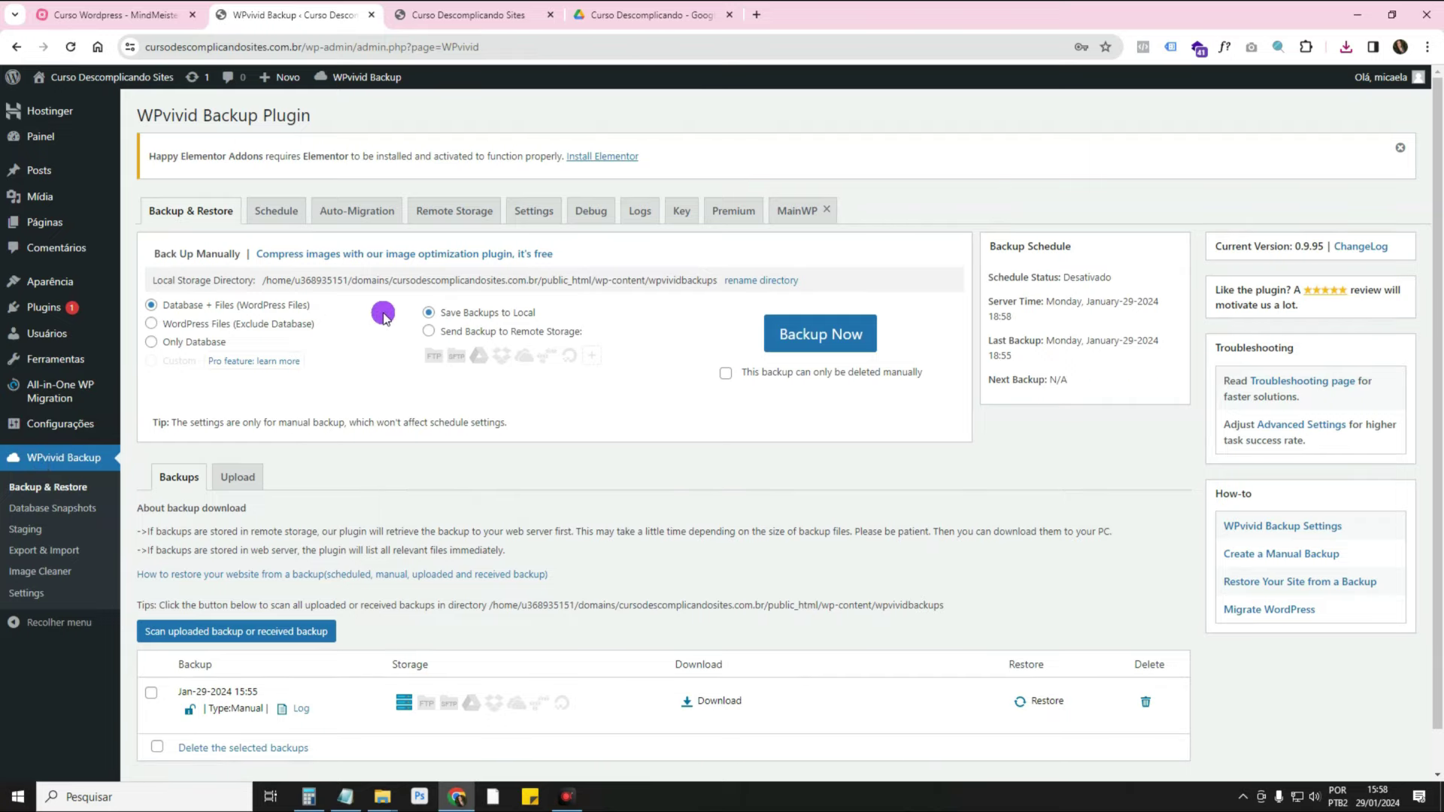
pyautogui.scroll(-1, 384, 313)
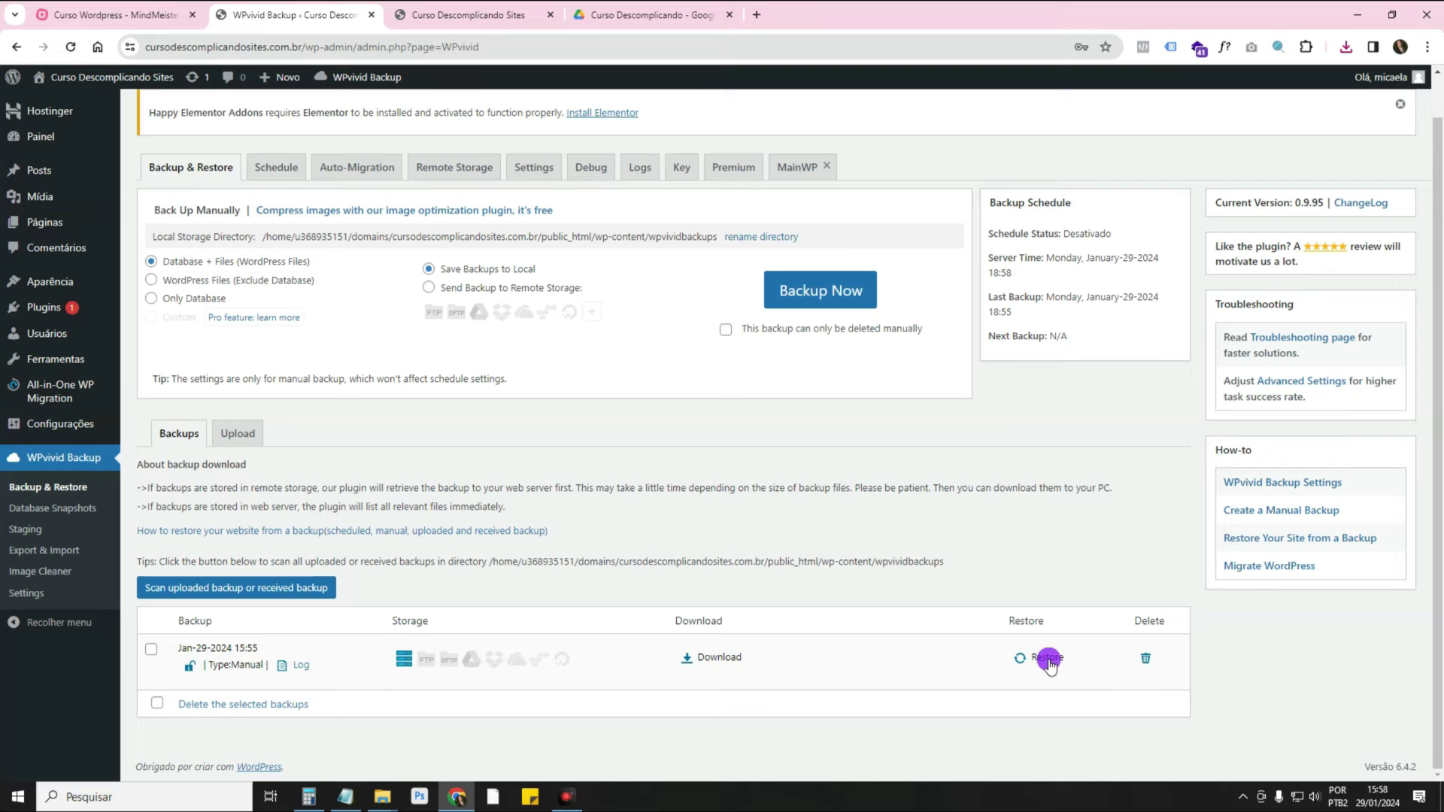
# Try to upload the WPvivid backup zip from Downloads to the plugin, repeating the attempt once and dismissing each alert.
pyautogui.click(237, 434)
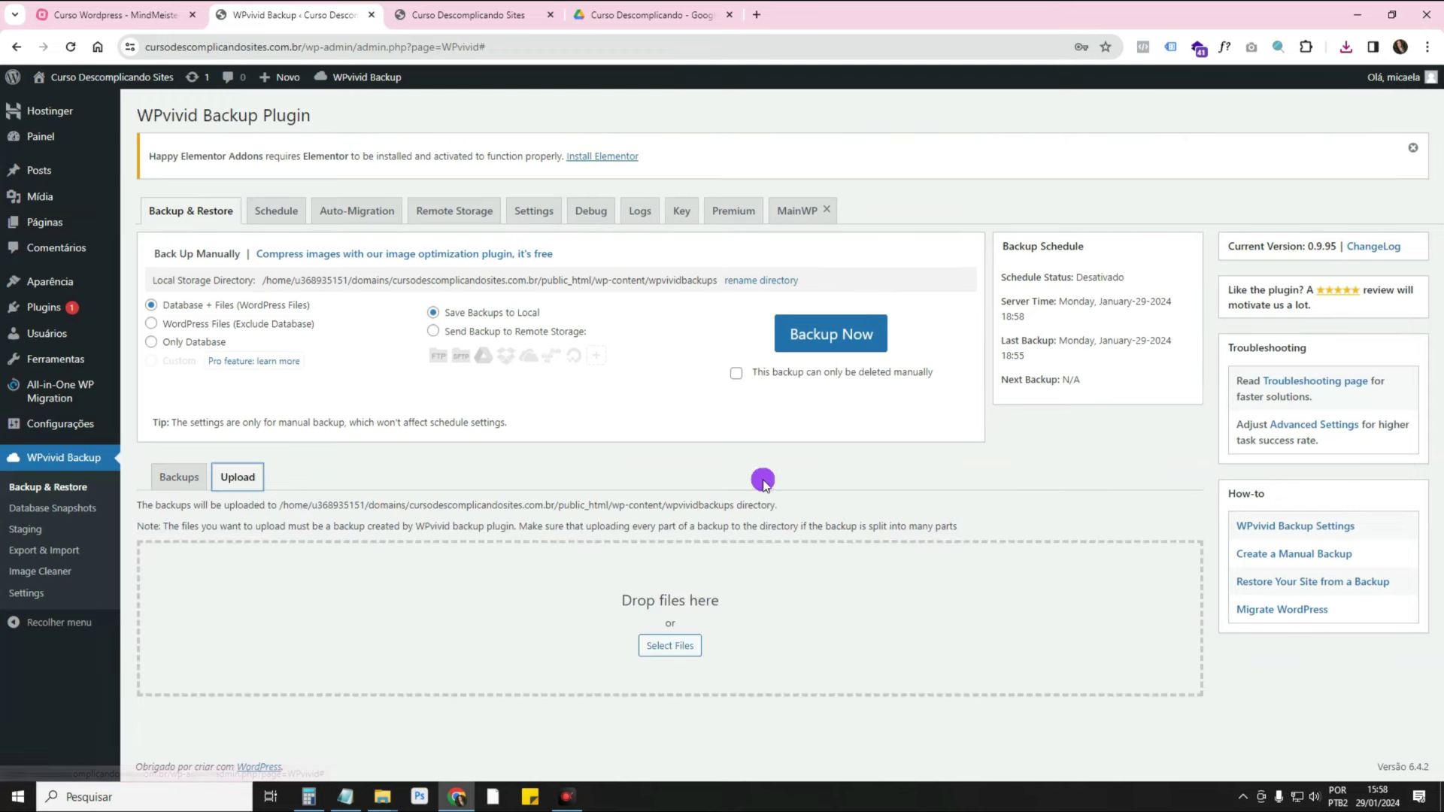
pyautogui.click(690, 646)
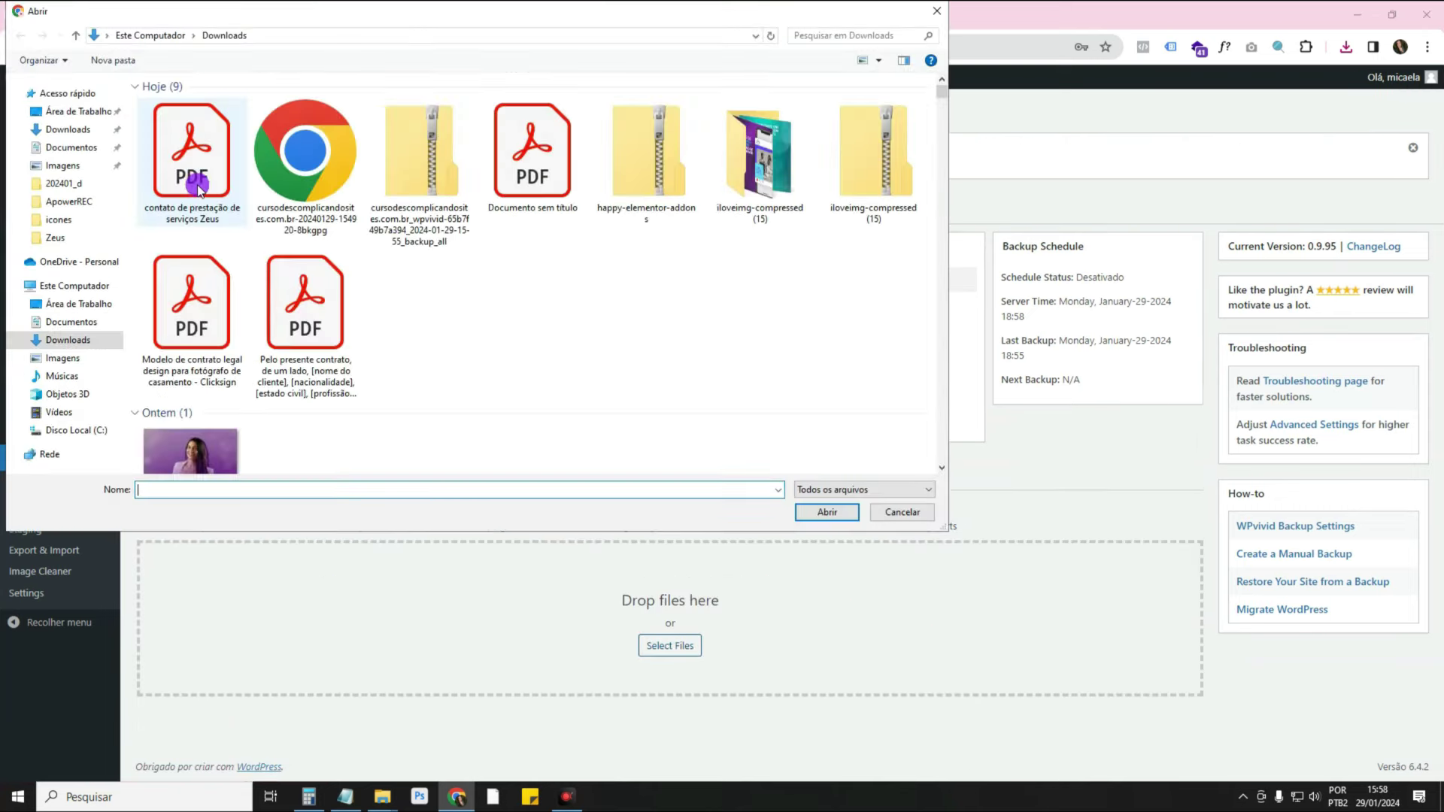
pyautogui.click(67, 129)
pyautogui.click(181, 150)
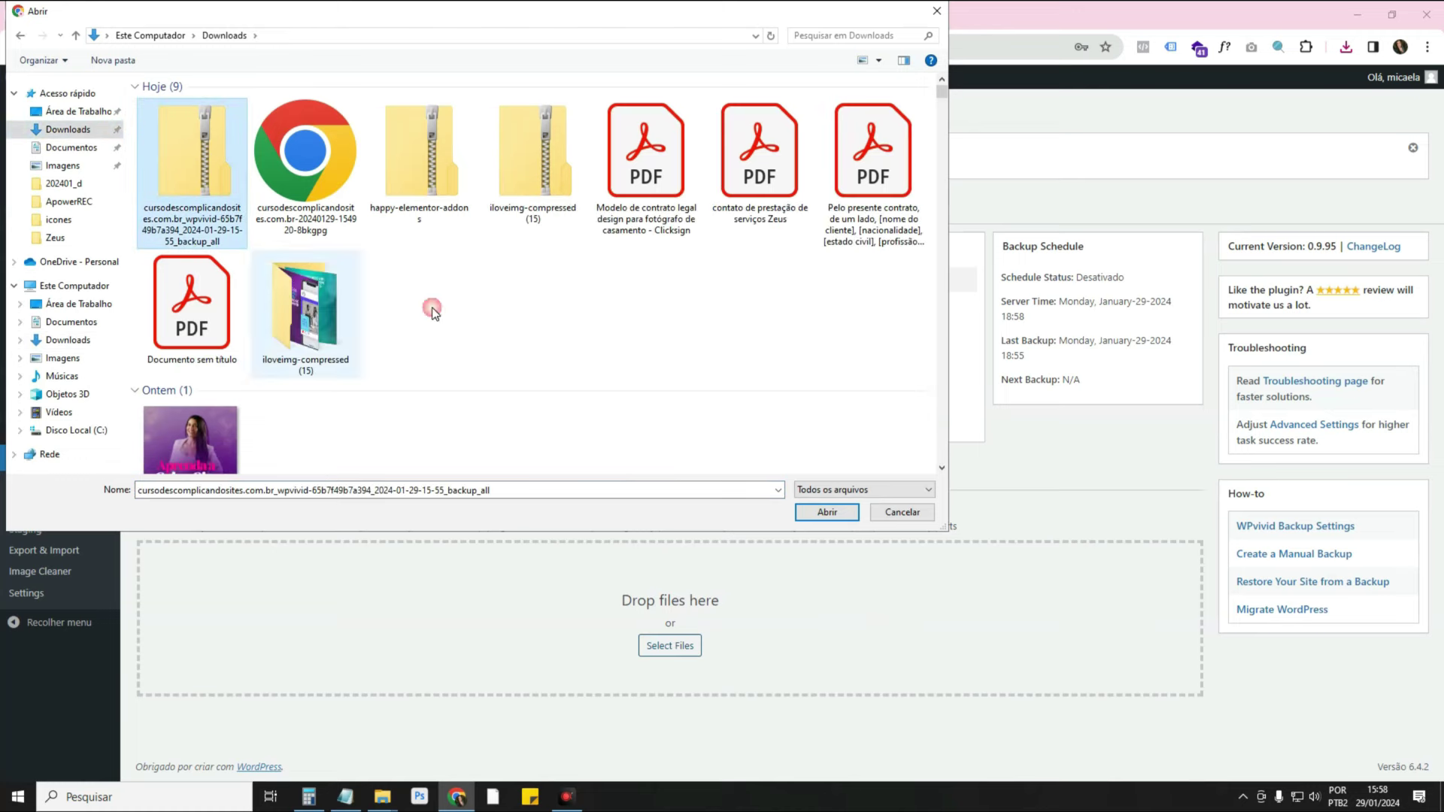
pyautogui.click(828, 513)
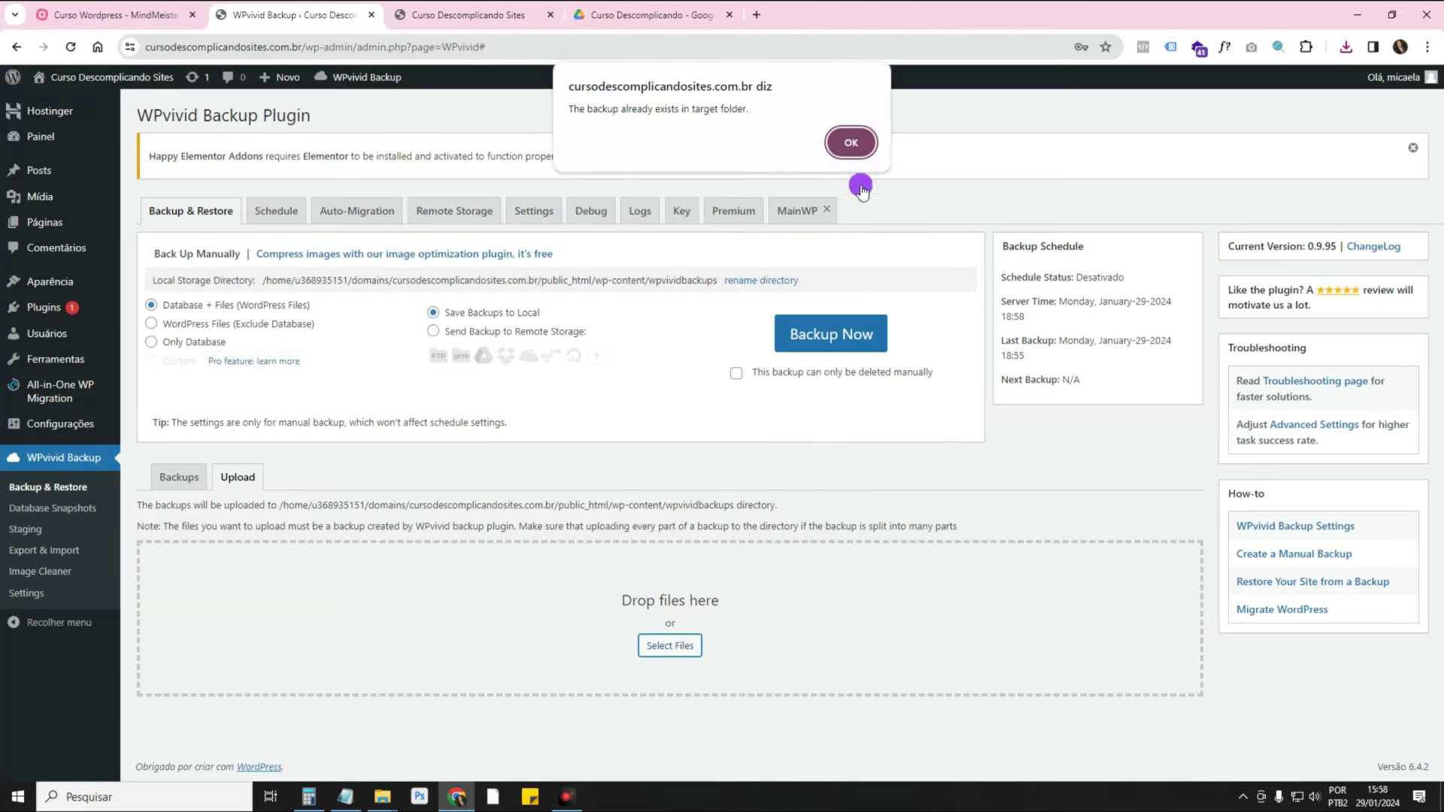
pyautogui.click(863, 150)
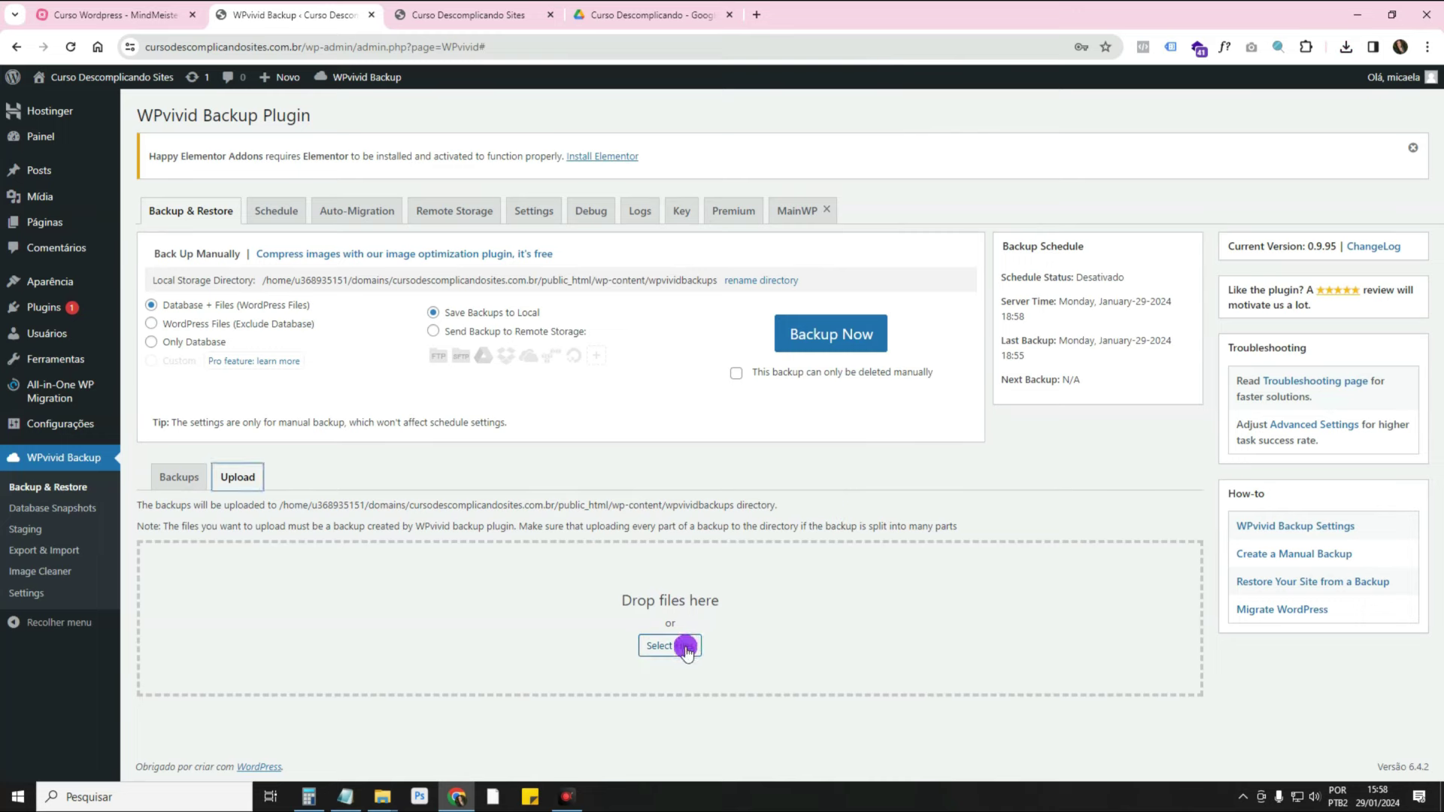
pyautogui.click(670, 646)
pyautogui.click(158, 156)
pyautogui.click(827, 513)
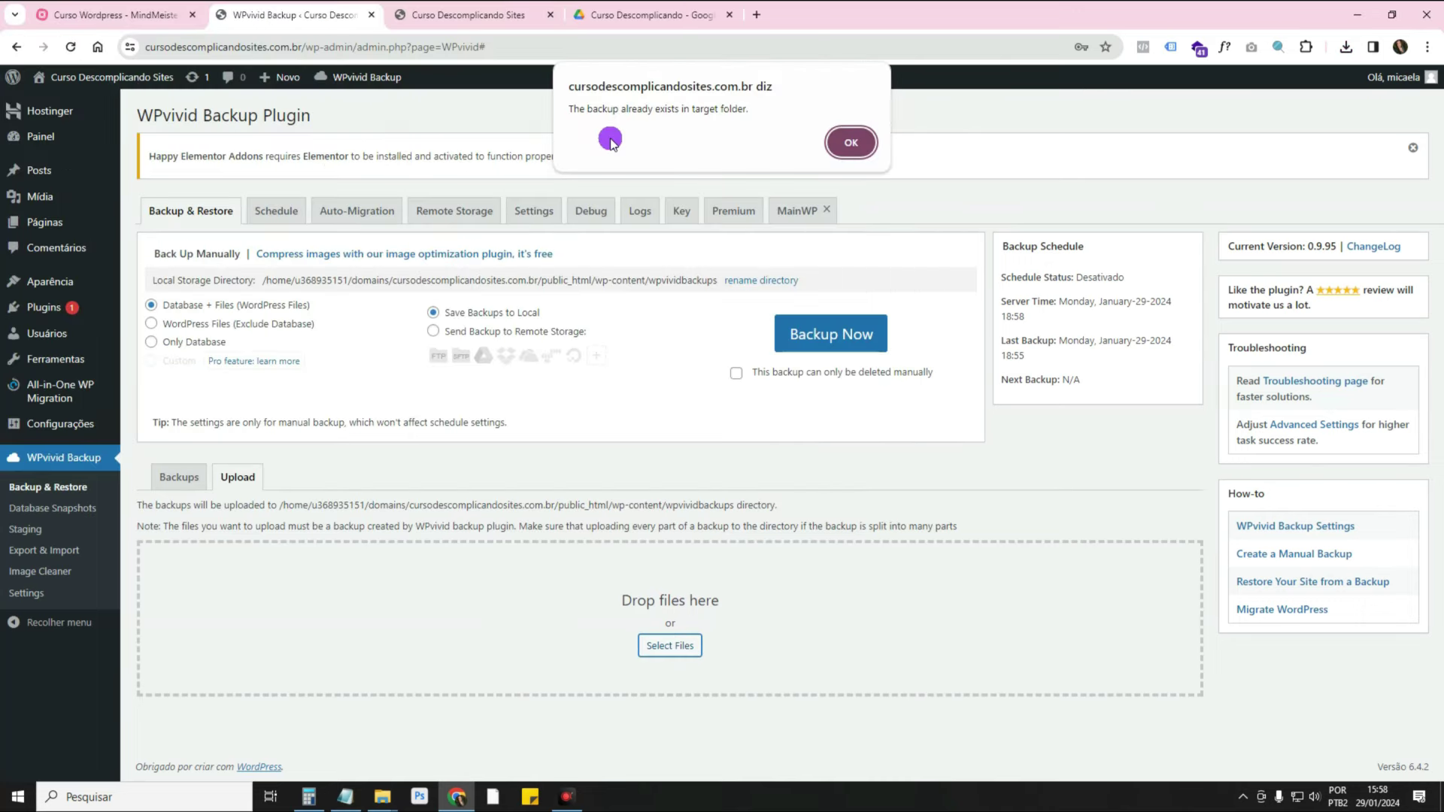
pyautogui.moveTo(569, 108); pyautogui.dragTo(658, 106)
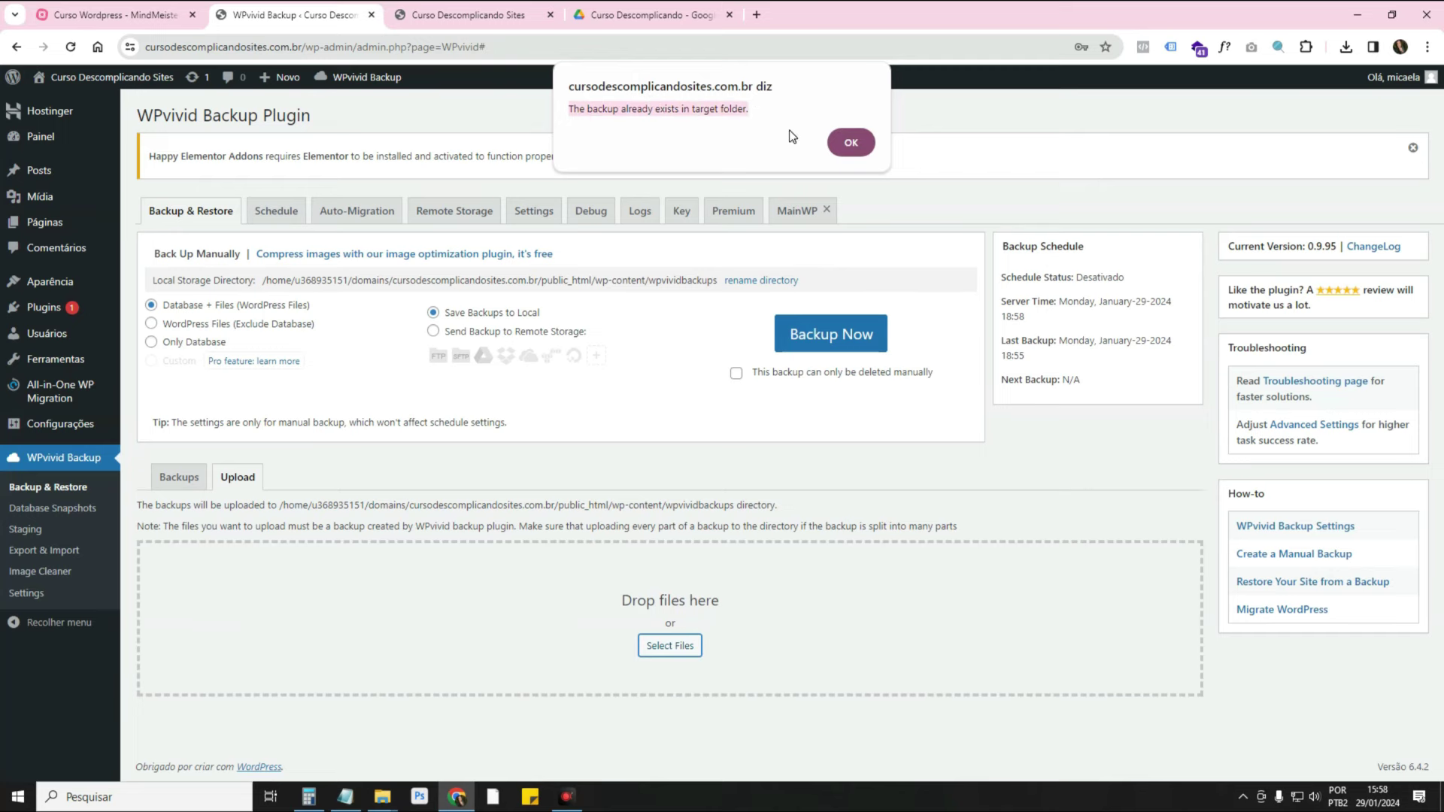
pyautogui.click(849, 142)
# Permanently delete the manual Jan-29-2024 15:55 backup from the WPvivid backups list.
pyautogui.click(174, 477)
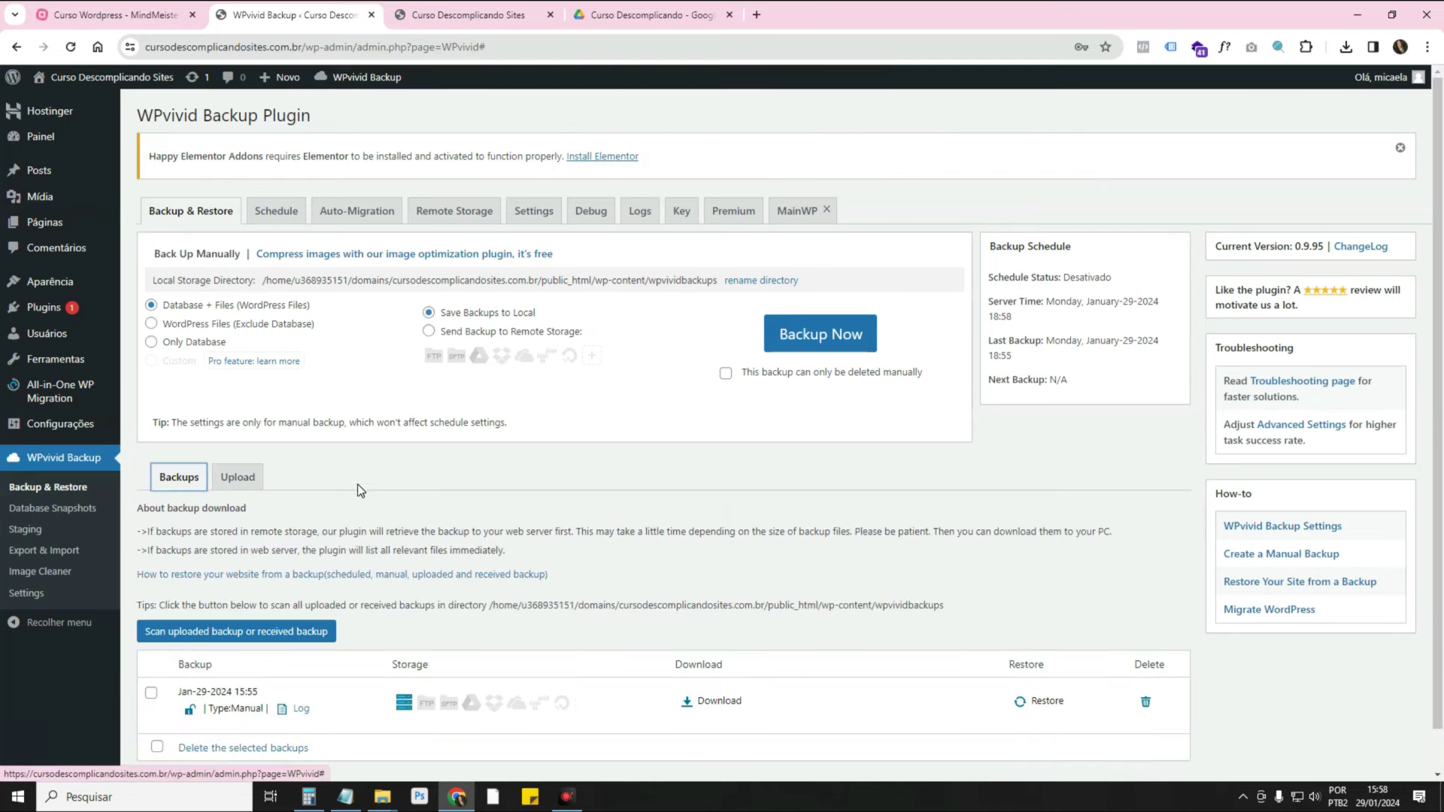
pyautogui.scroll(-1, 843, 540)
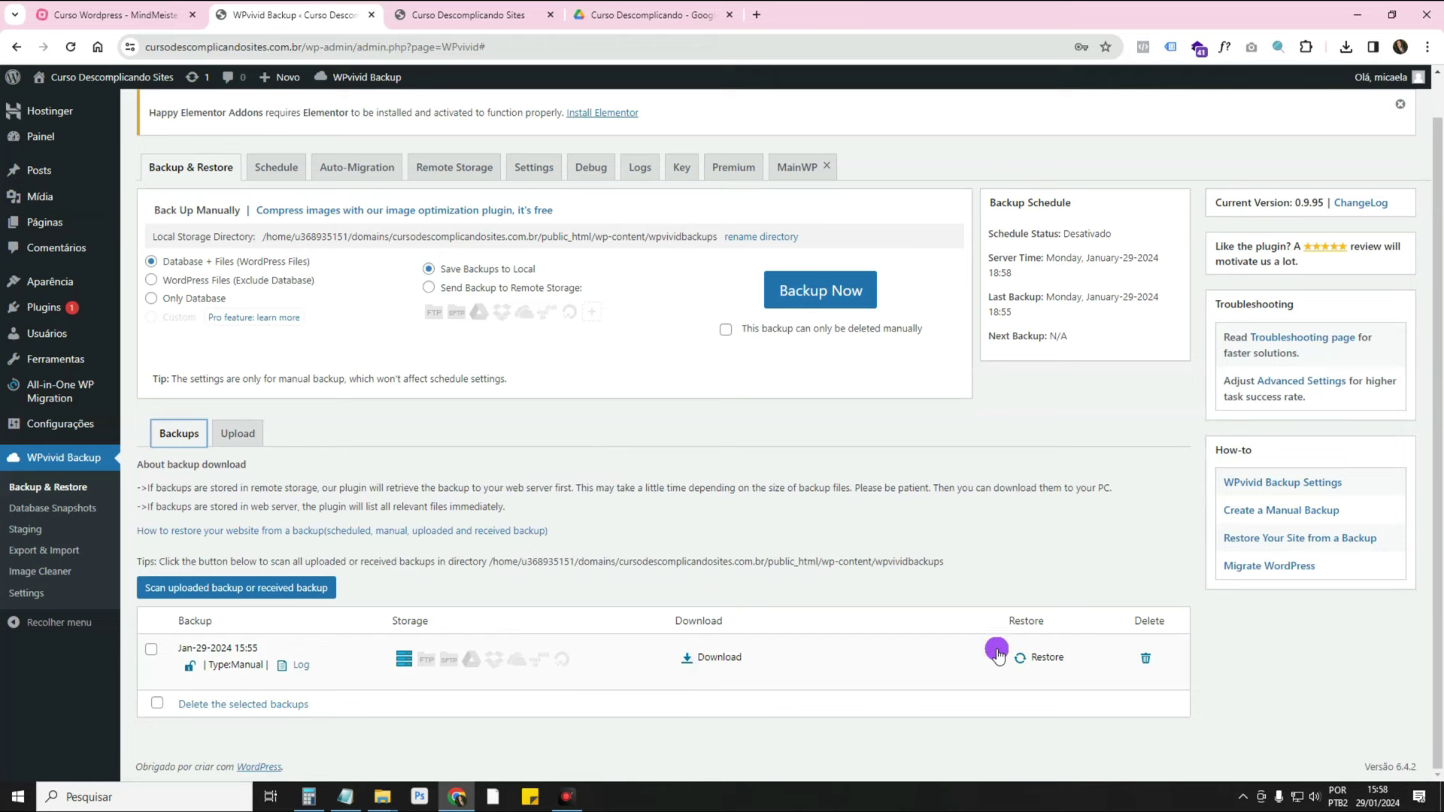
pyautogui.click(1143, 659)
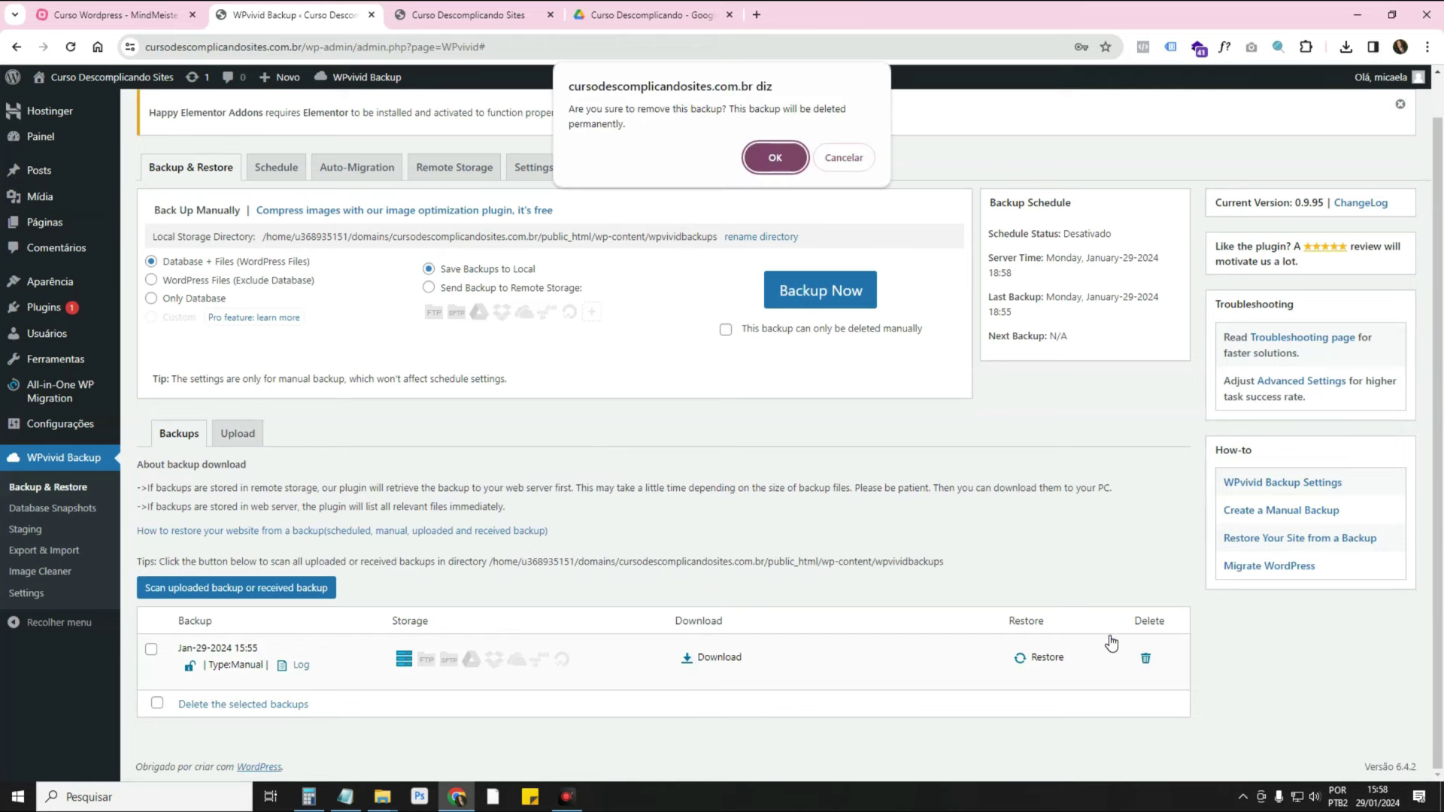
pyautogui.click(774, 157)
pyautogui.click(249, 479)
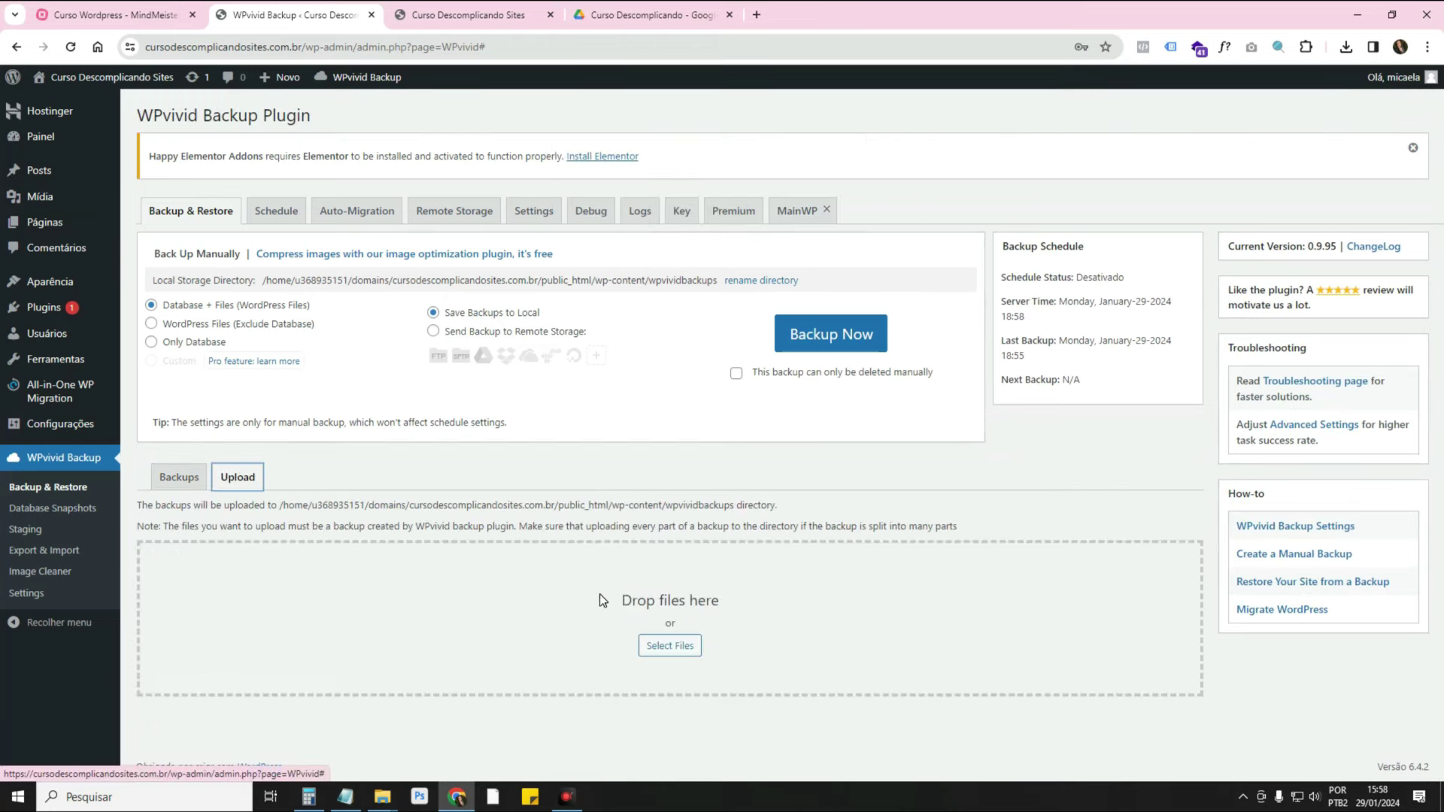
pyautogui.click(670, 647)
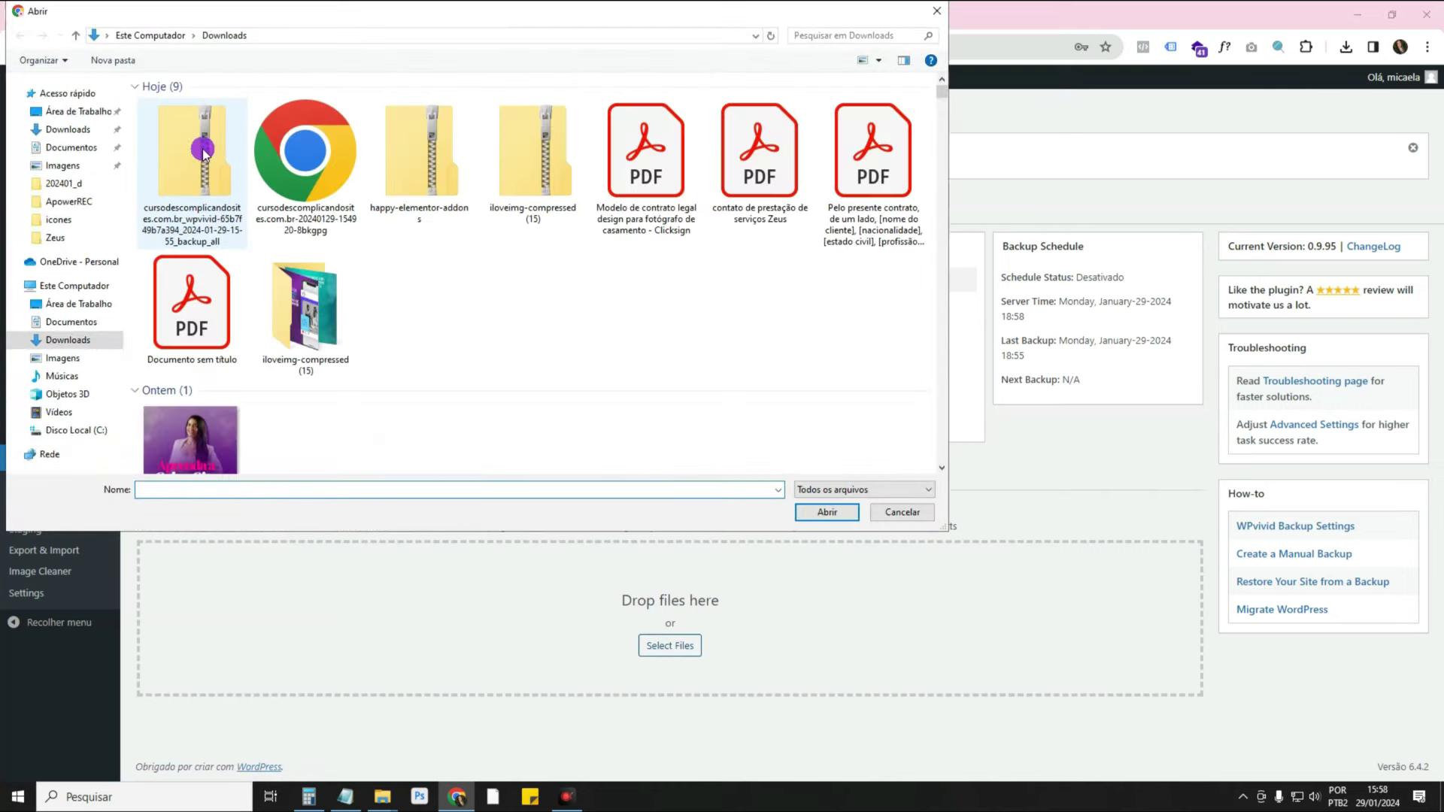
pyautogui.click(196, 158)
pyautogui.click(828, 512)
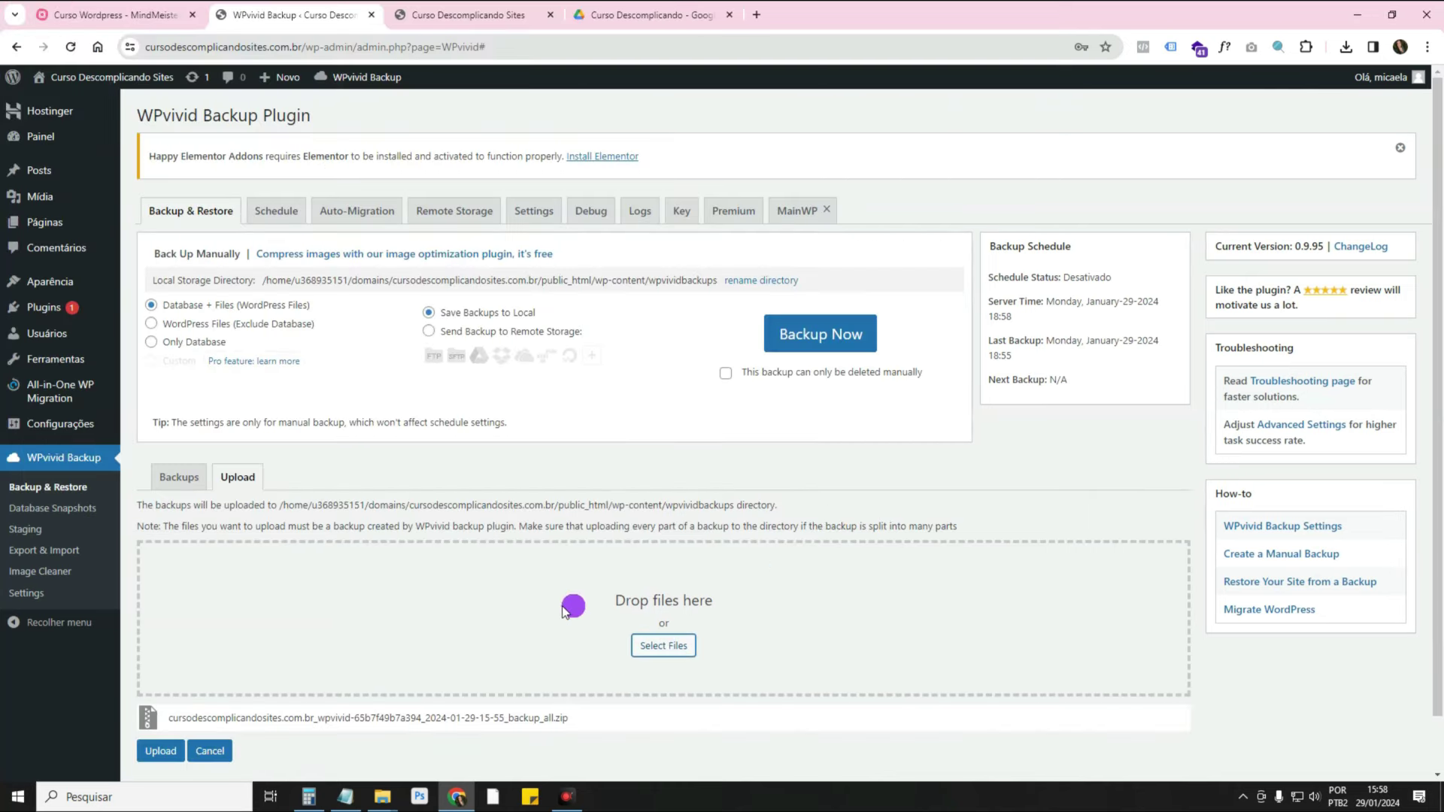
pyautogui.scroll(-1, 376, 662)
pyautogui.click(161, 694)
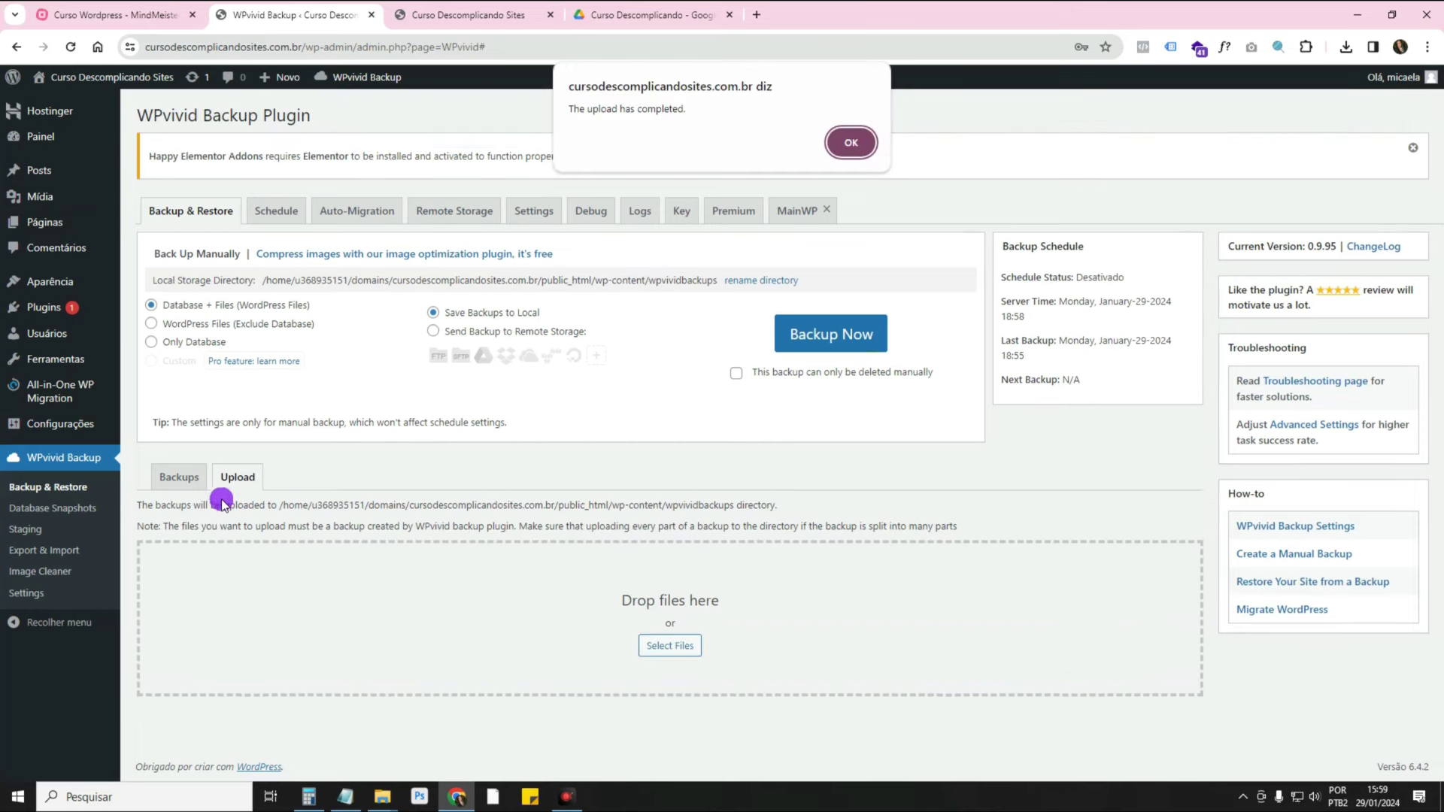
pyautogui.click(851, 142)
# Restore the site from the uploaded Jan-29-2024 15:55 backup and confirm the restore.
pyautogui.scroll(-1, 325, 494)
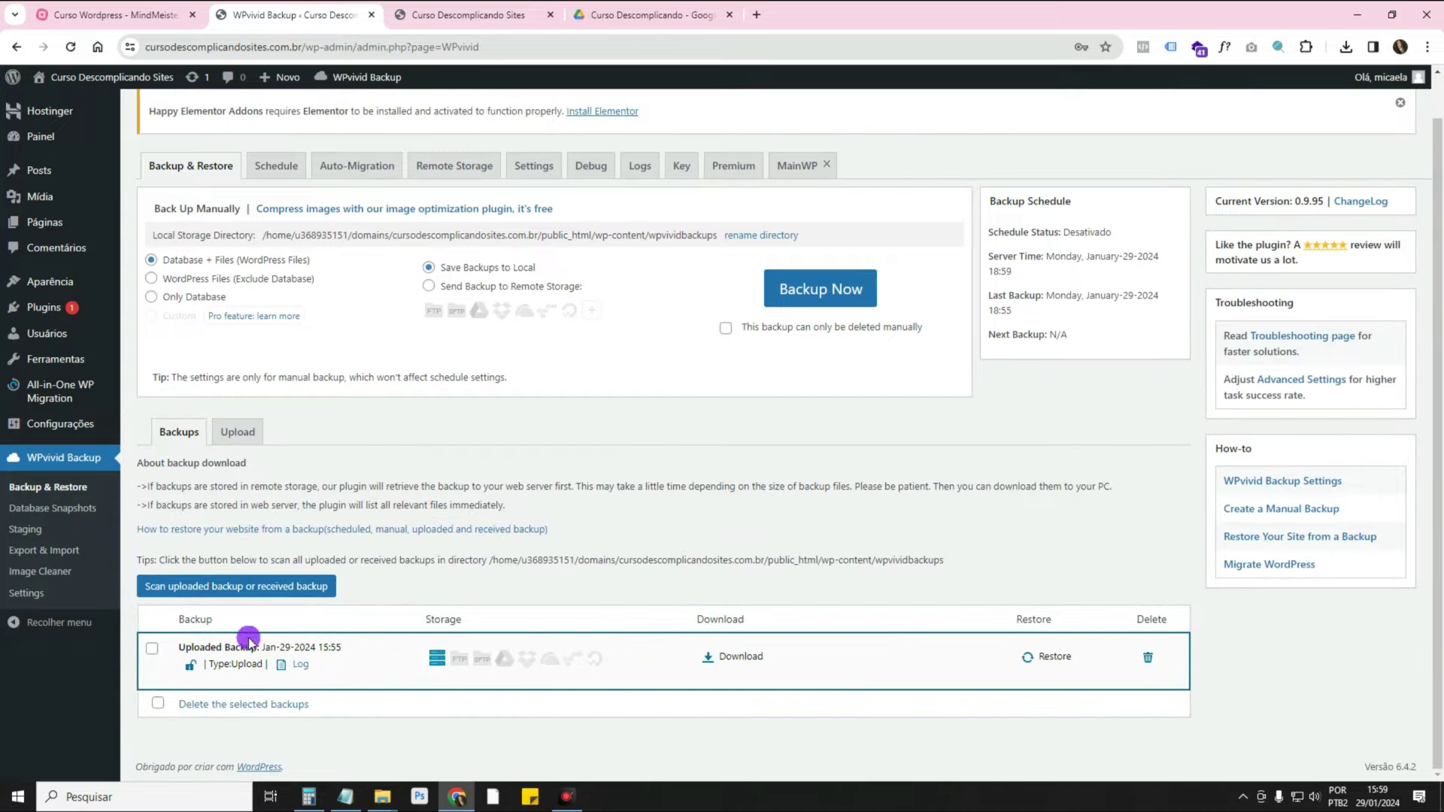
pyautogui.click(1044, 666)
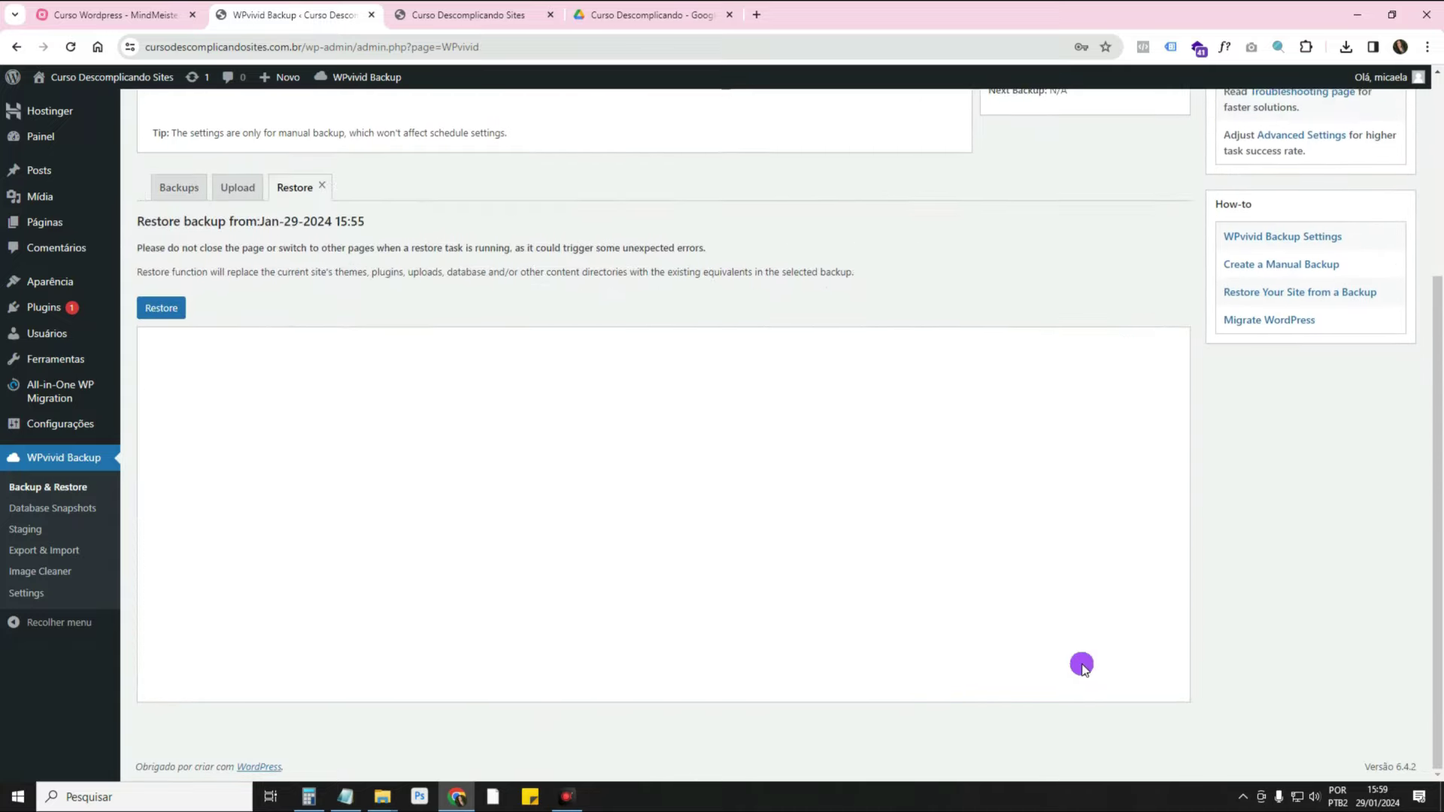
pyautogui.click(160, 308)
pyautogui.click(772, 150)
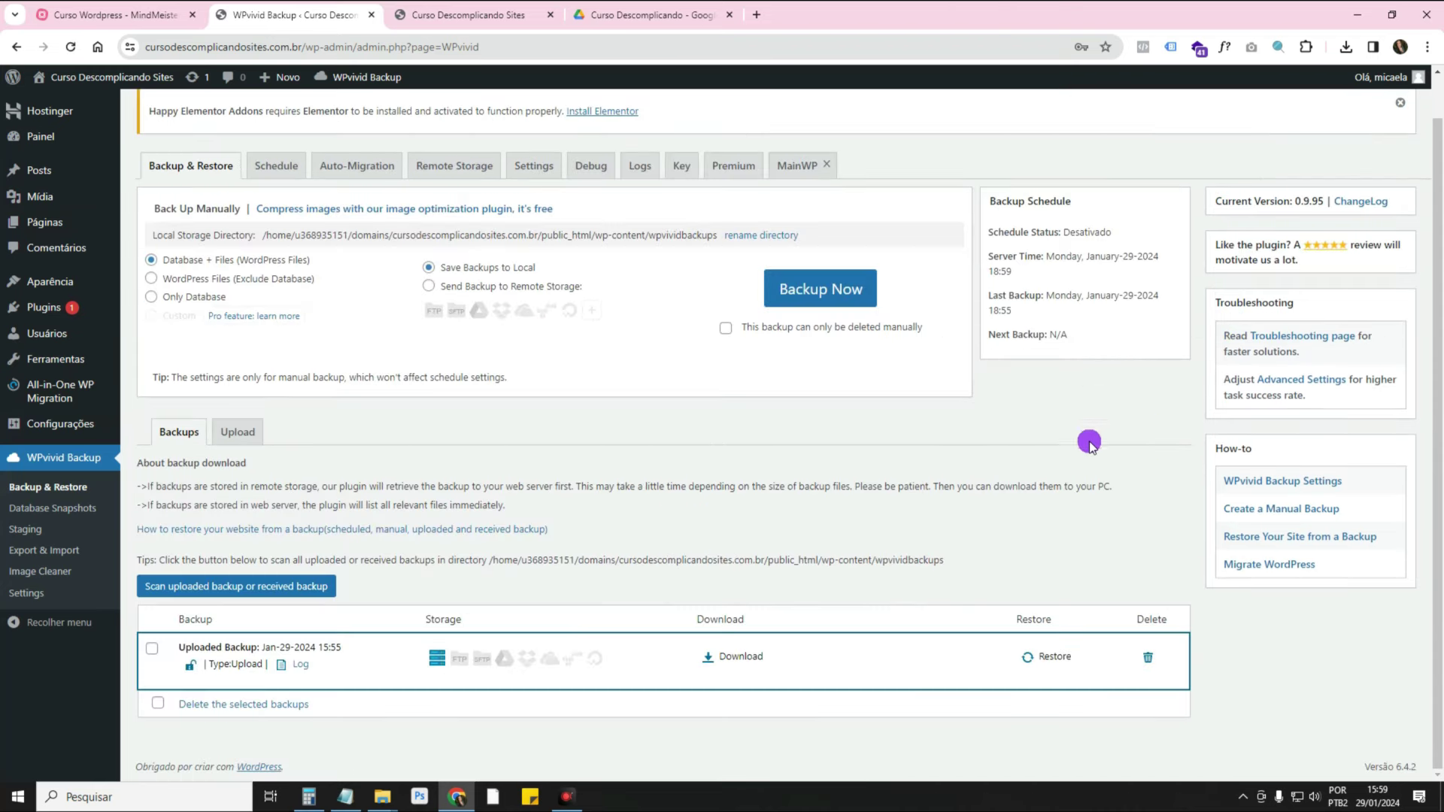
pyautogui.scroll(1, 680, 536)
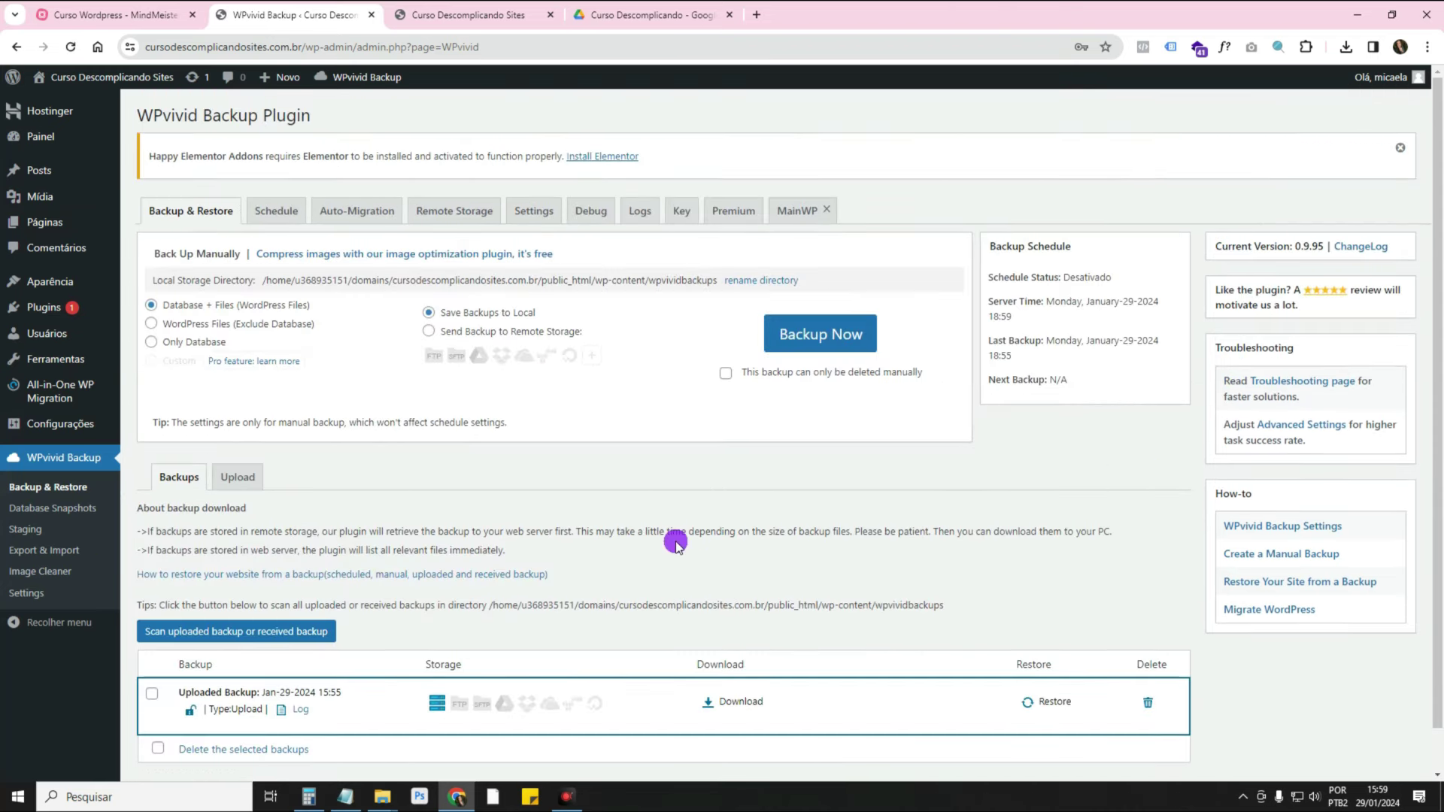
# Translate the WPvivid page into Portuguese and choose sending the backup to remote storage.
pyautogui.moveTo(606, 356)
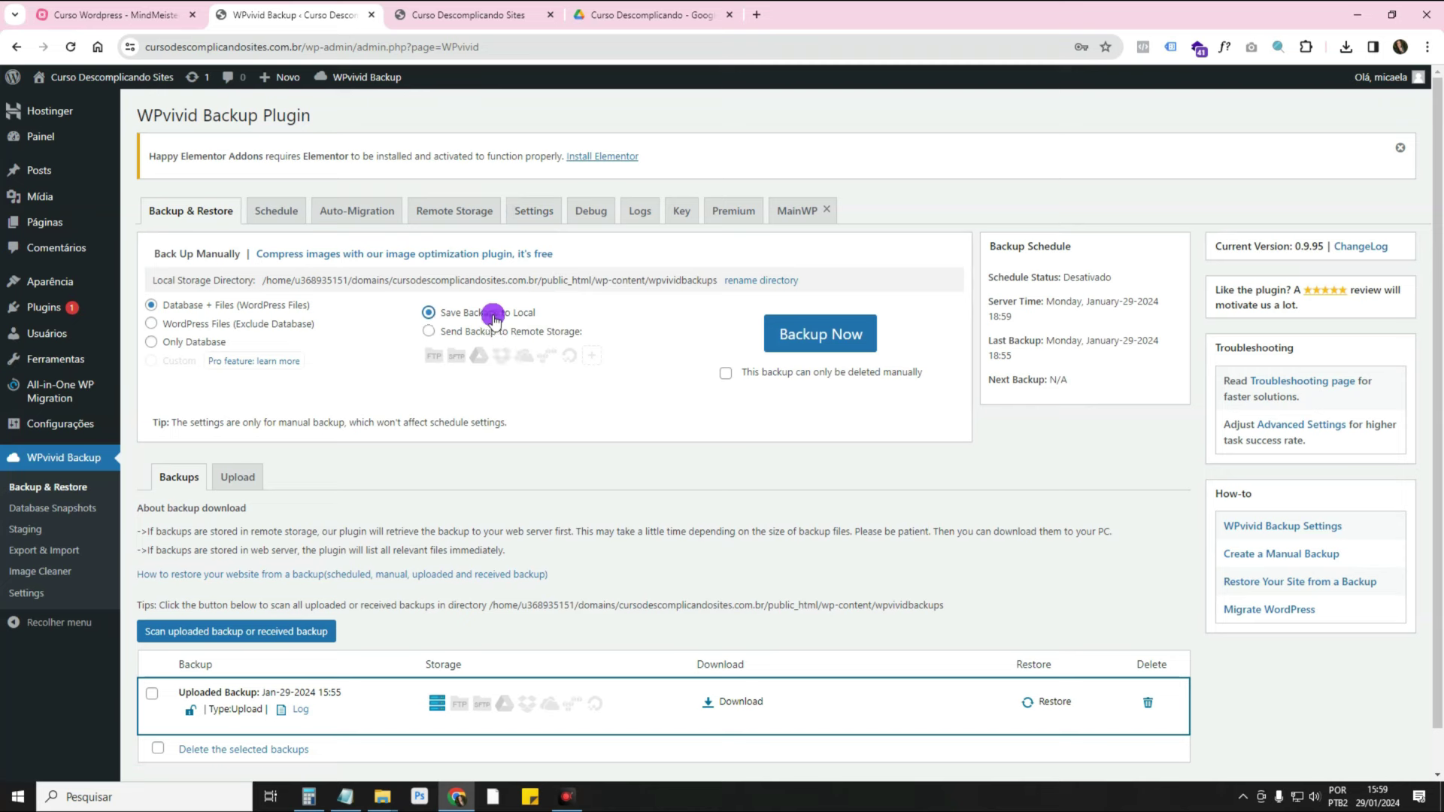
pyautogui.moveTo(451, 312); pyautogui.dragTo(524, 314)
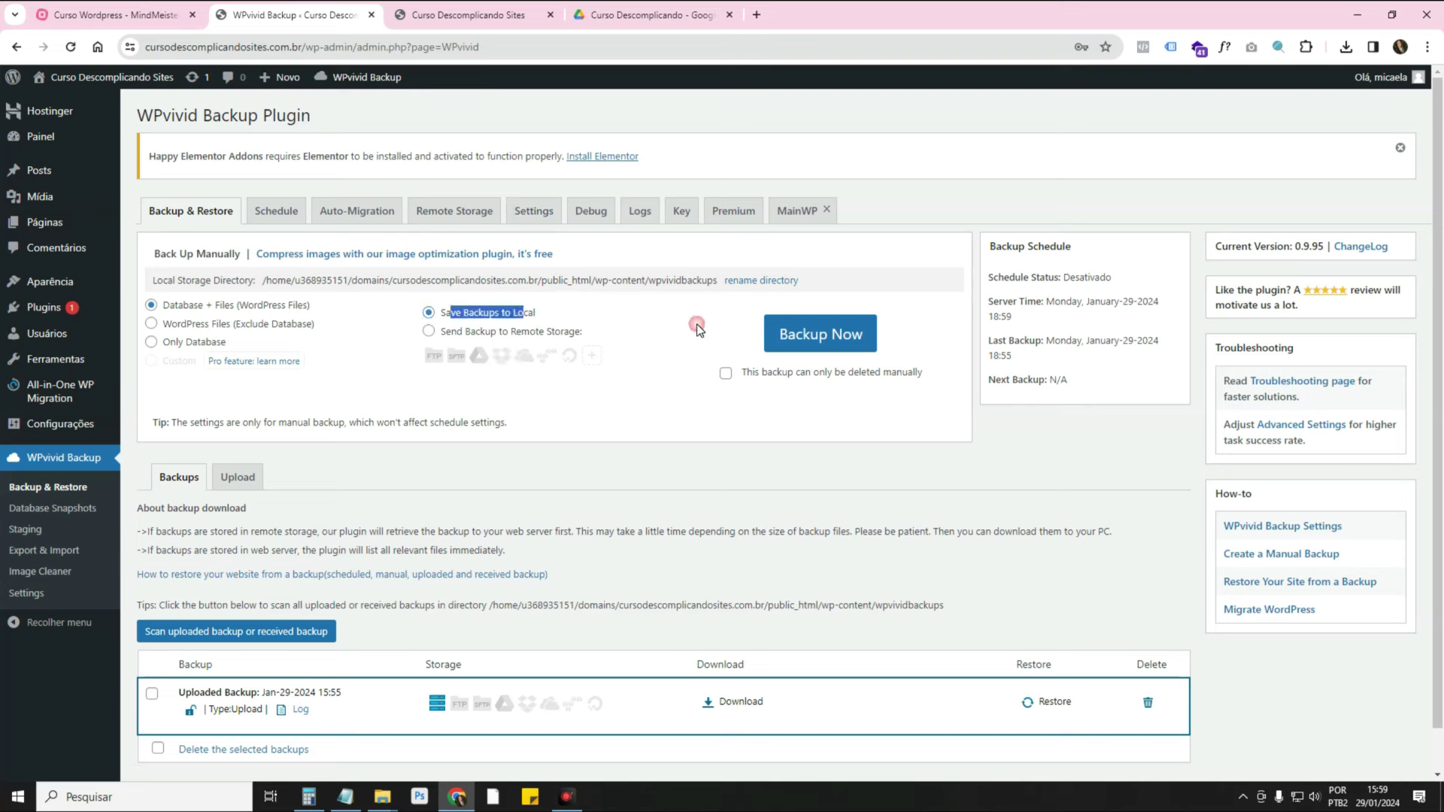
pyautogui.rightClick(651, 320)
pyautogui.click(718, 565)
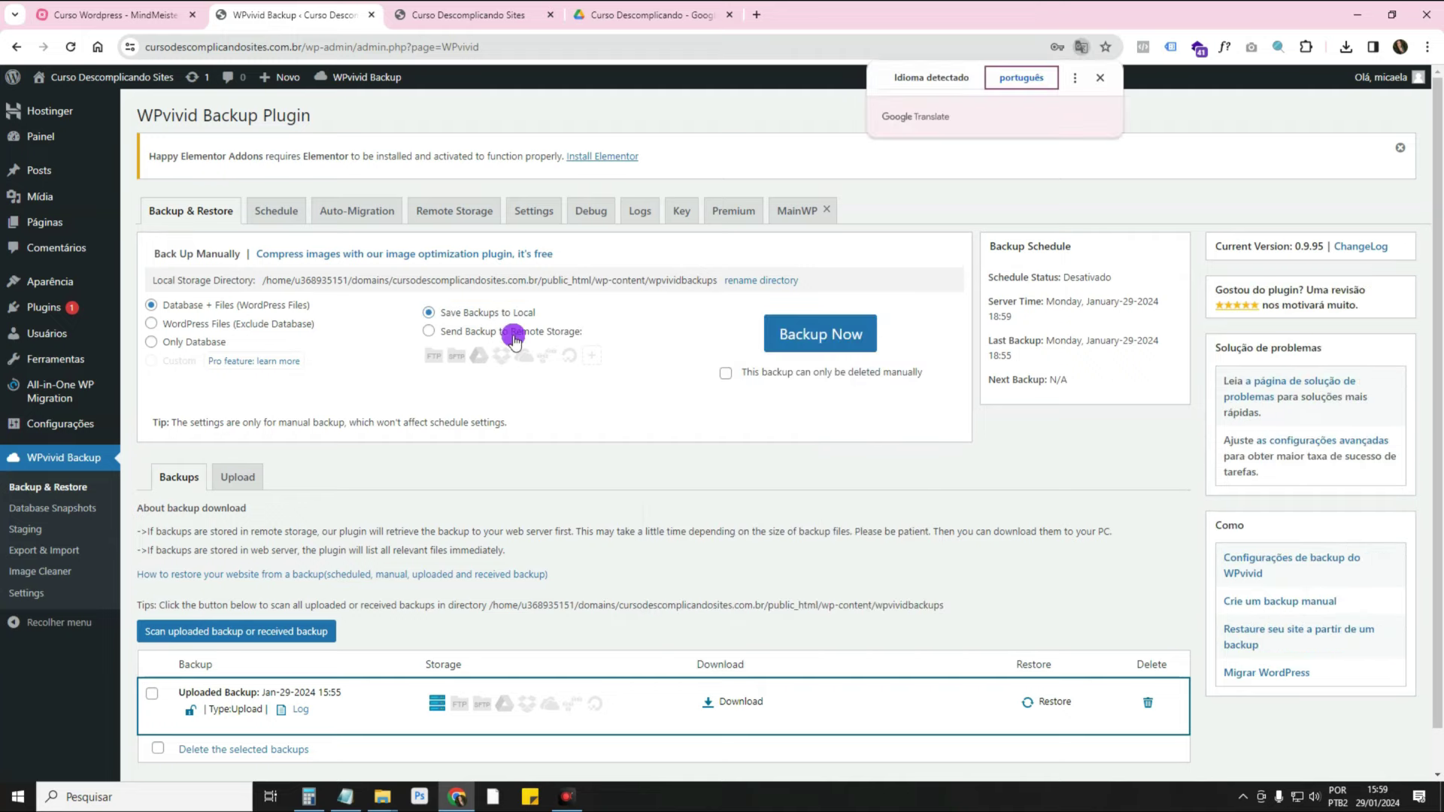
pyautogui.click(1101, 78)
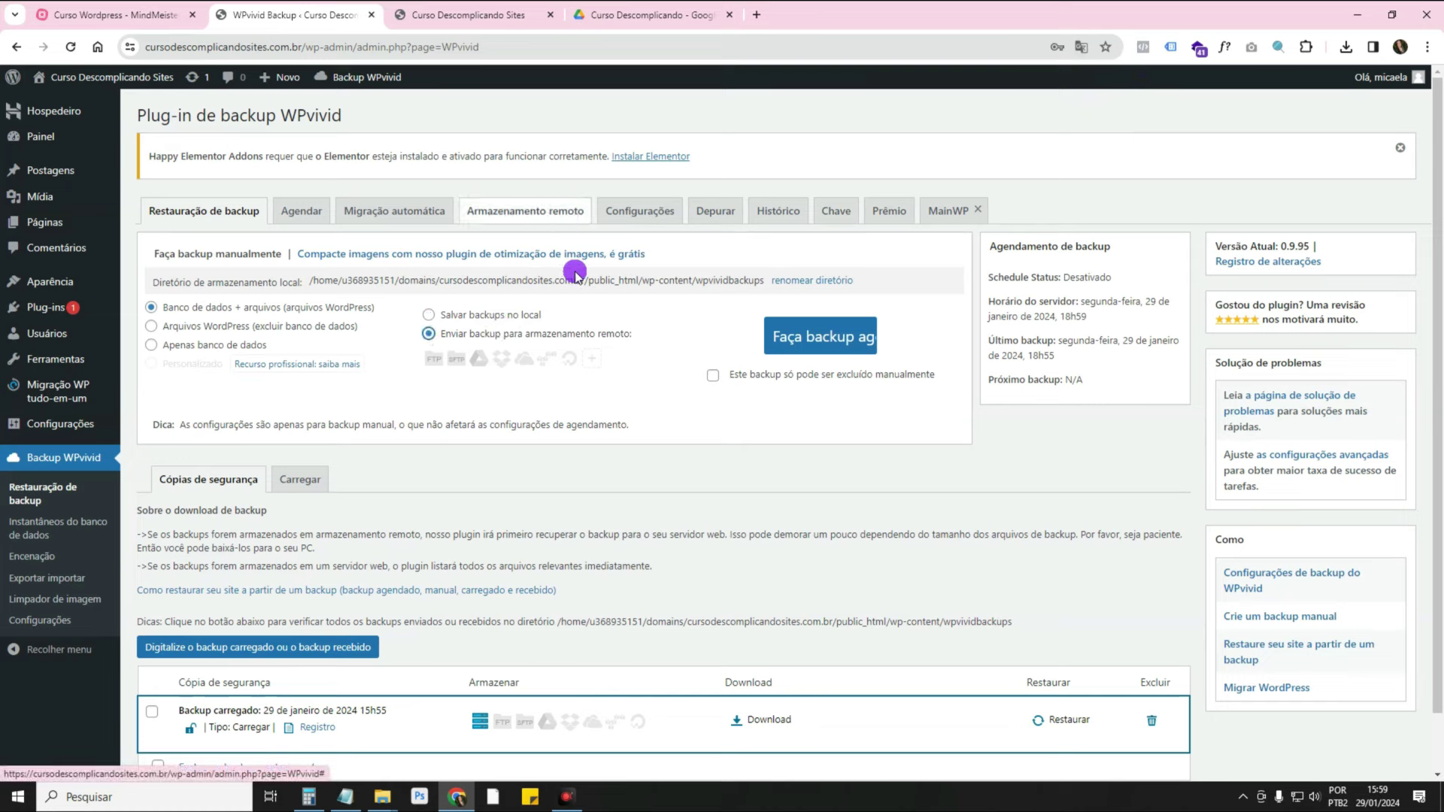
# Authenticate Google Drive as WPvivid remote storage with the first listed Google account, and log back in to WordPress with the prefilled credentials.
pyautogui.click(490, 213)
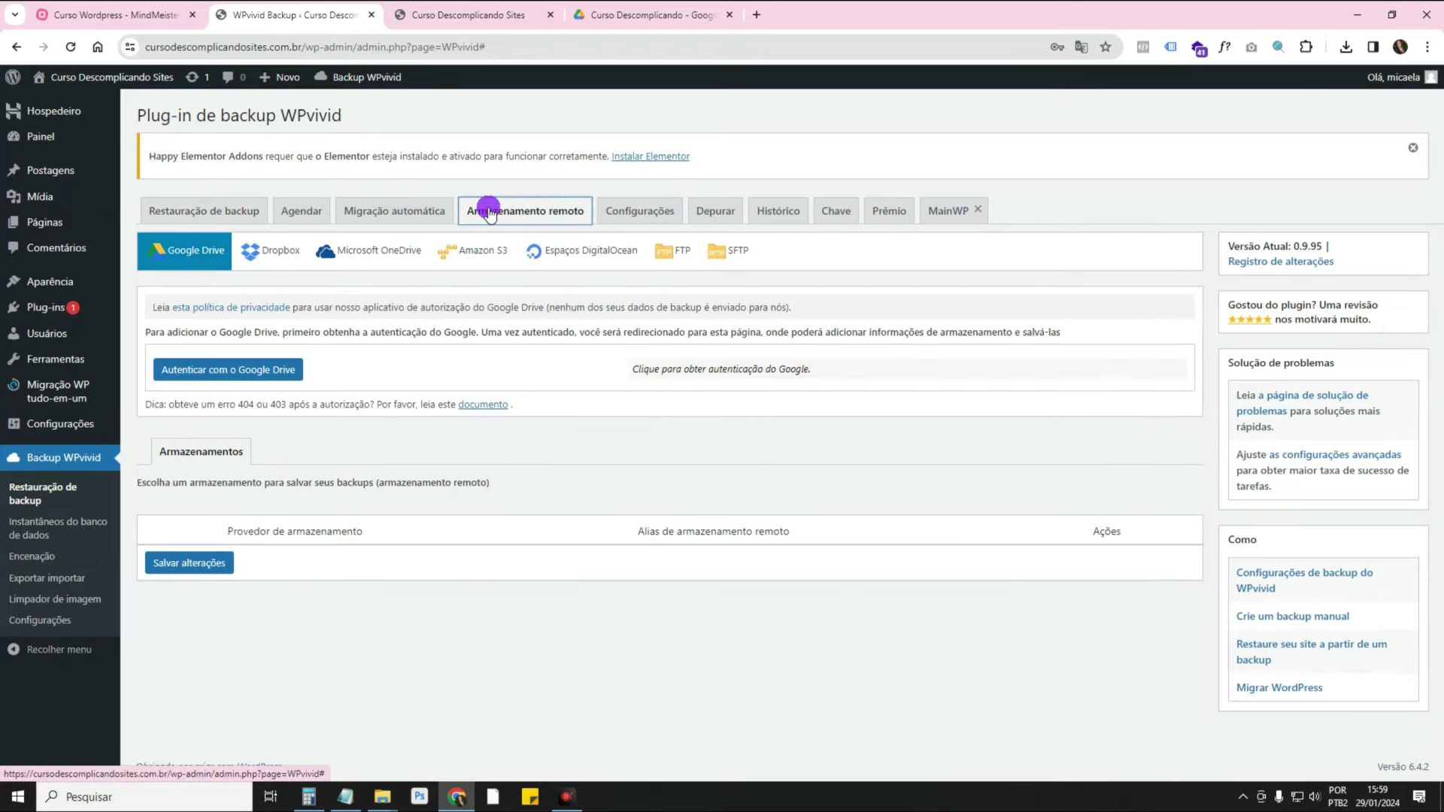
pyautogui.click(243, 372)
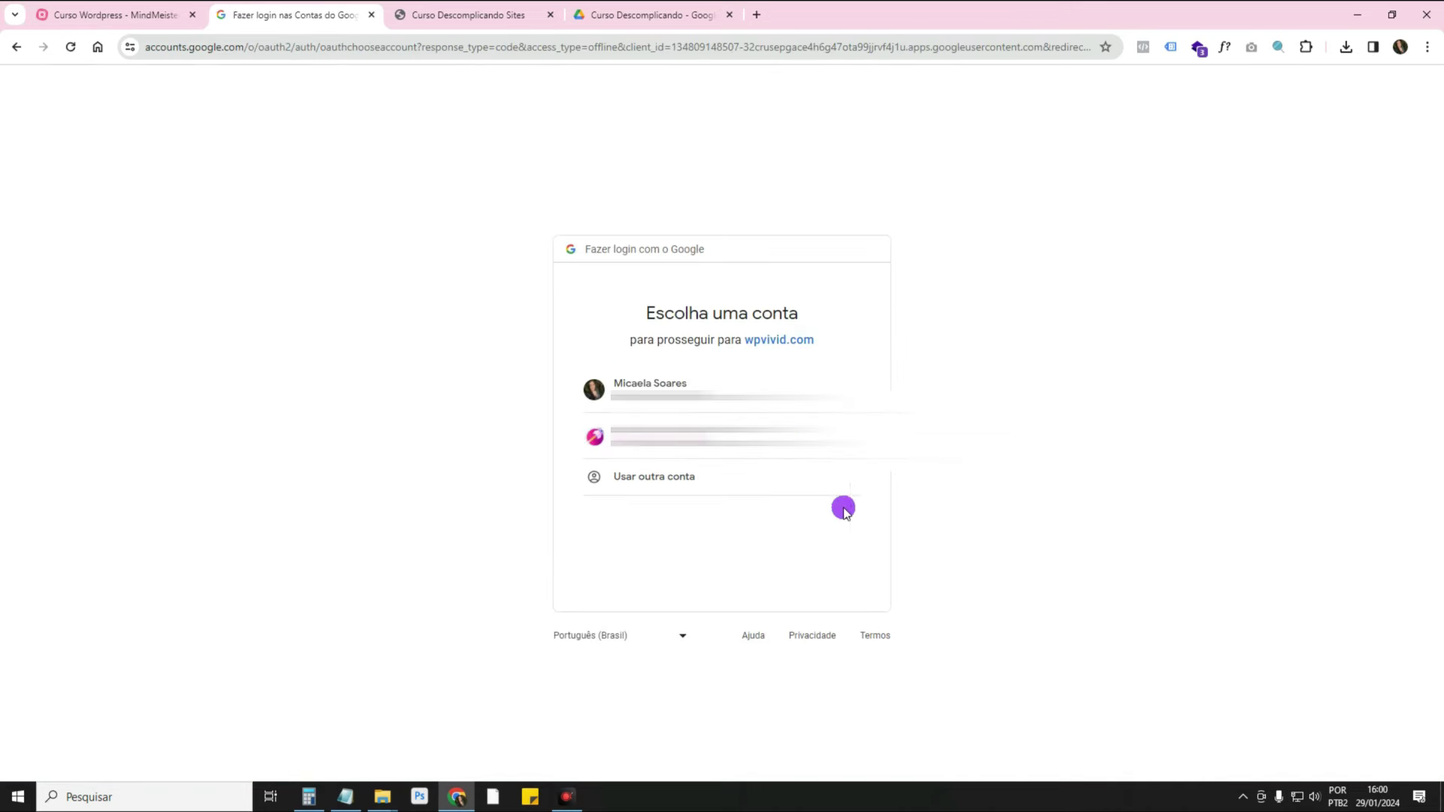
pyautogui.click(680, 379)
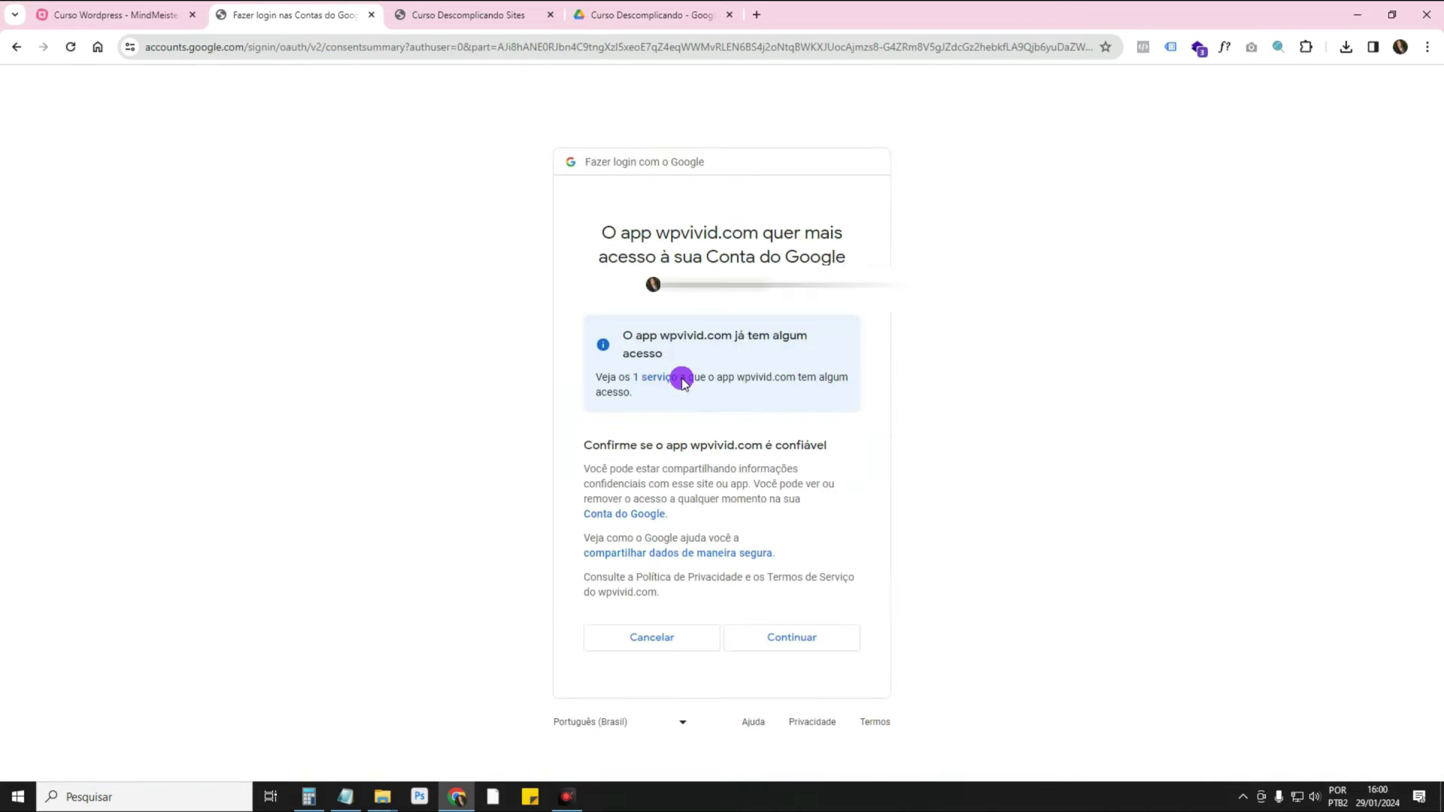
pyautogui.click(758, 639)
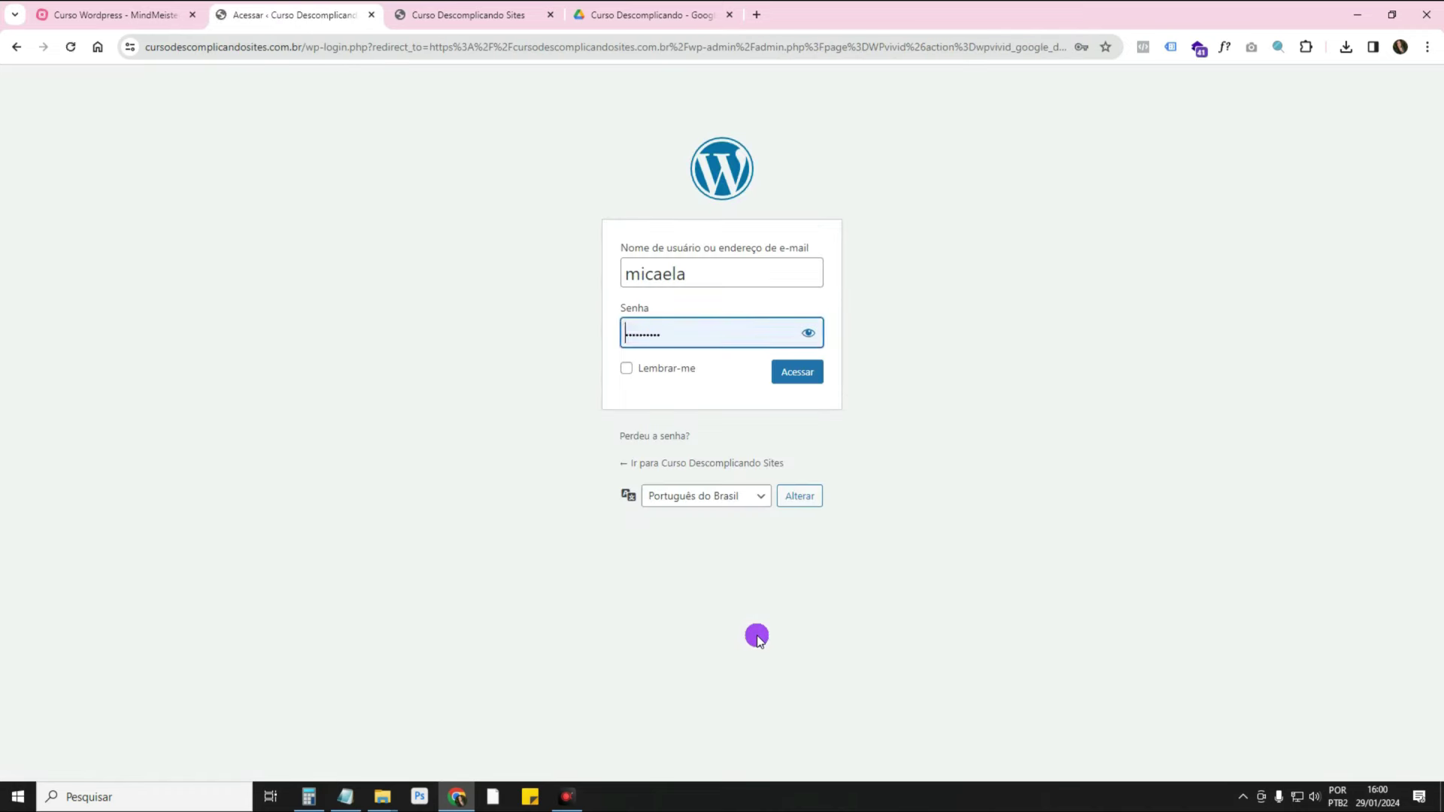
pyautogui.click(799, 374)
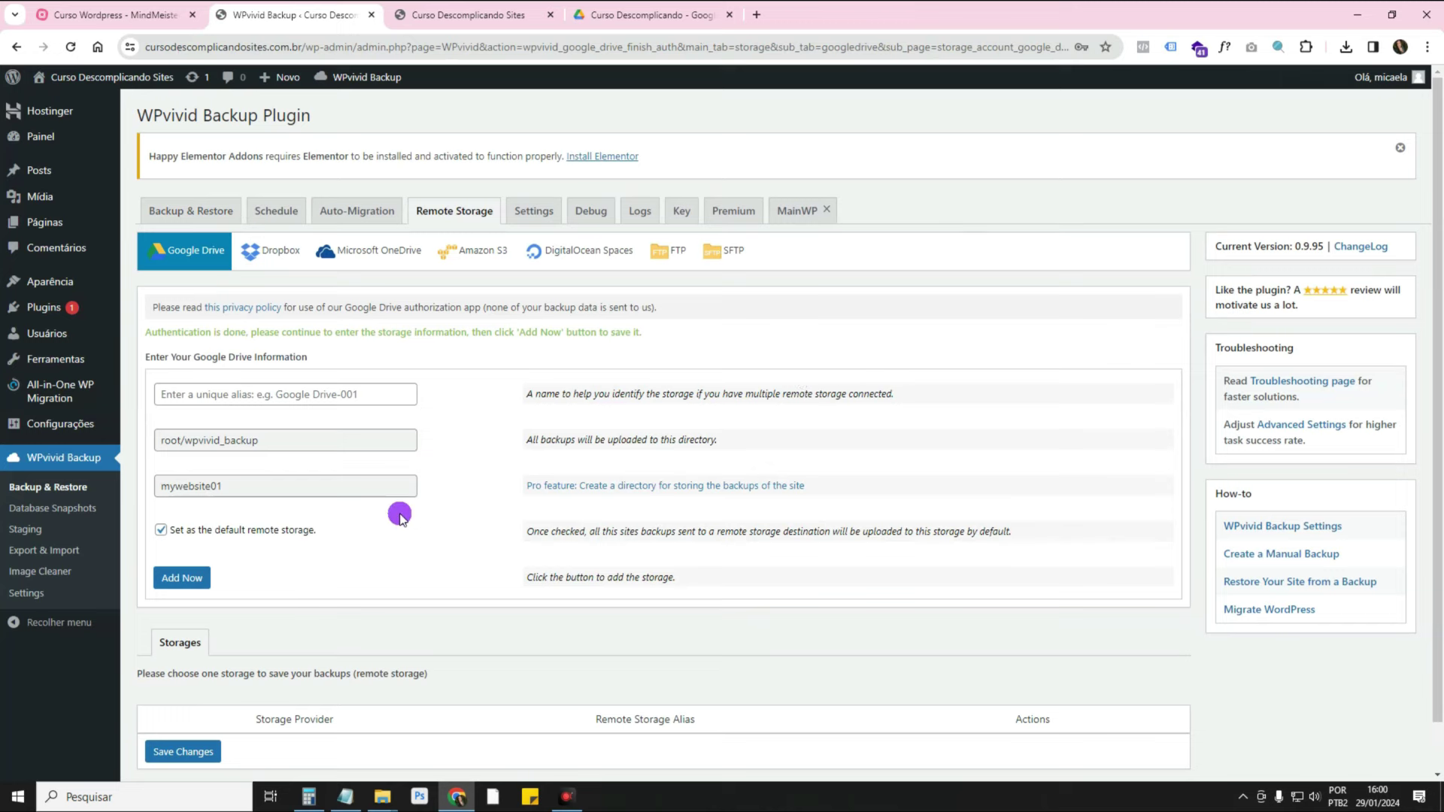
# Translate the page into Portuguese and add the Google Drive storage with the alias cursodescom, saving it as default remote storage.
pyautogui.rightClick(667, 647)
pyautogui.click(410, 532)
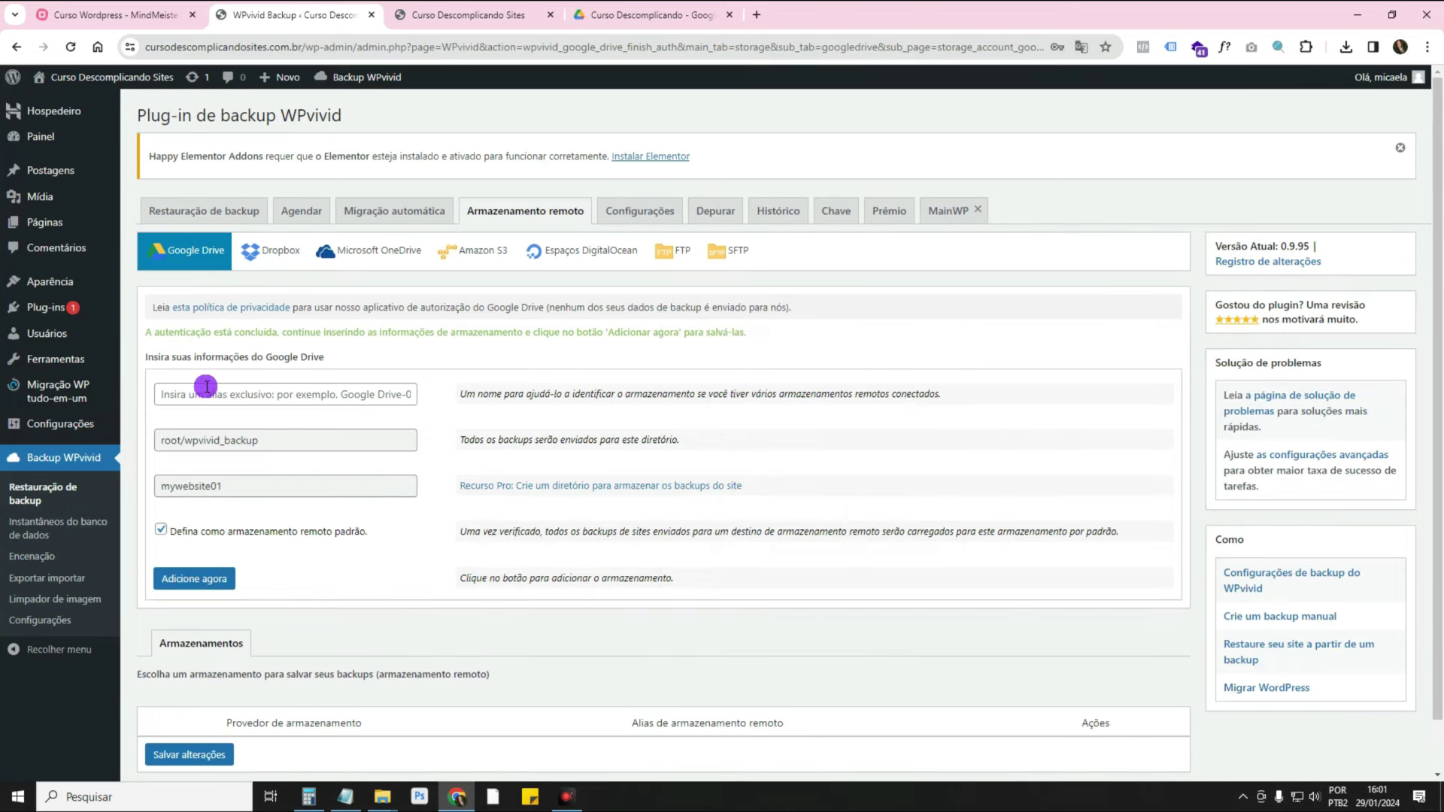
pyautogui.click(207, 386)
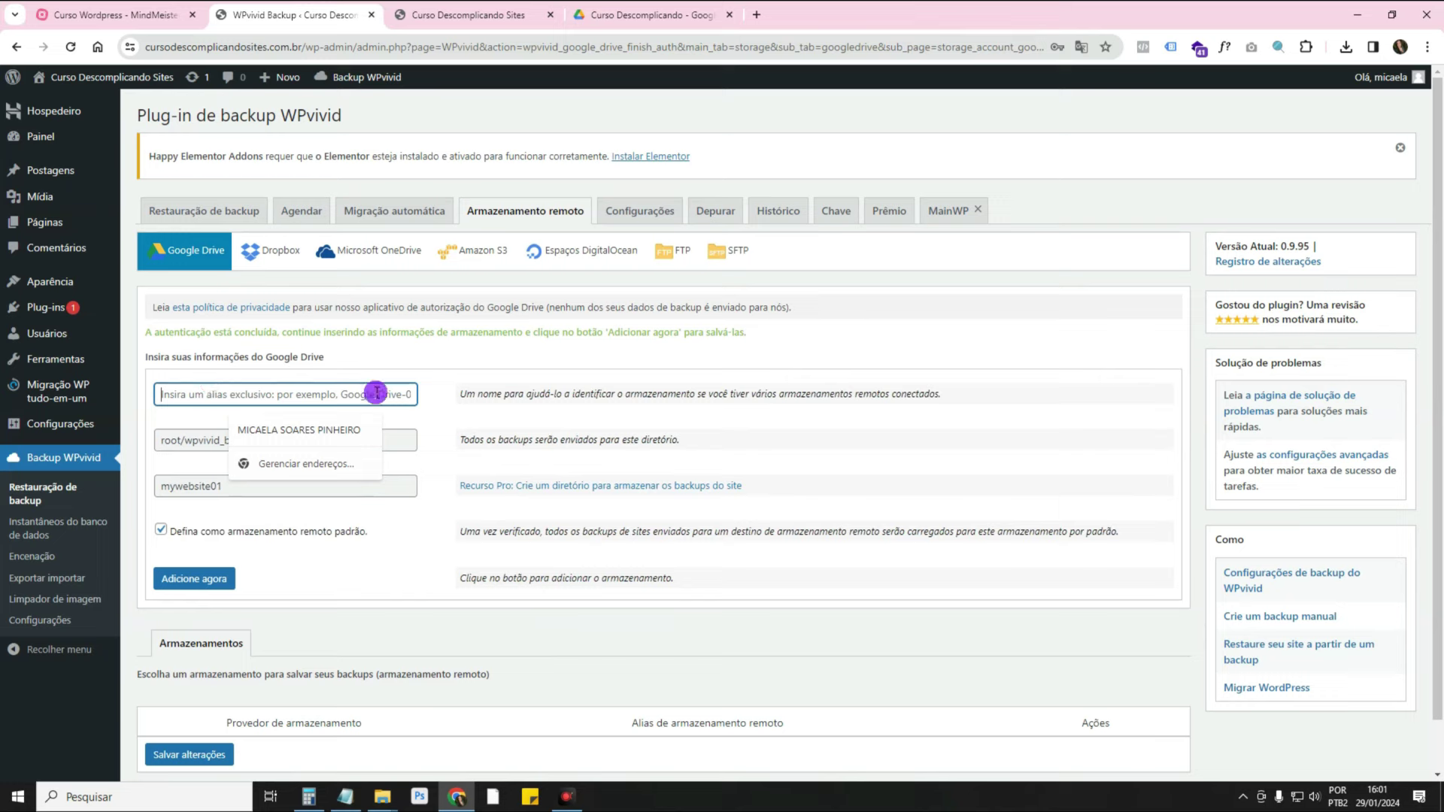
pyautogui.write('curs')
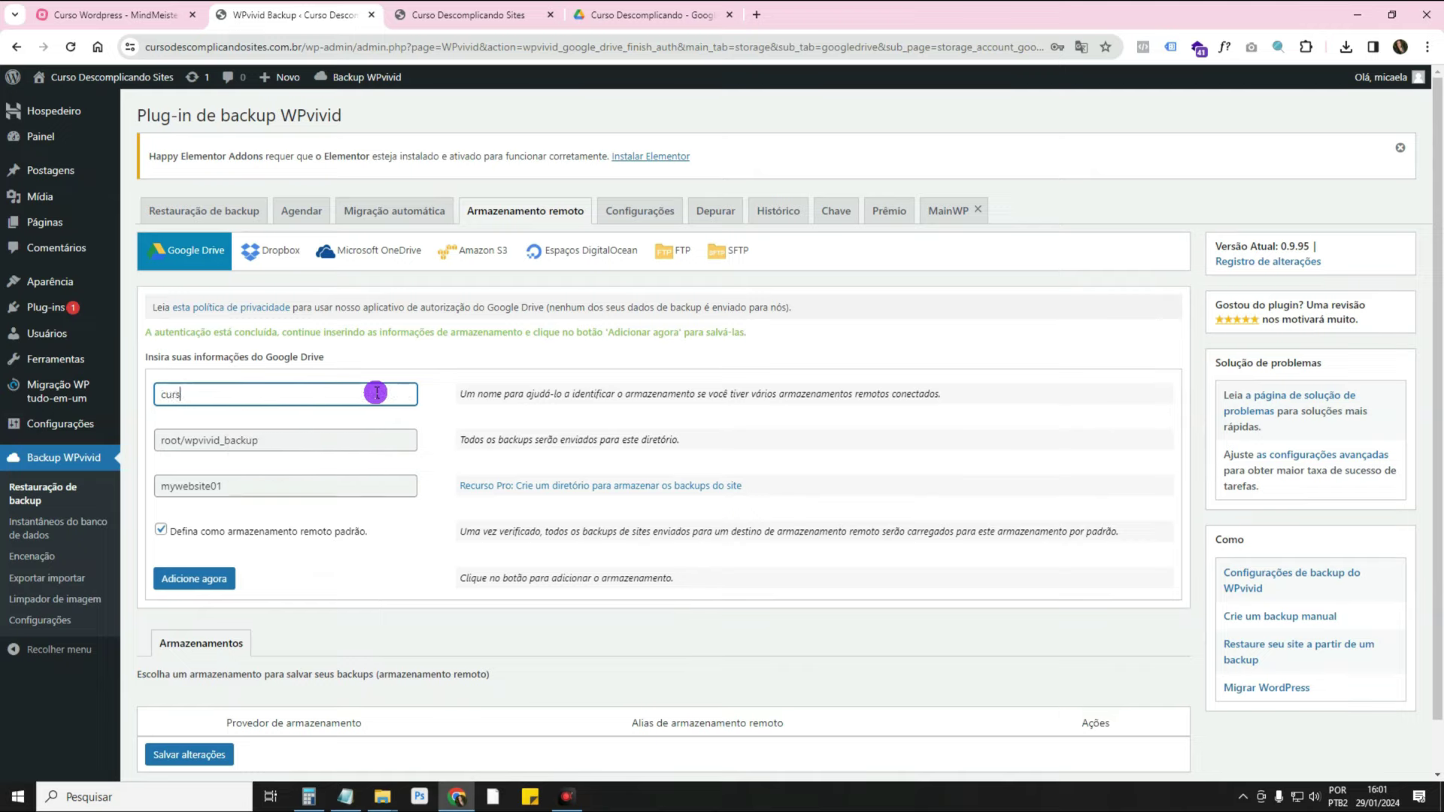
pyautogui.write('odescom')
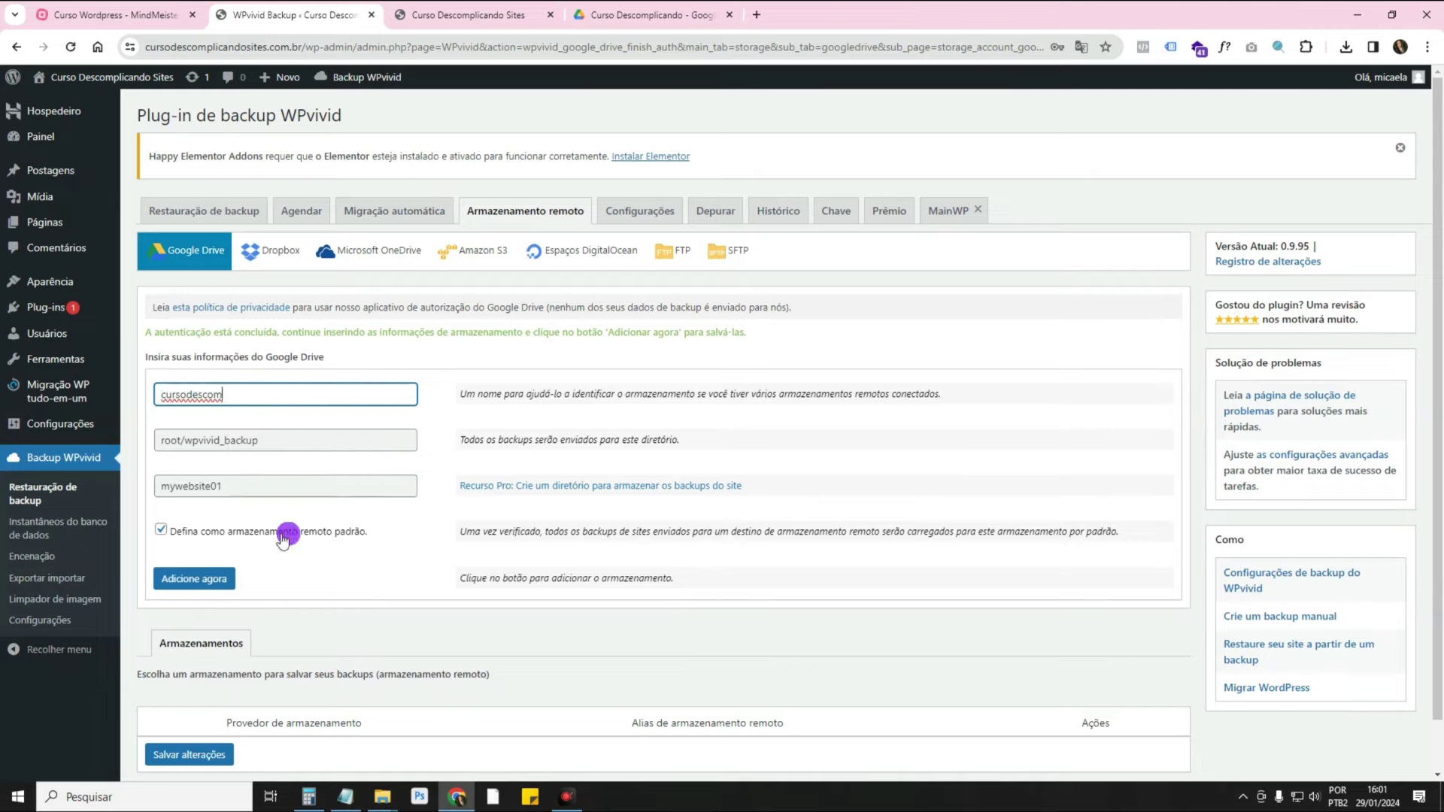
pyautogui.click(185, 579)
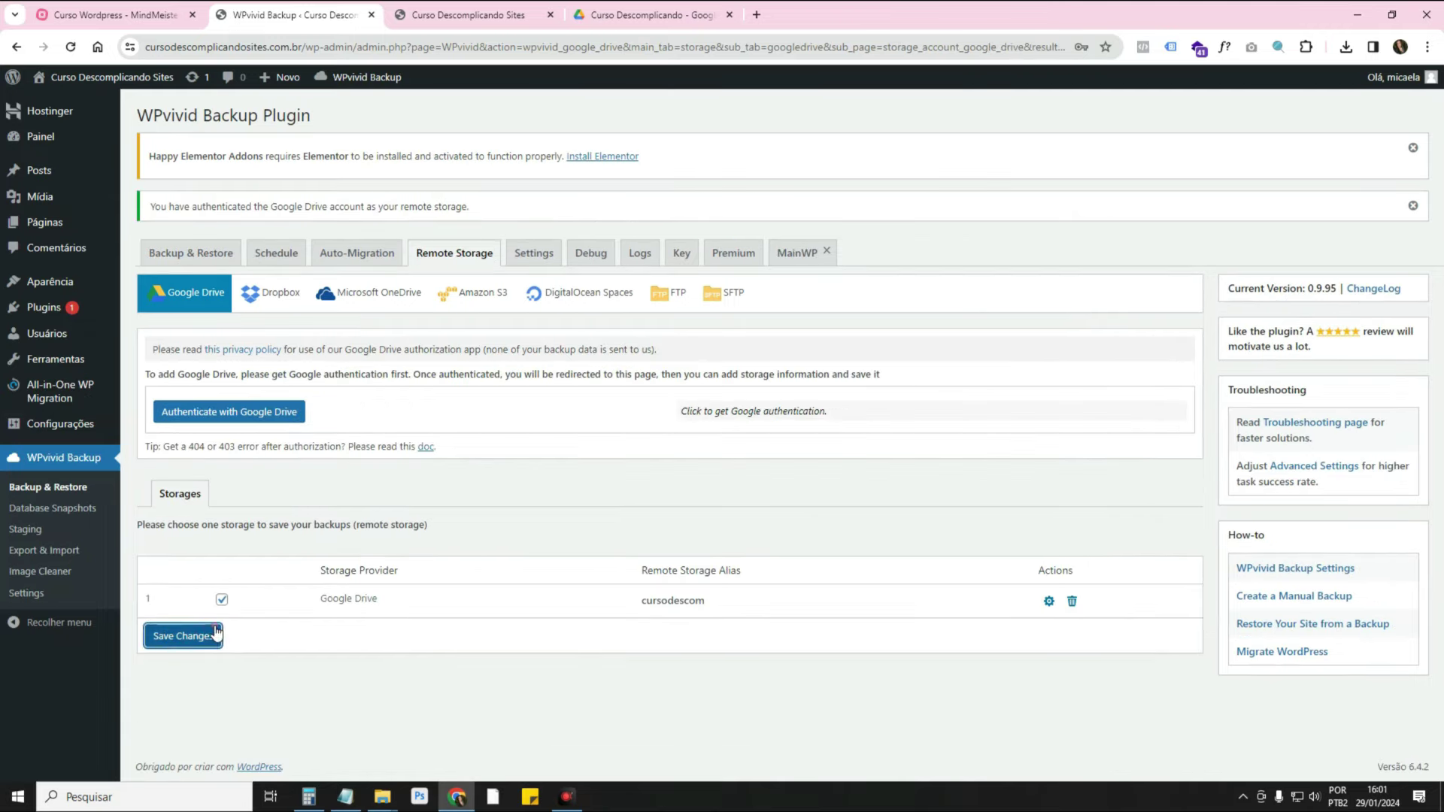
pyautogui.click(188, 636)
# Return to the WPvivid manual backup options and choose sending the backup to the Google Drive remote storage.
pyautogui.click(193, 299)
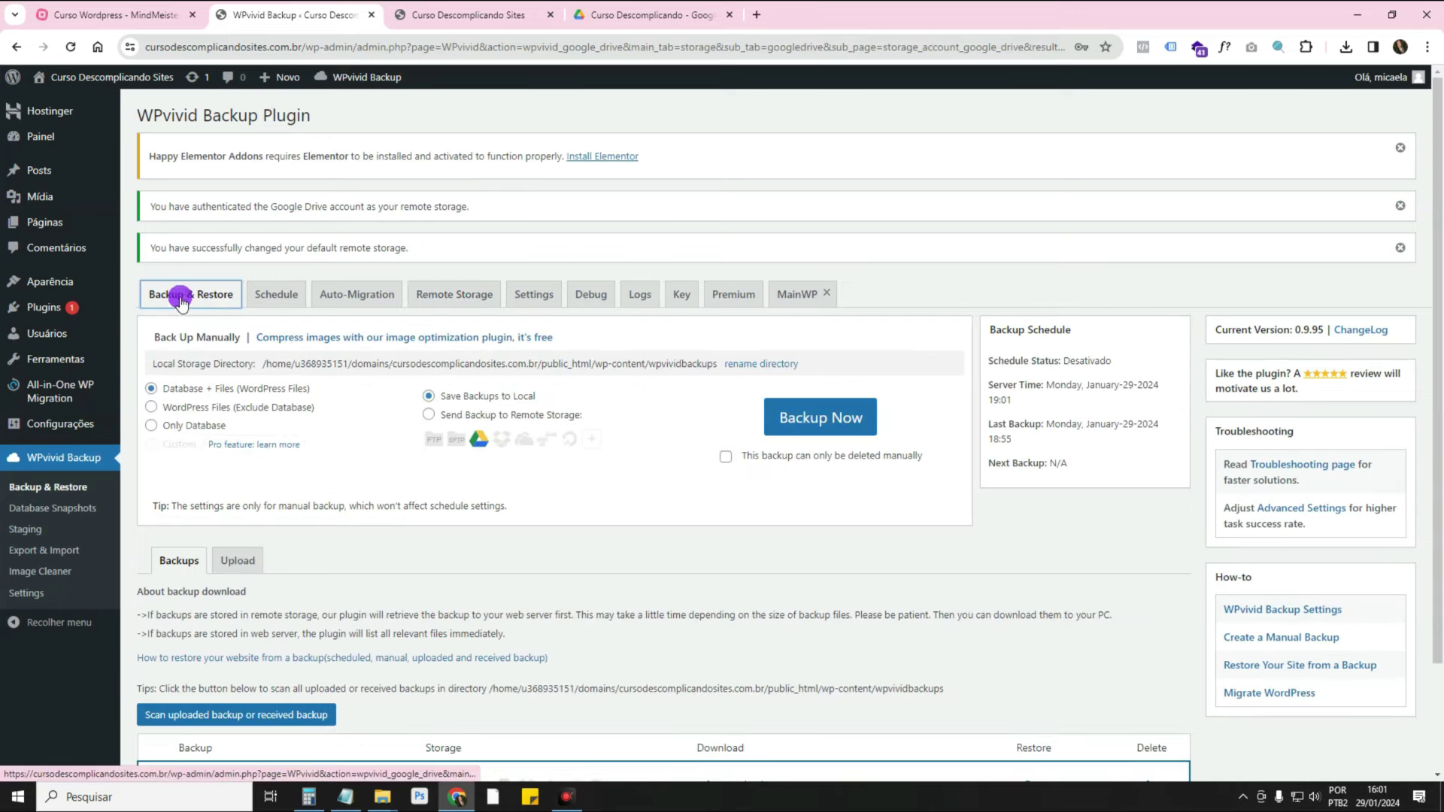
pyautogui.click(66, 459)
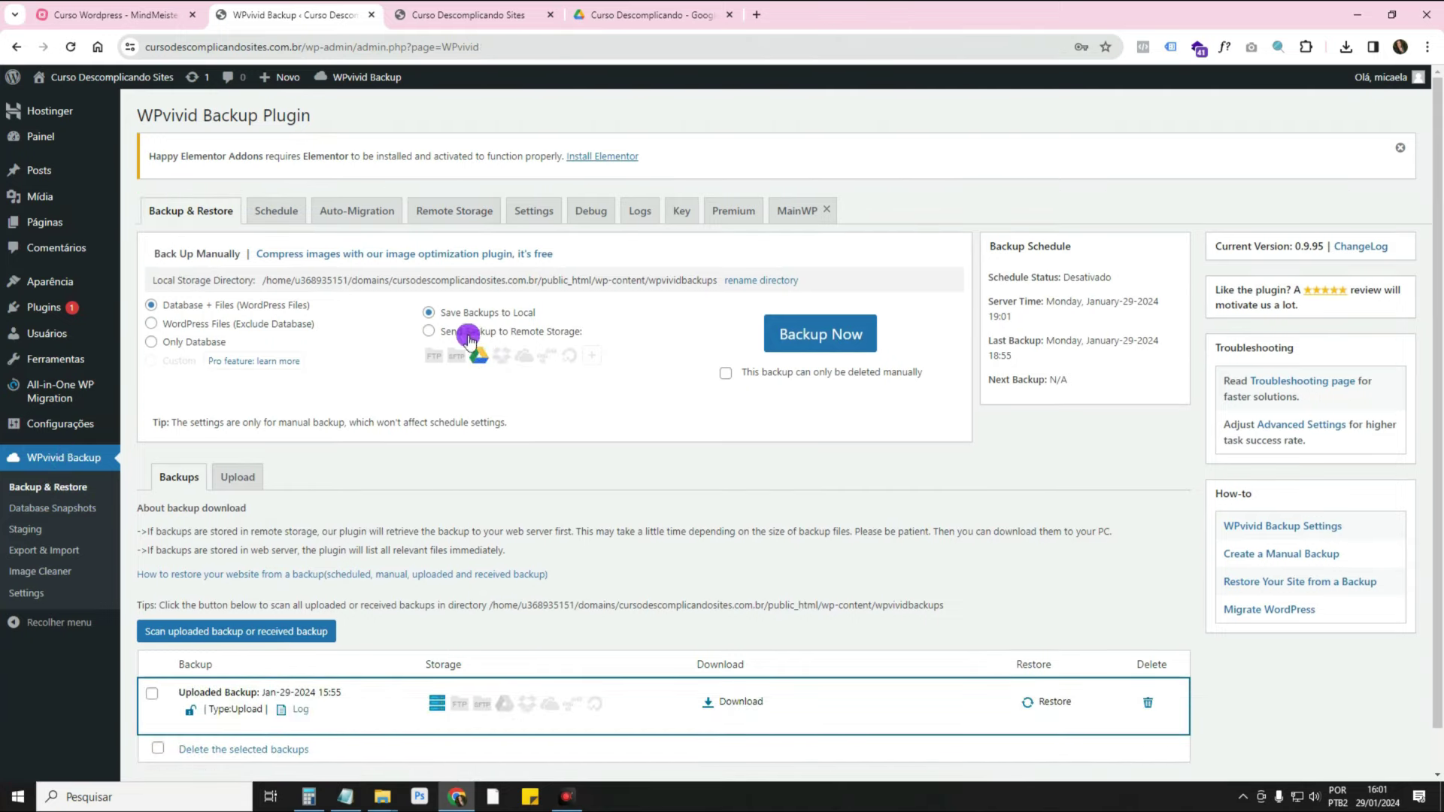
pyautogui.click(479, 358)
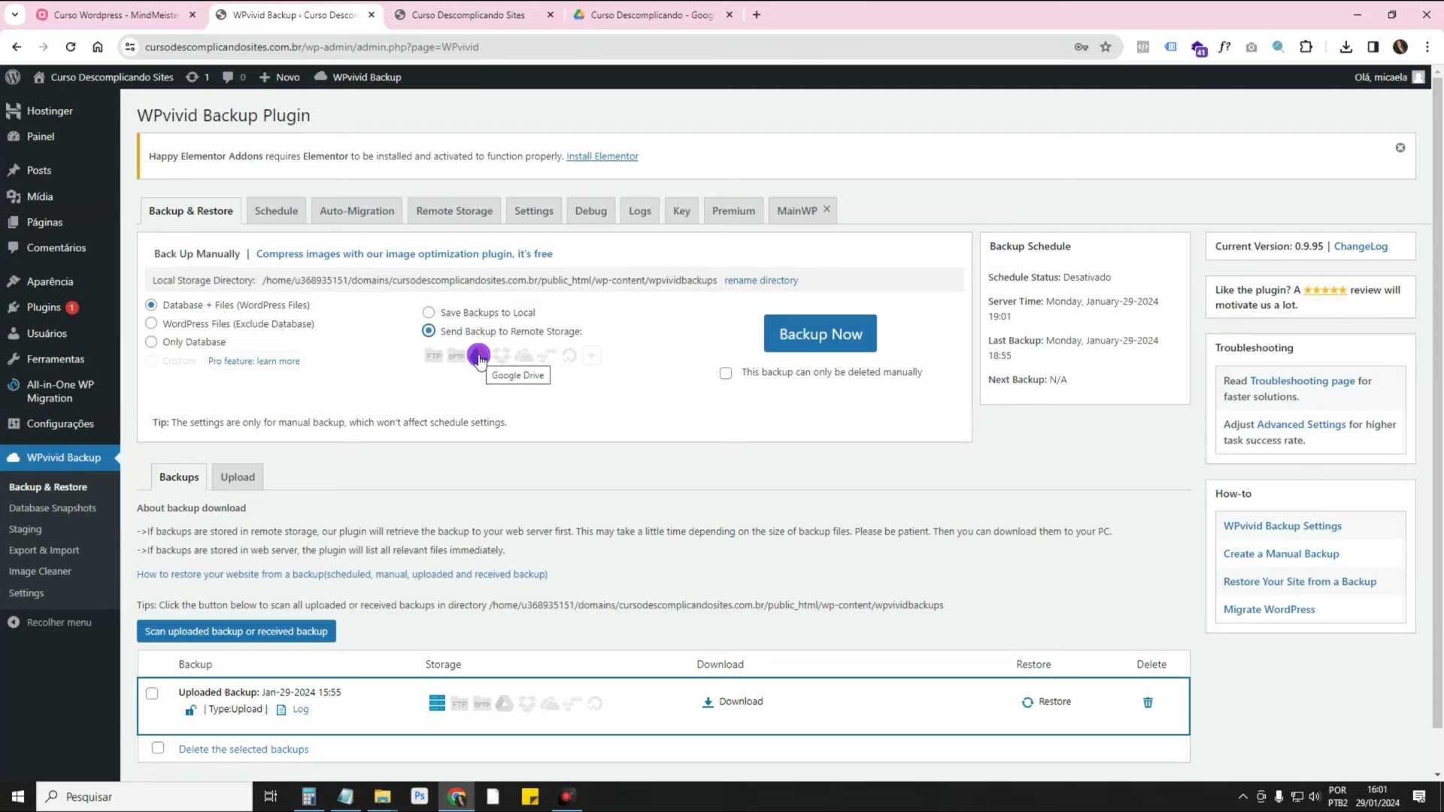
pyautogui.scroll(-1, 723, 500)
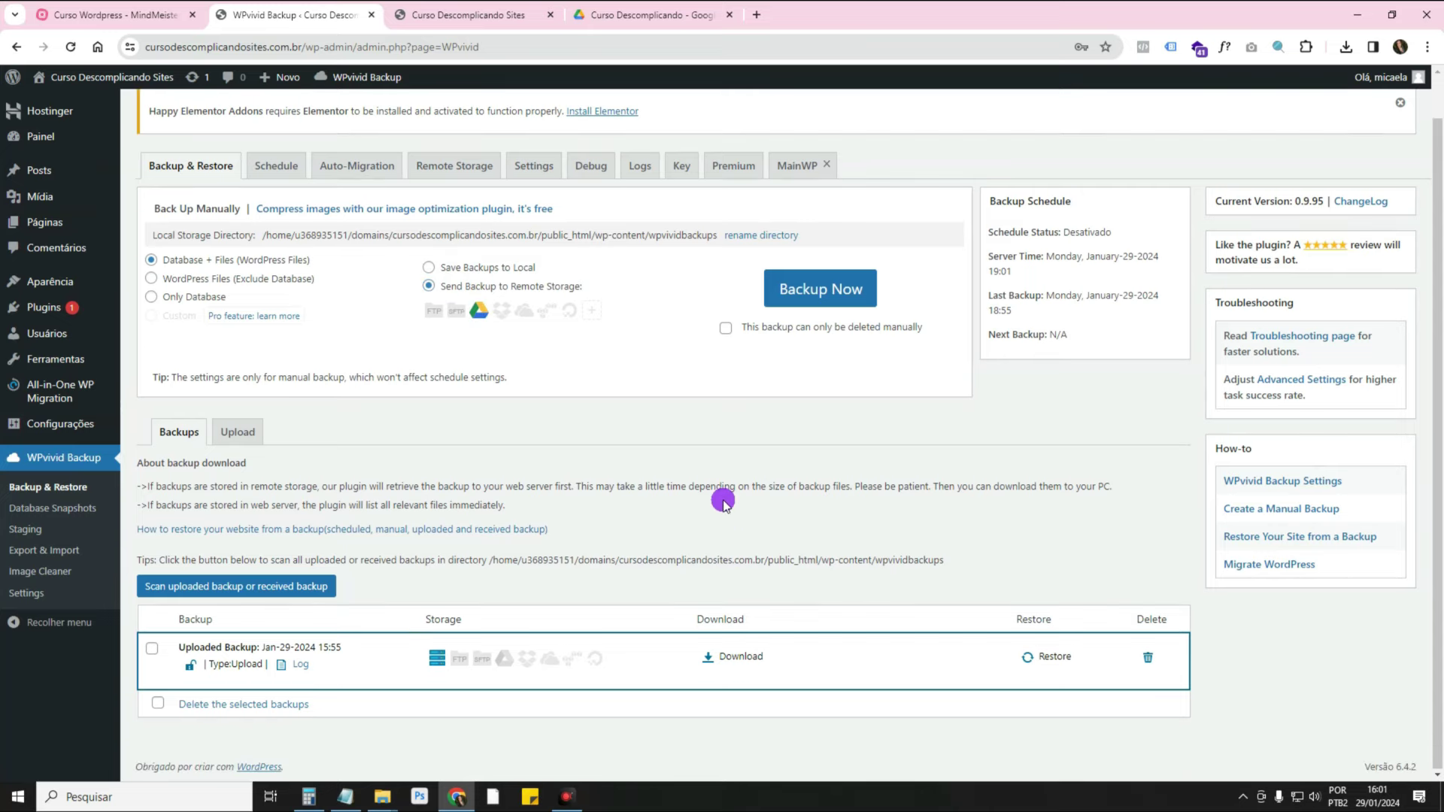
pyautogui.scroll(1, 722, 499)
pyautogui.click(431, 331)
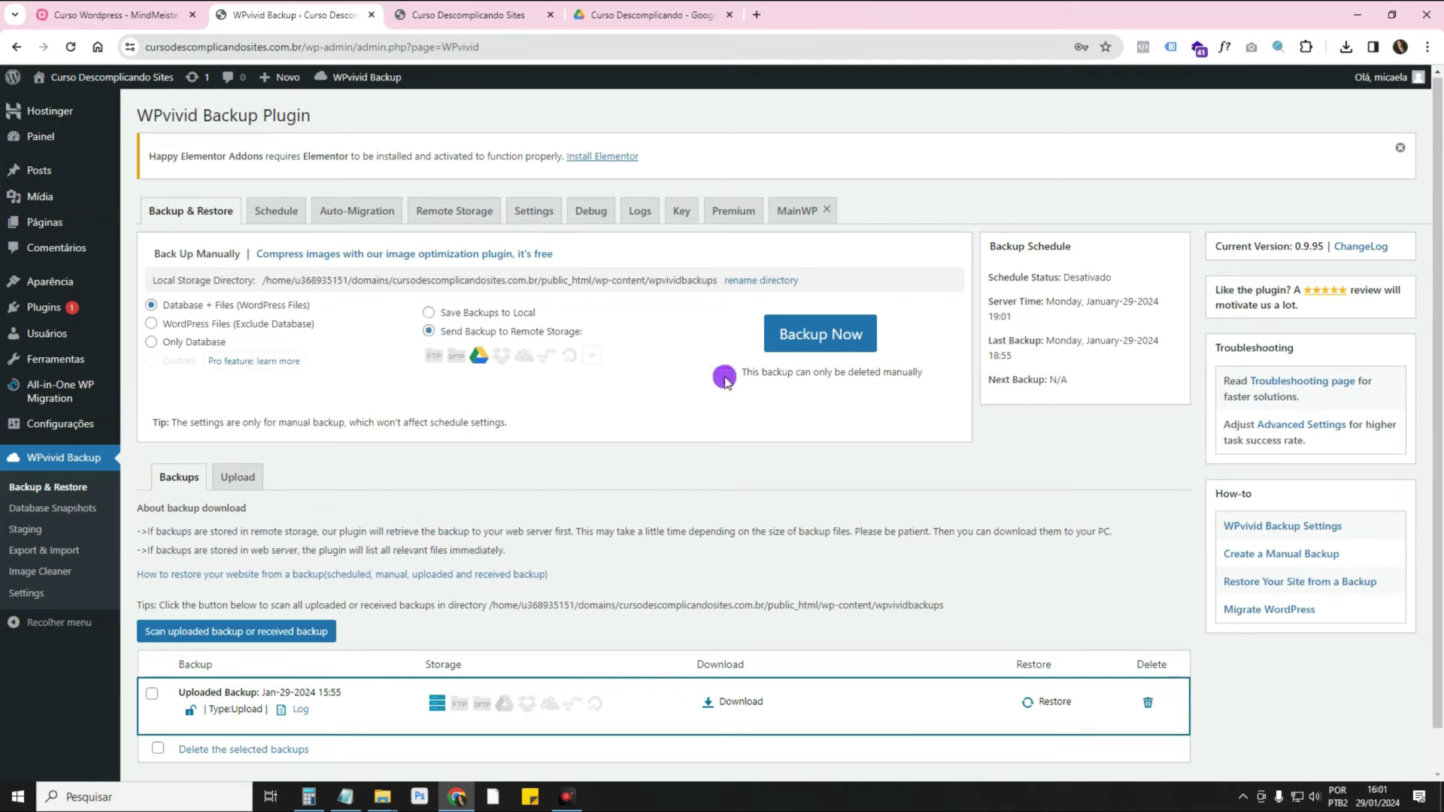
pyautogui.scroll(-1, 735, 387)
pyautogui.scroll(1, 735, 386)
# Open the WPvivid general settings and translate the page into Portuguese.
pyautogui.click(534, 210)
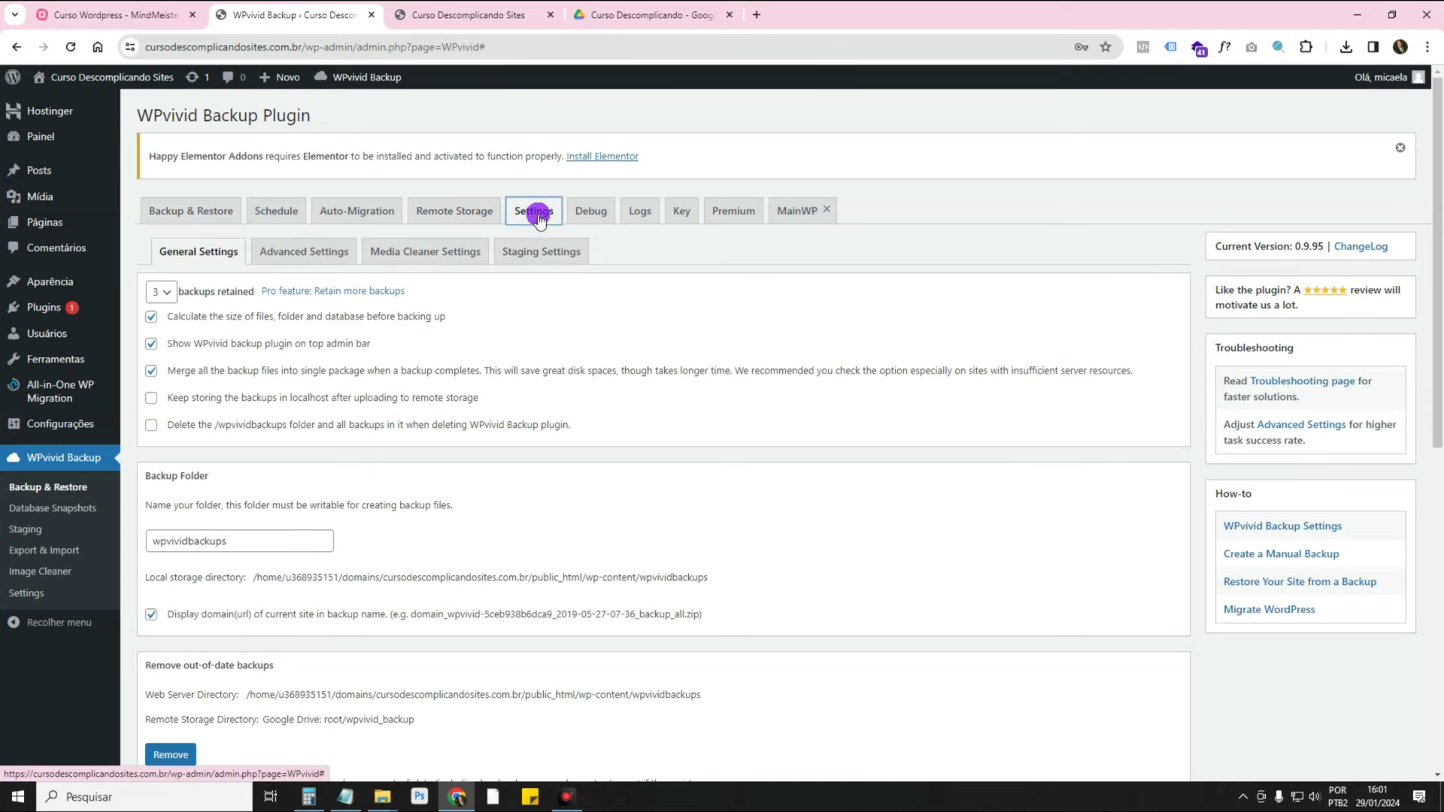
pyautogui.rightClick(693, 287)
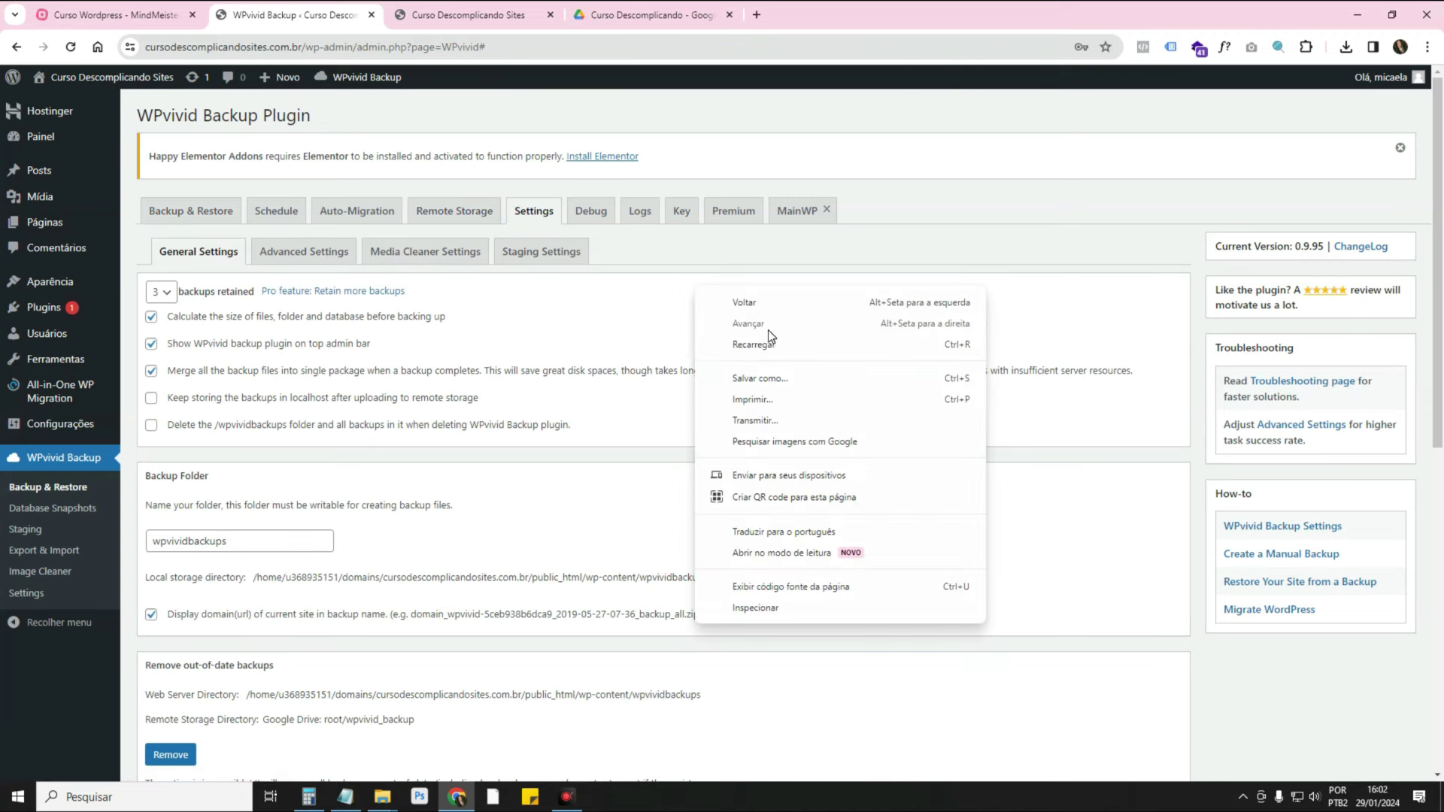
pyautogui.click(784, 532)
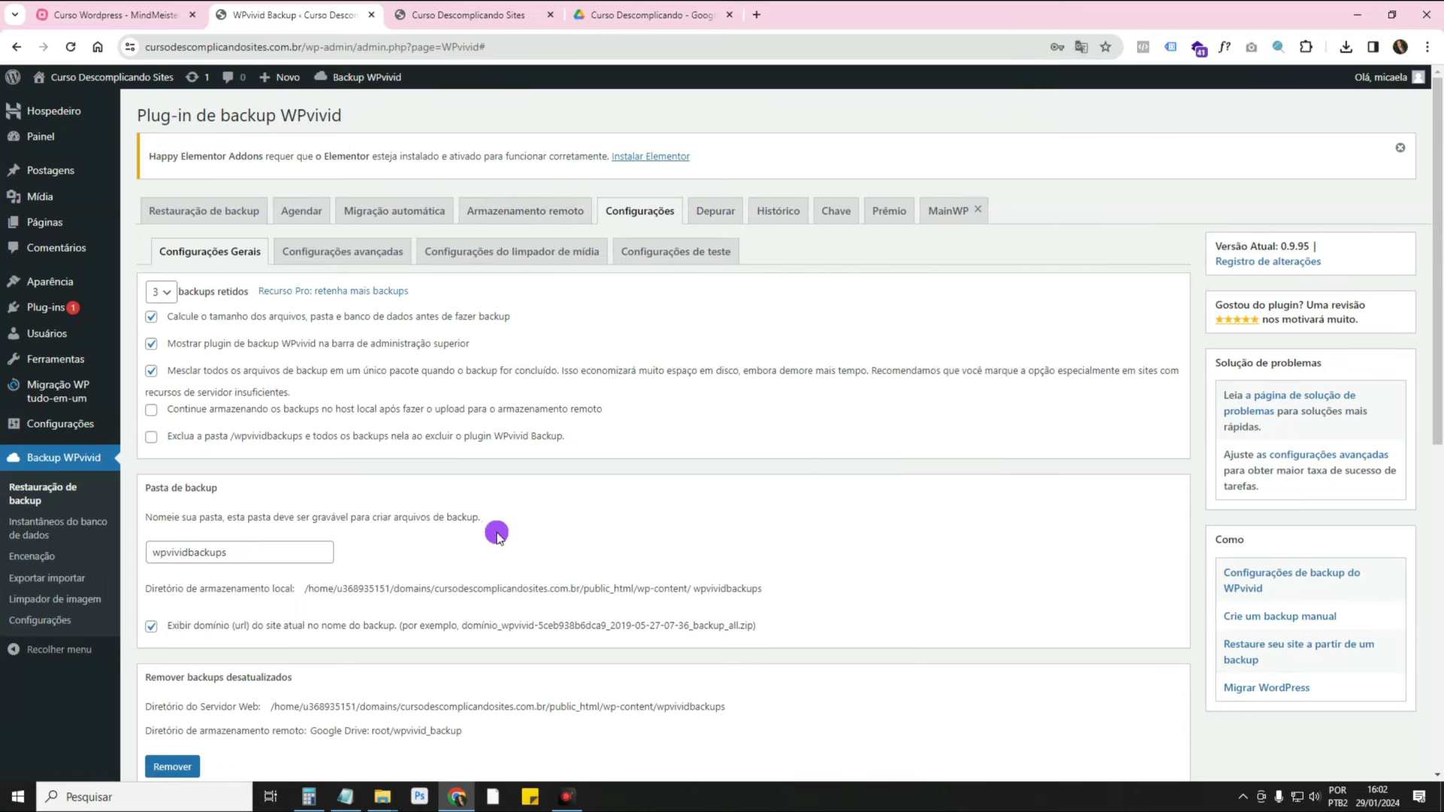
# Examine the available choices for the number of backups retained, keeping 3 selected.
pyautogui.click(169, 295)
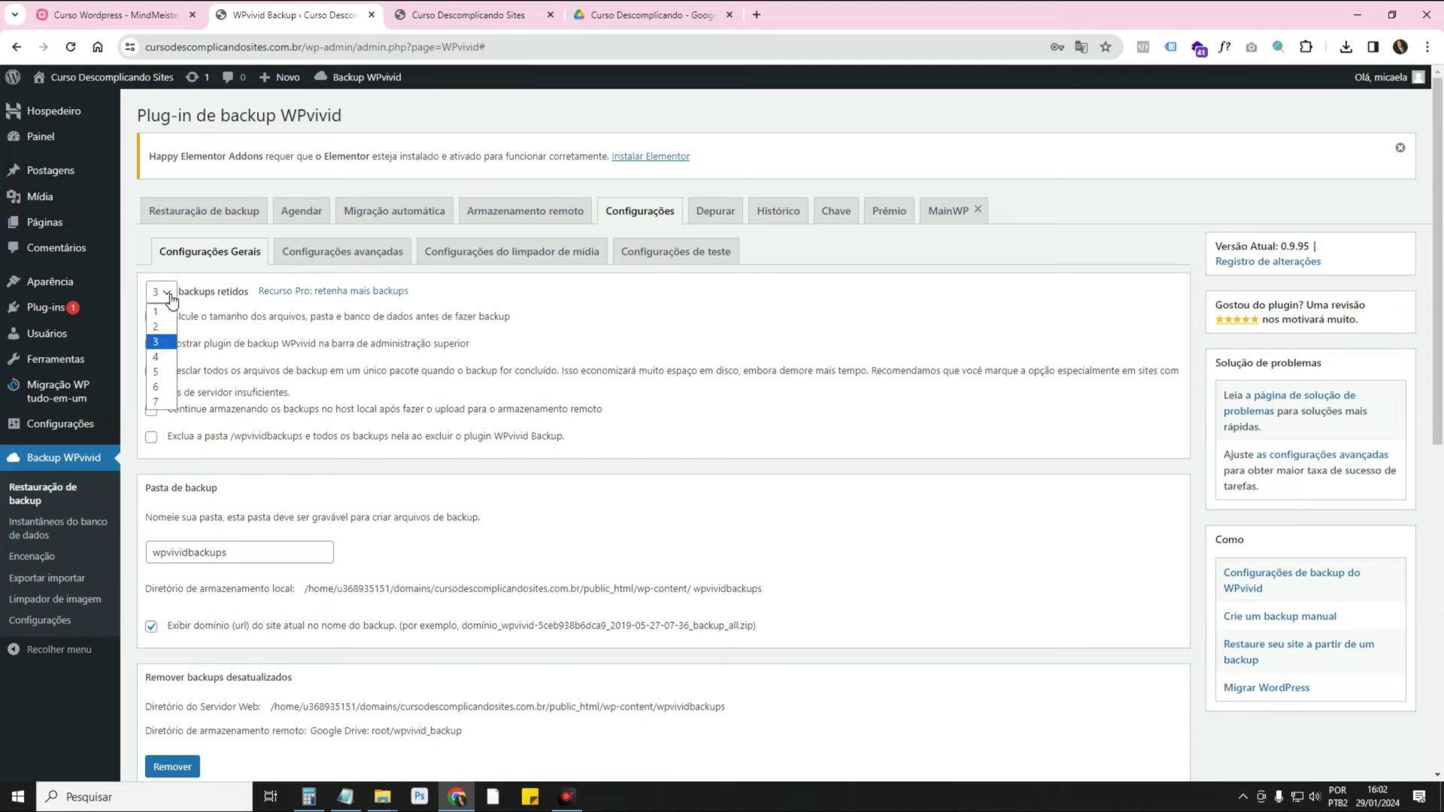
pyautogui.click(172, 297)
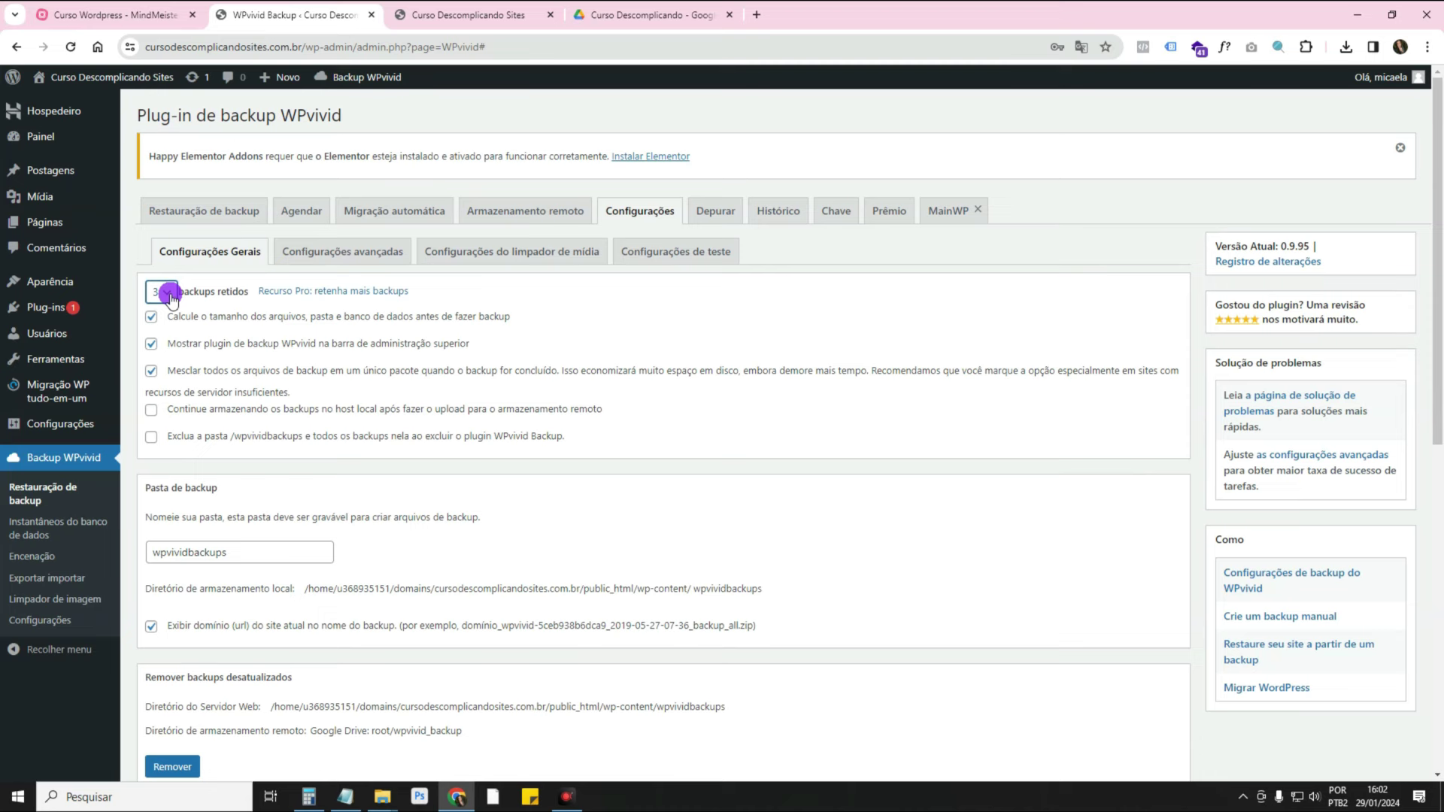
pyautogui.click(171, 298)
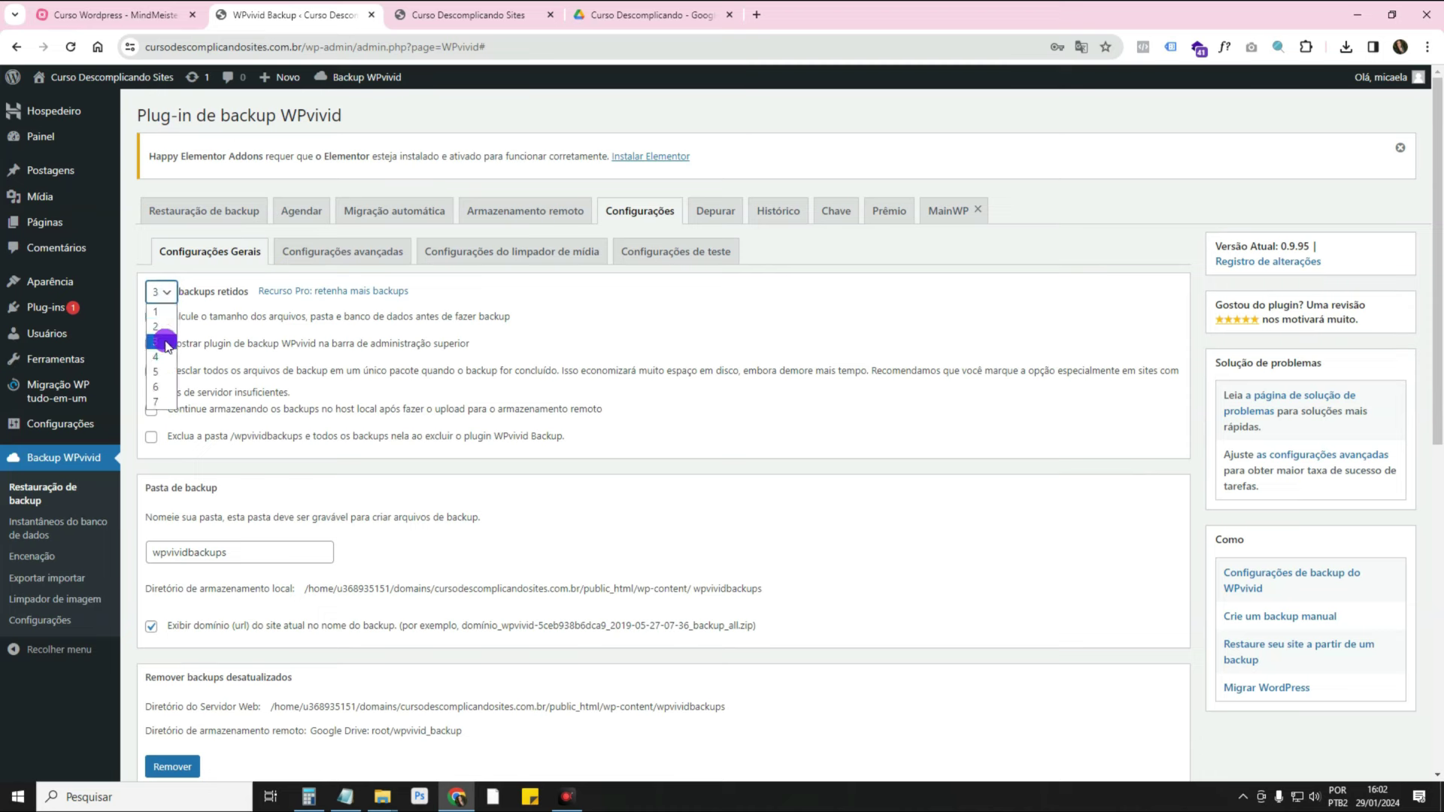
pyautogui.click(167, 343)
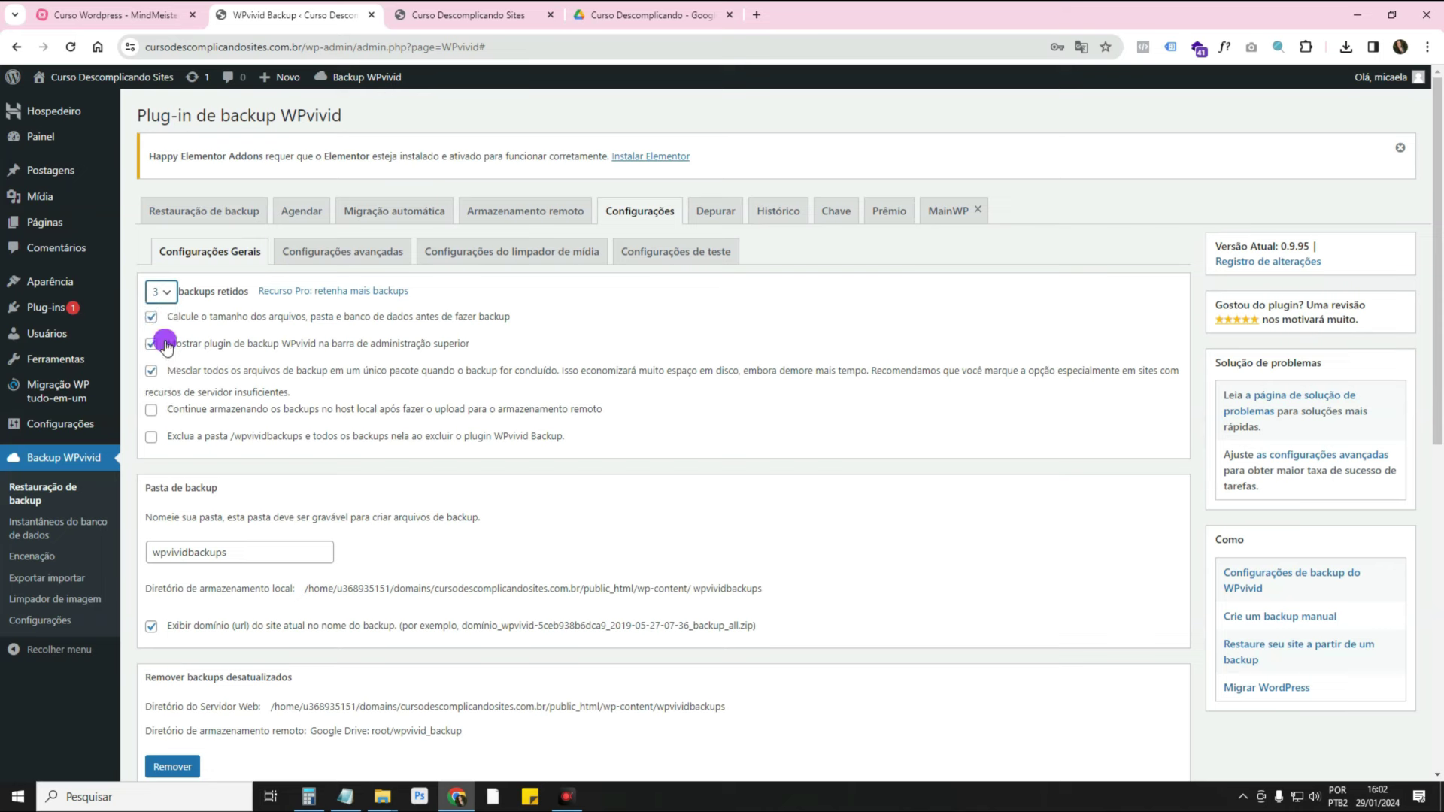
pyautogui.click(169, 295)
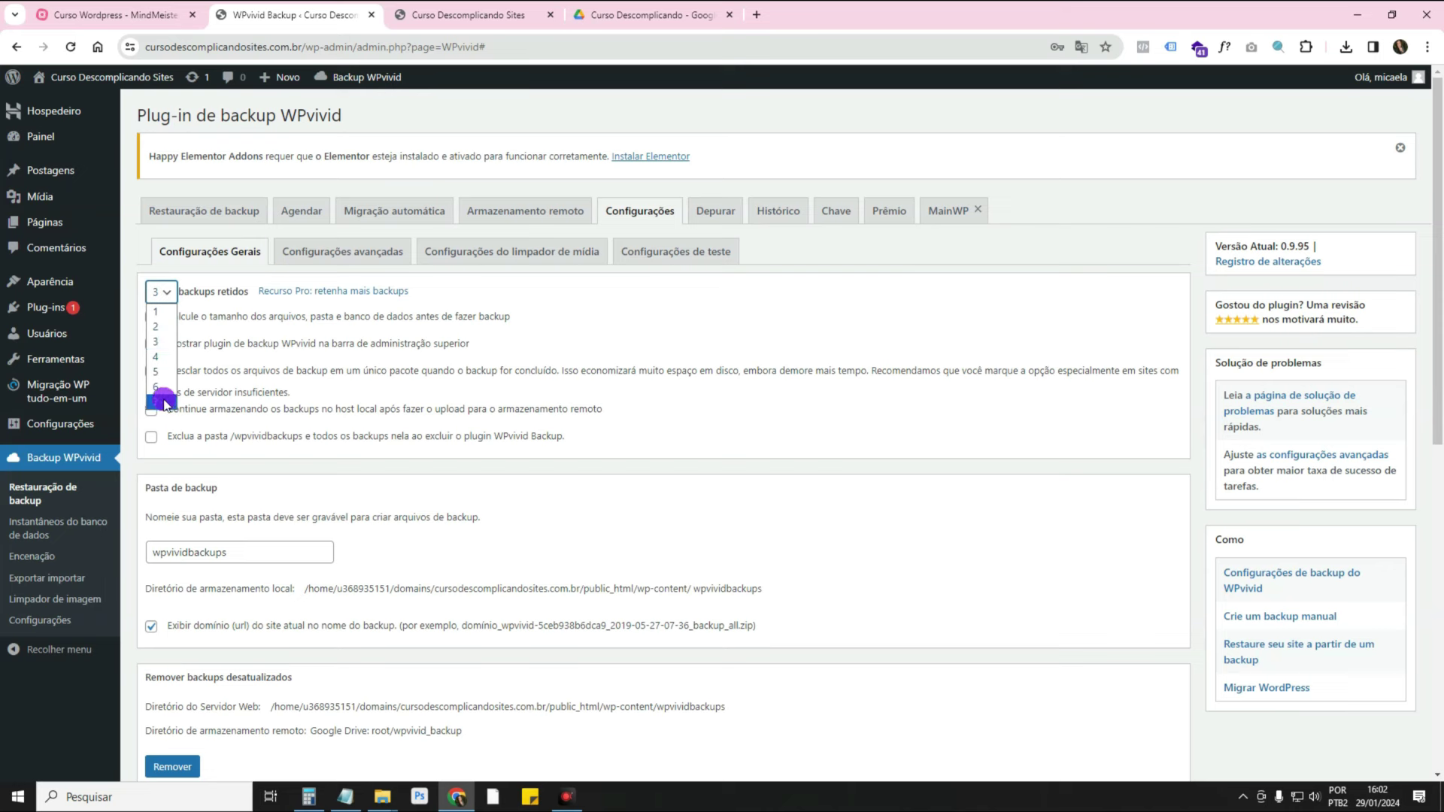
pyautogui.click(168, 299)
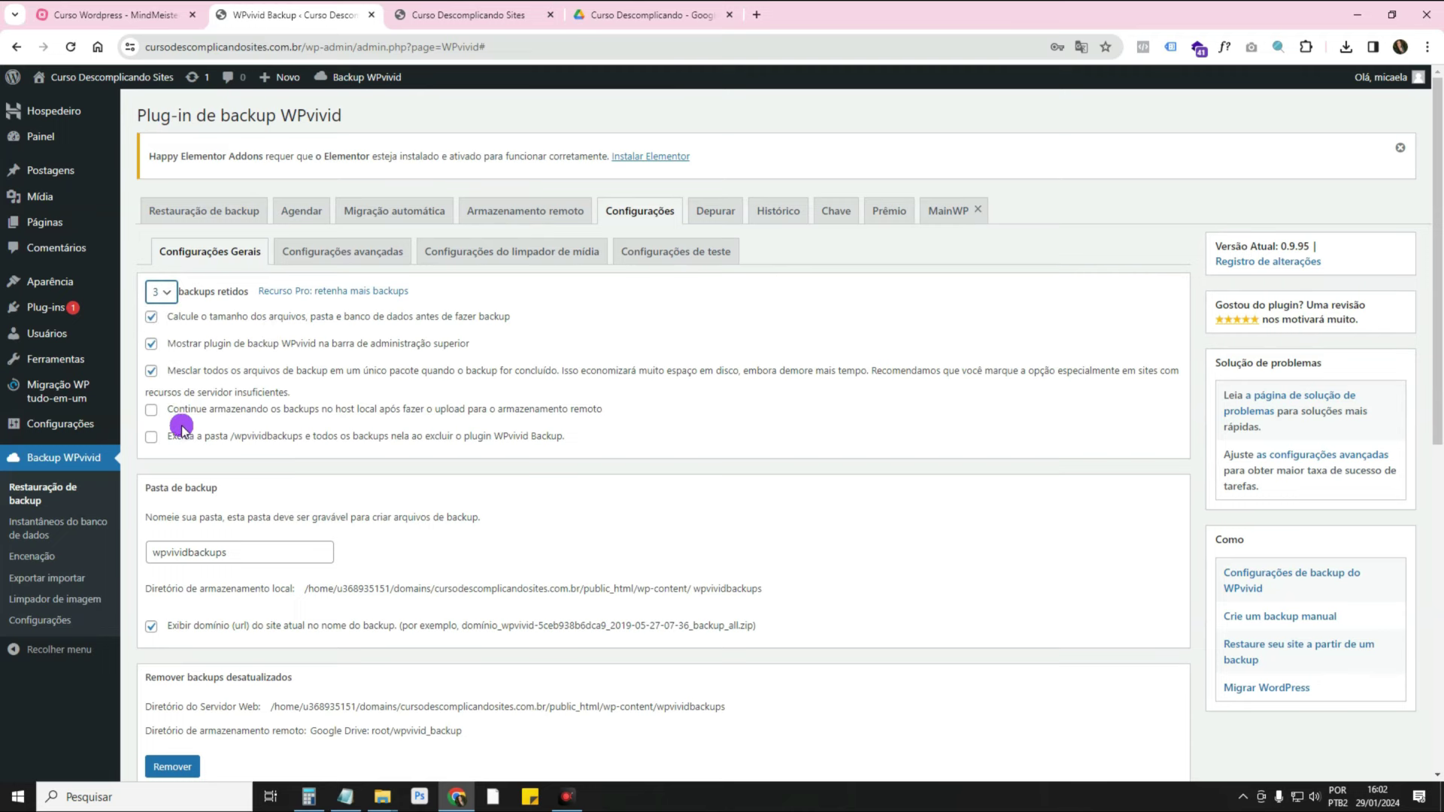
# Review the remaining general settings, including removal of out-of-date backups and disk space, and the advanced settings.
pyautogui.scroll(-3, 184, 406)
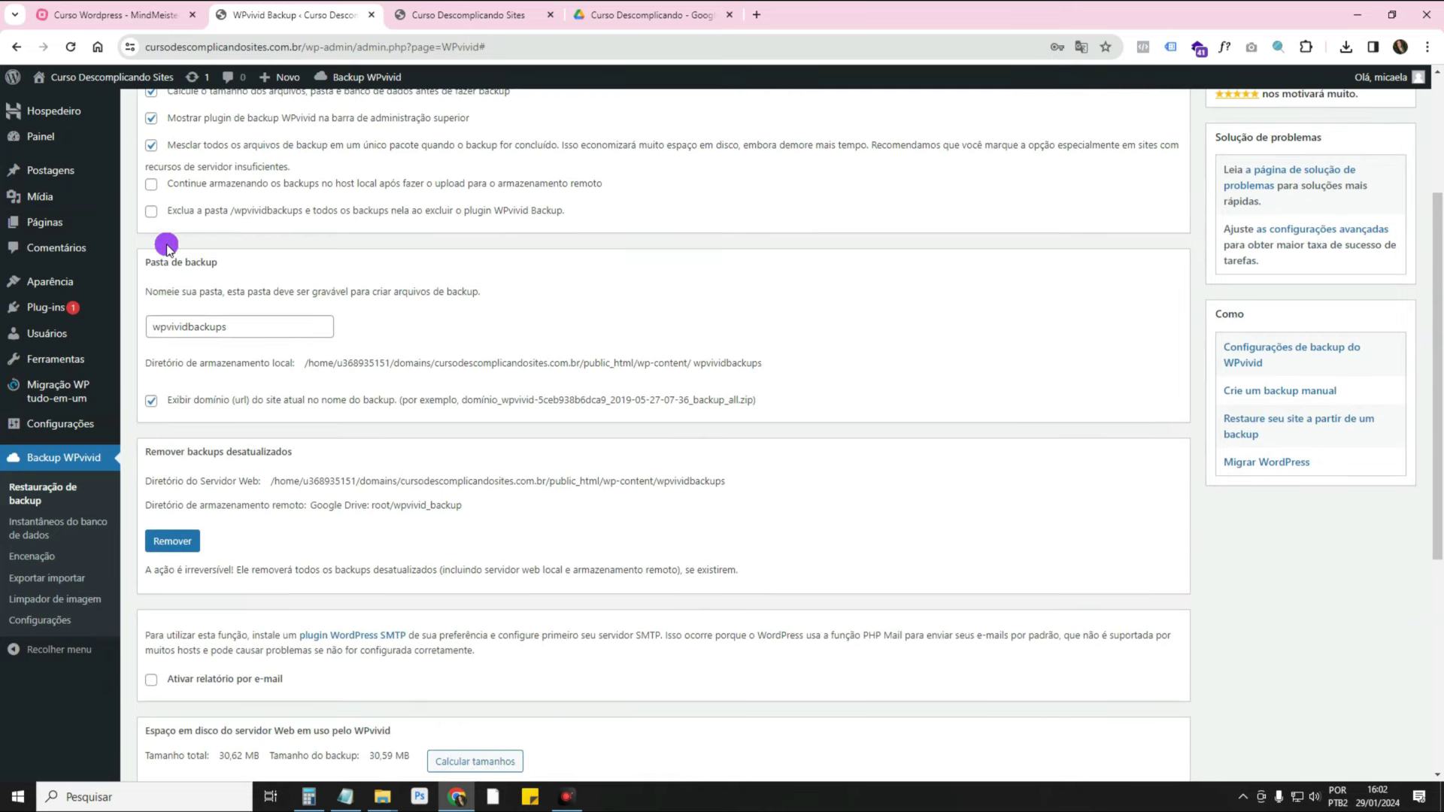
pyautogui.scroll(-2, 218, 469)
pyautogui.scroll(-3, 219, 470)
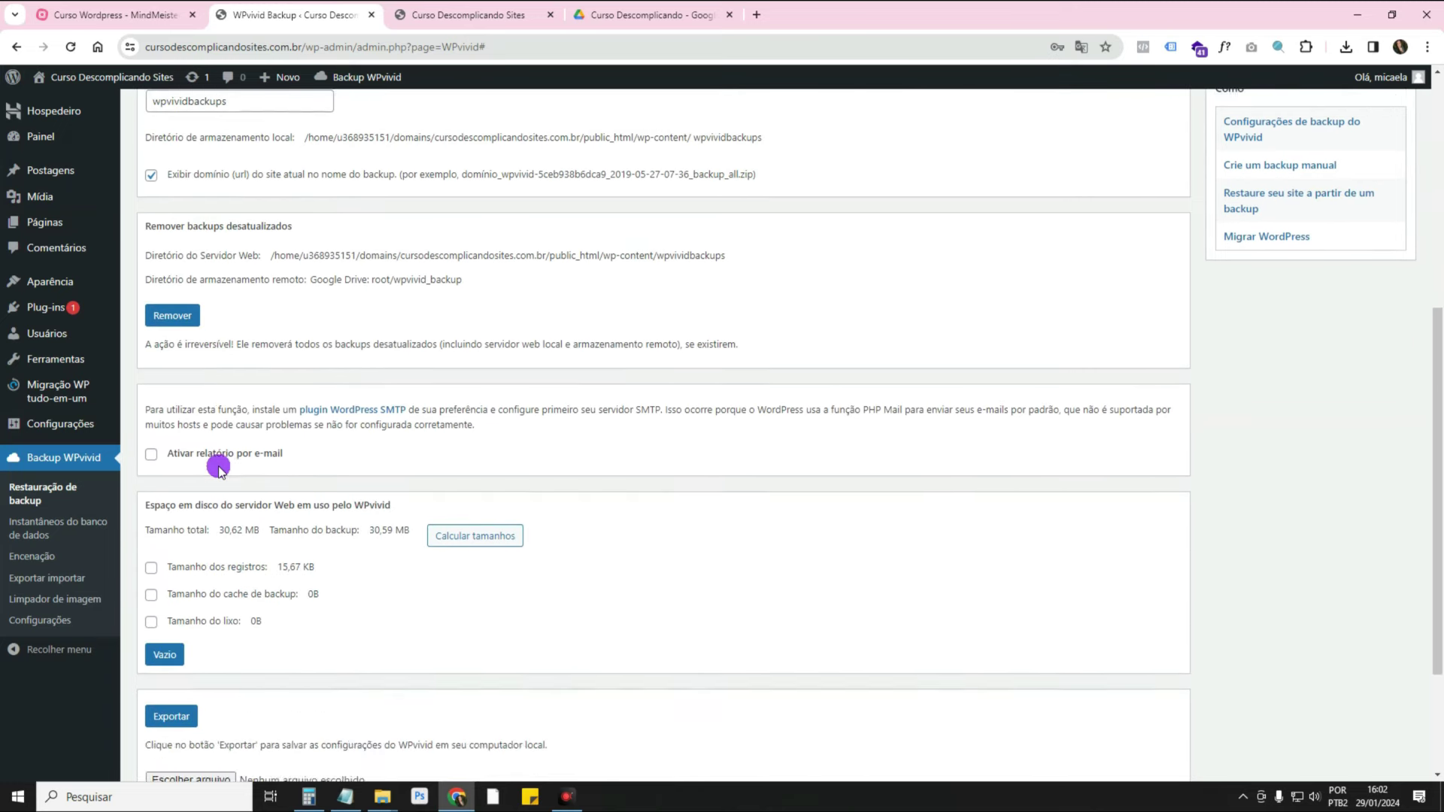
pyautogui.moveTo(155, 331); pyautogui.dragTo(399, 327)
pyautogui.click(308, 372)
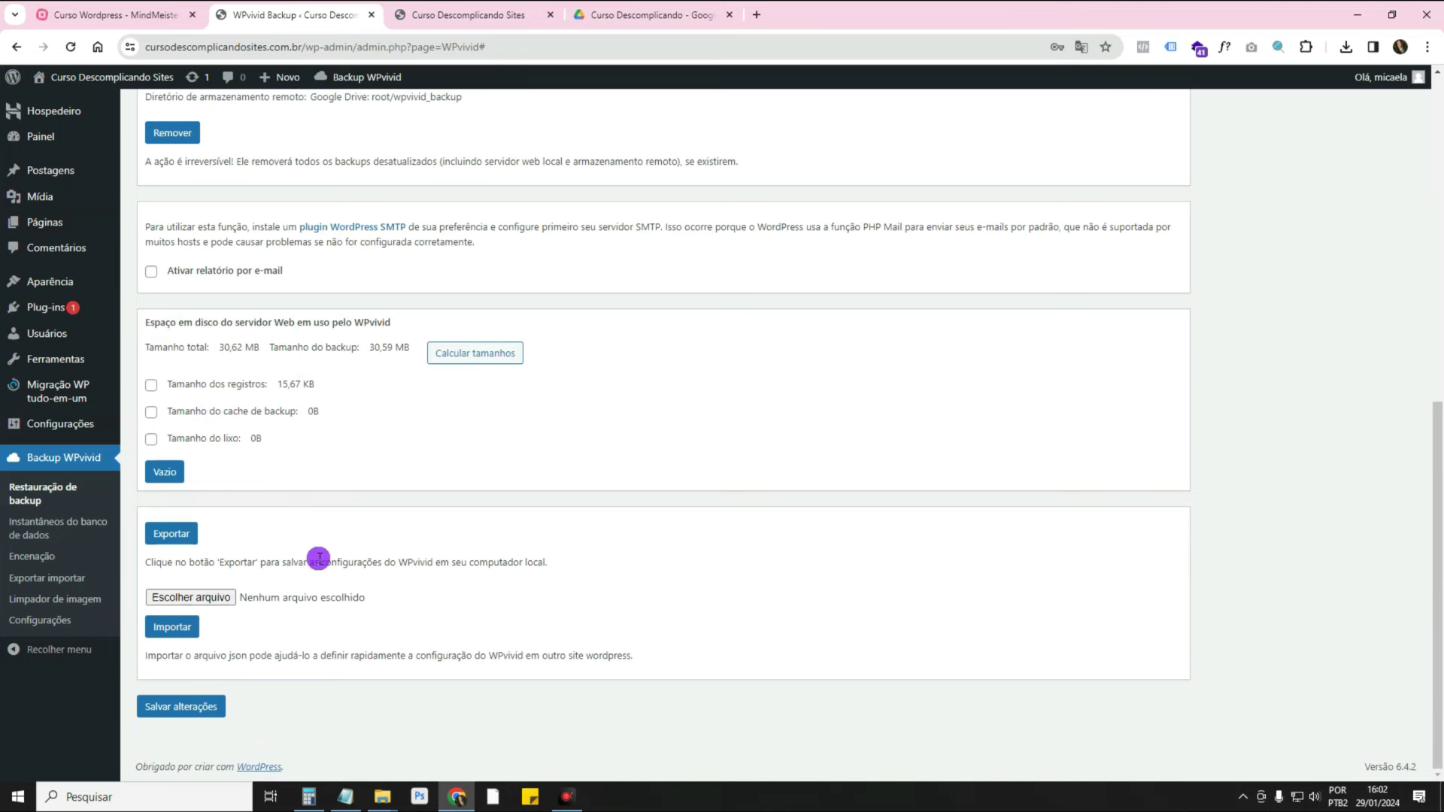
pyautogui.scroll(8, 319, 559)
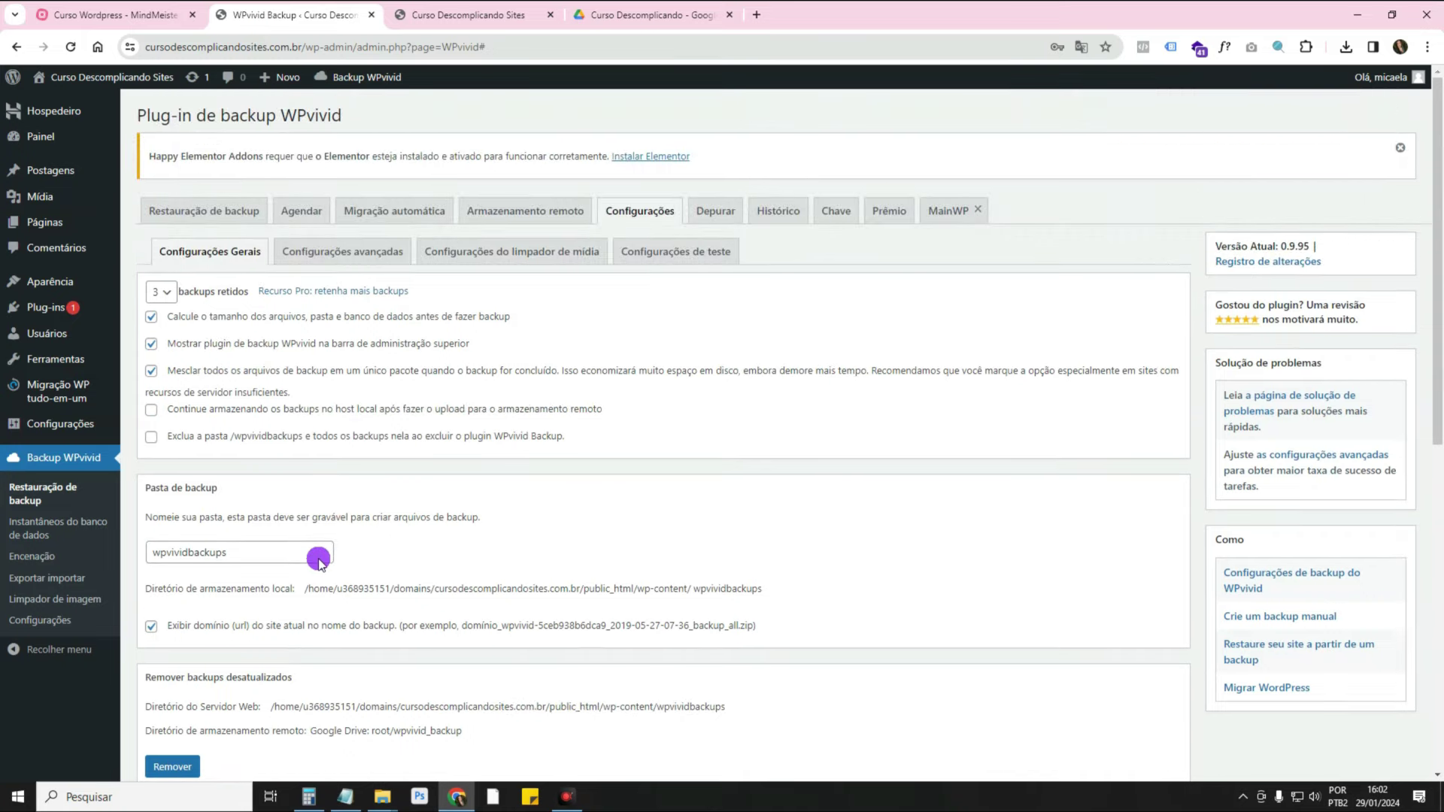
pyautogui.click(342, 252)
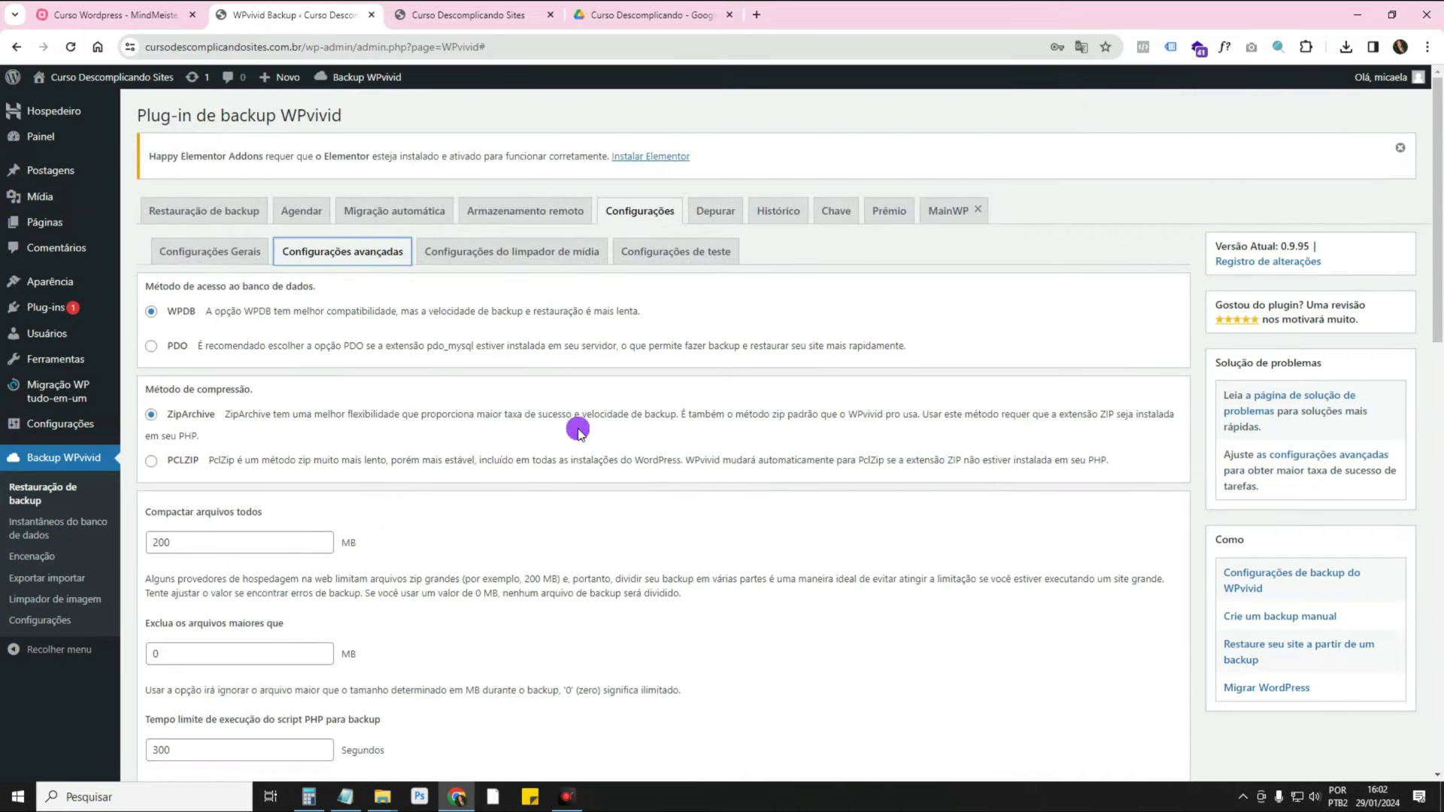
pyautogui.scroll(-6, 578, 430)
pyautogui.scroll(6, 574, 428)
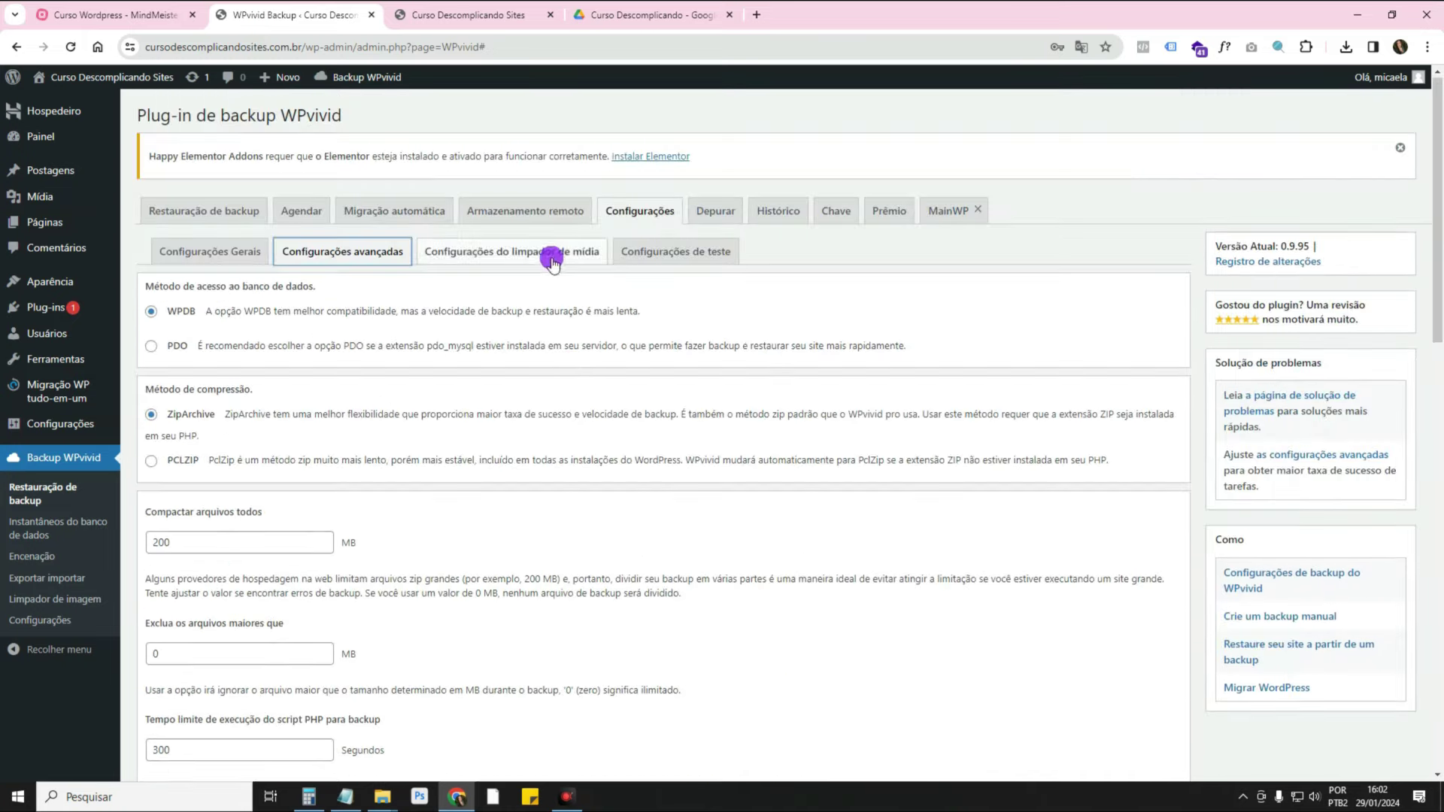
pyautogui.click(207, 251)
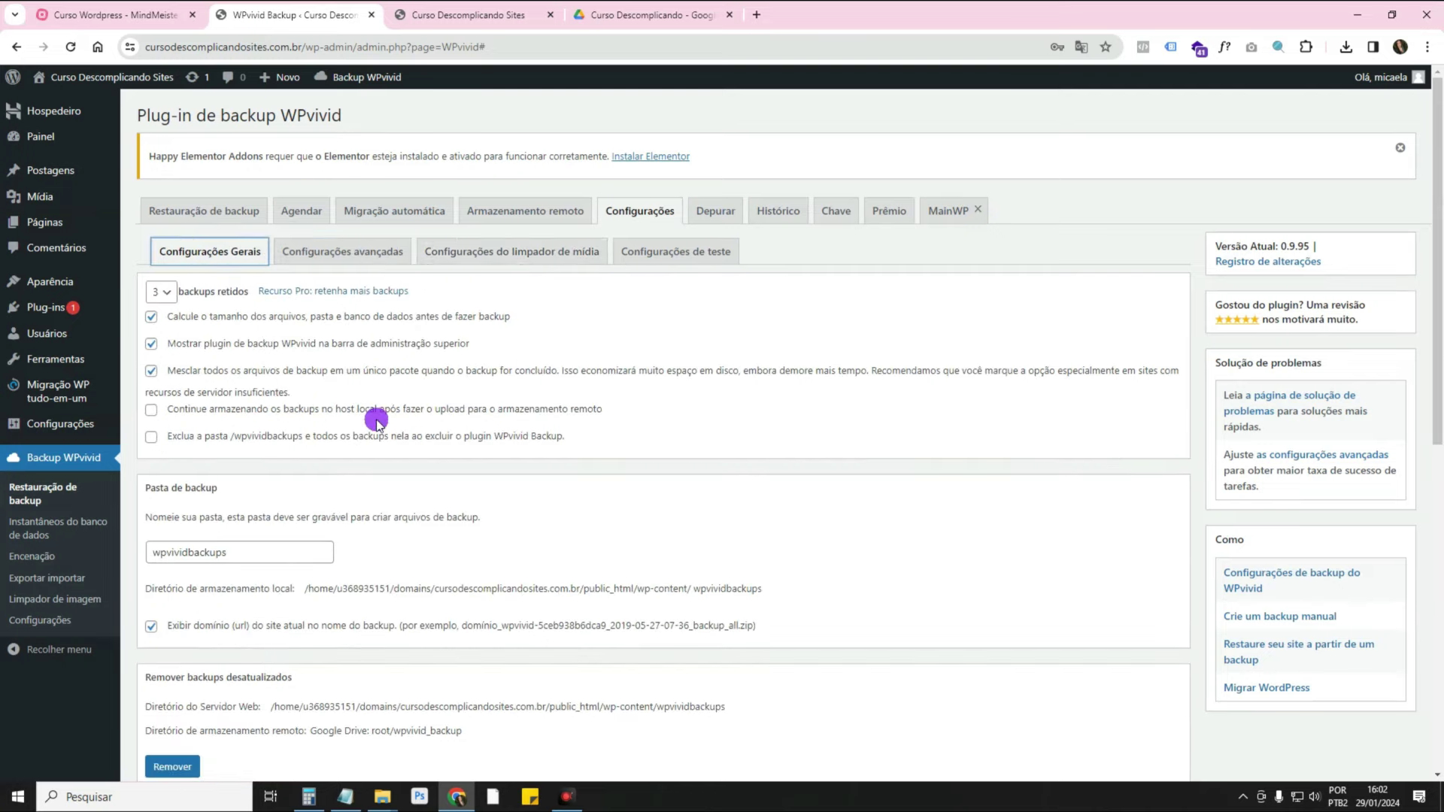
pyautogui.scroll(-1, 378, 426)
pyautogui.scroll(1, 377, 426)
# Check the edit form of the cursodescom Google Drive storage and go back to the manual backup options.
pyautogui.click(204, 210)
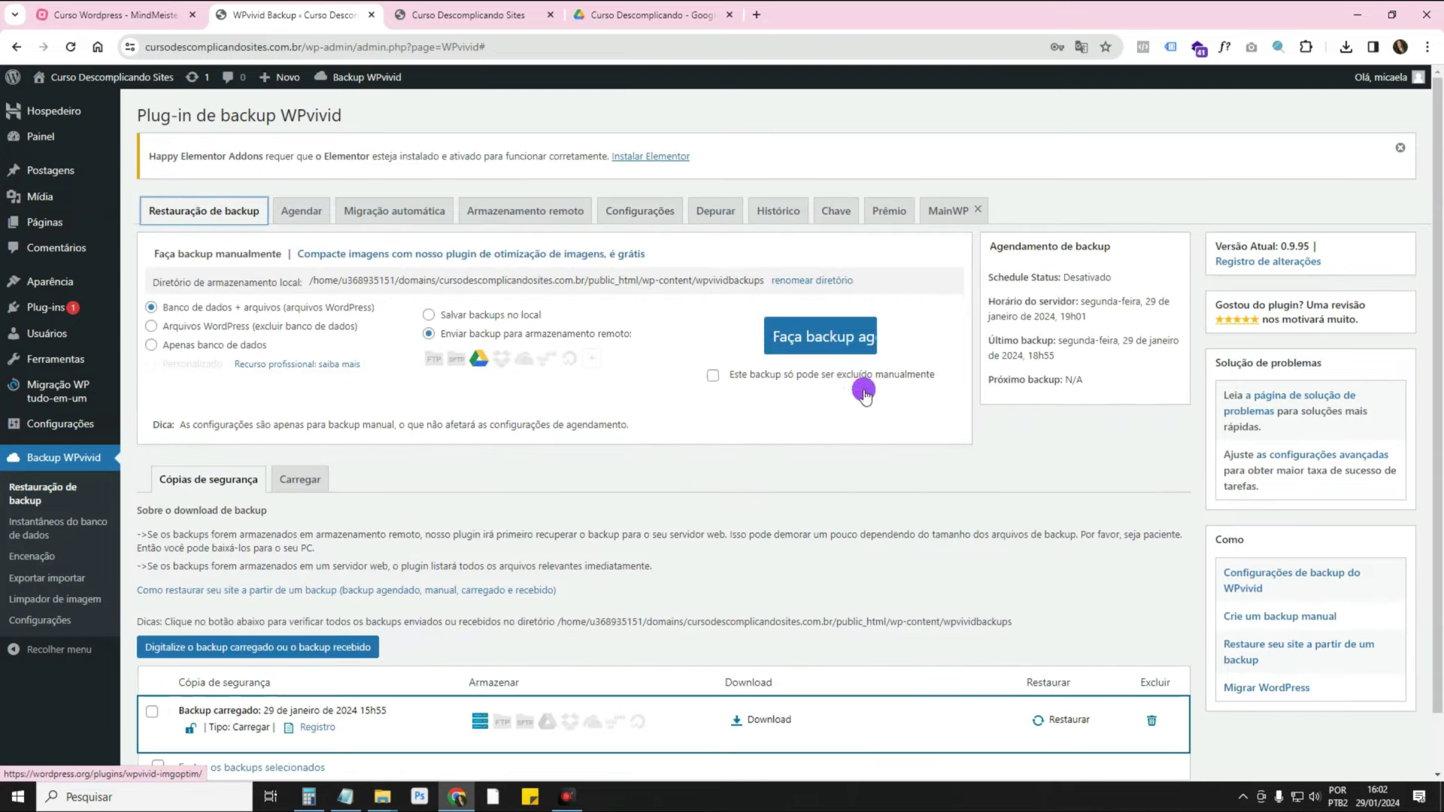
pyautogui.click(525, 210)
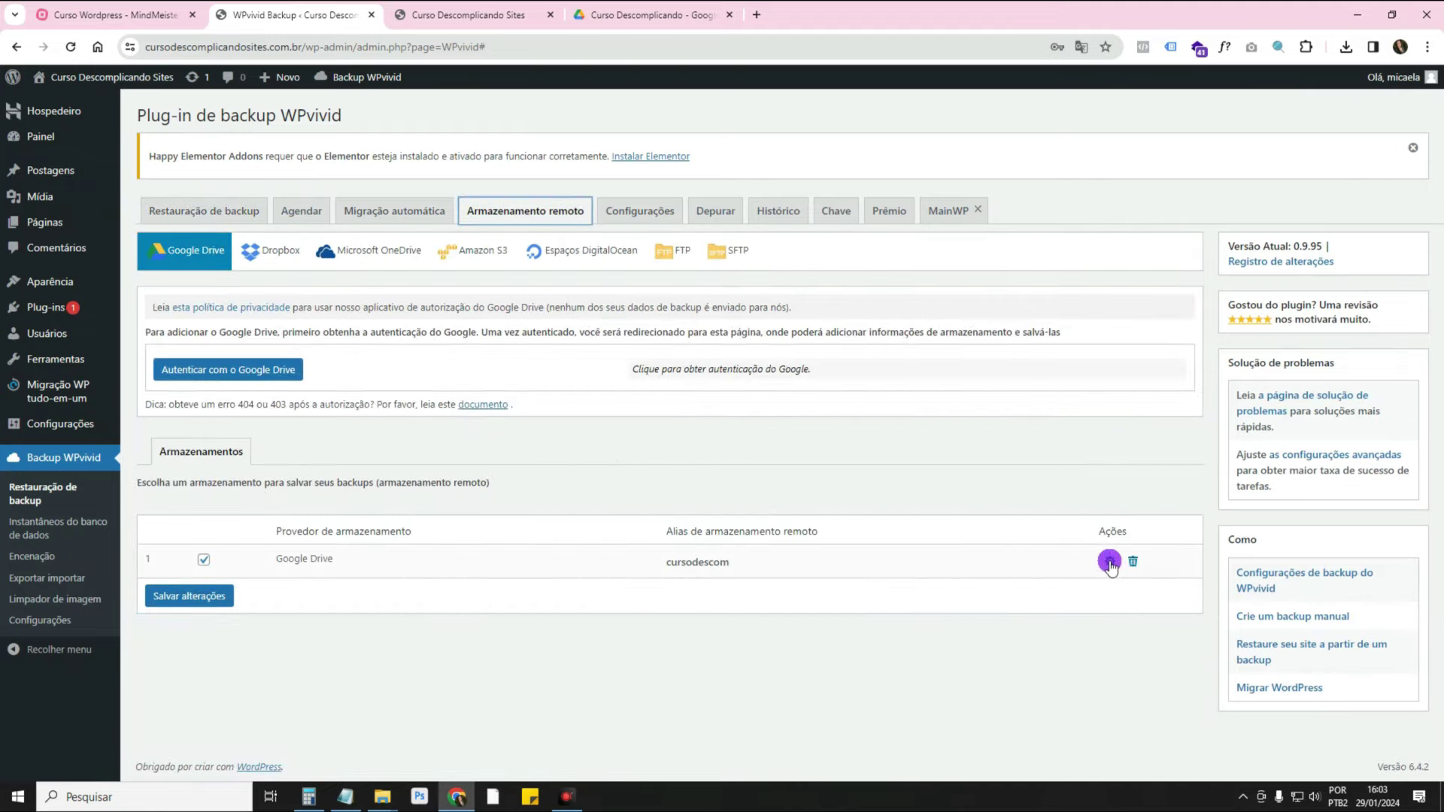
pyautogui.click(1111, 568)
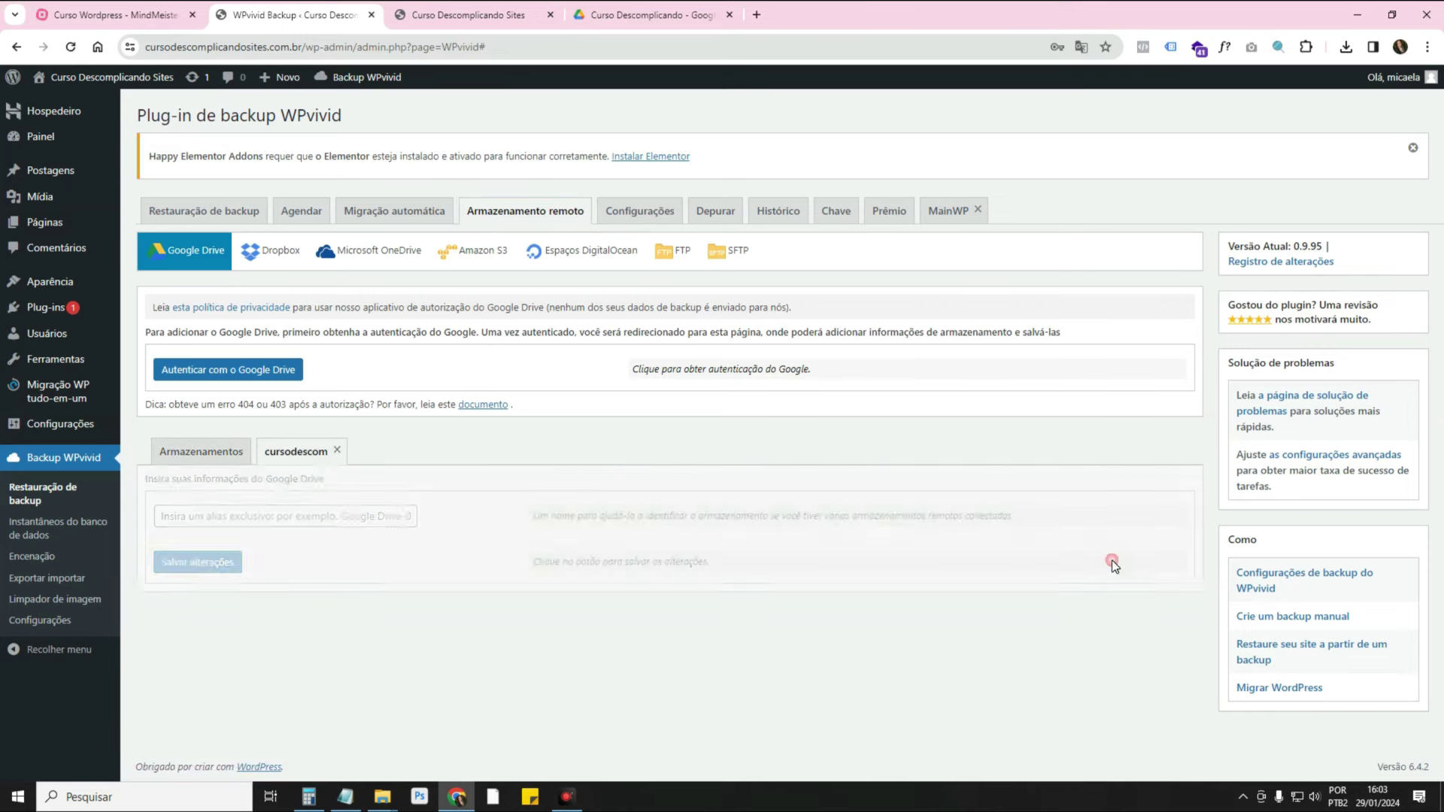
pyautogui.click(201, 451)
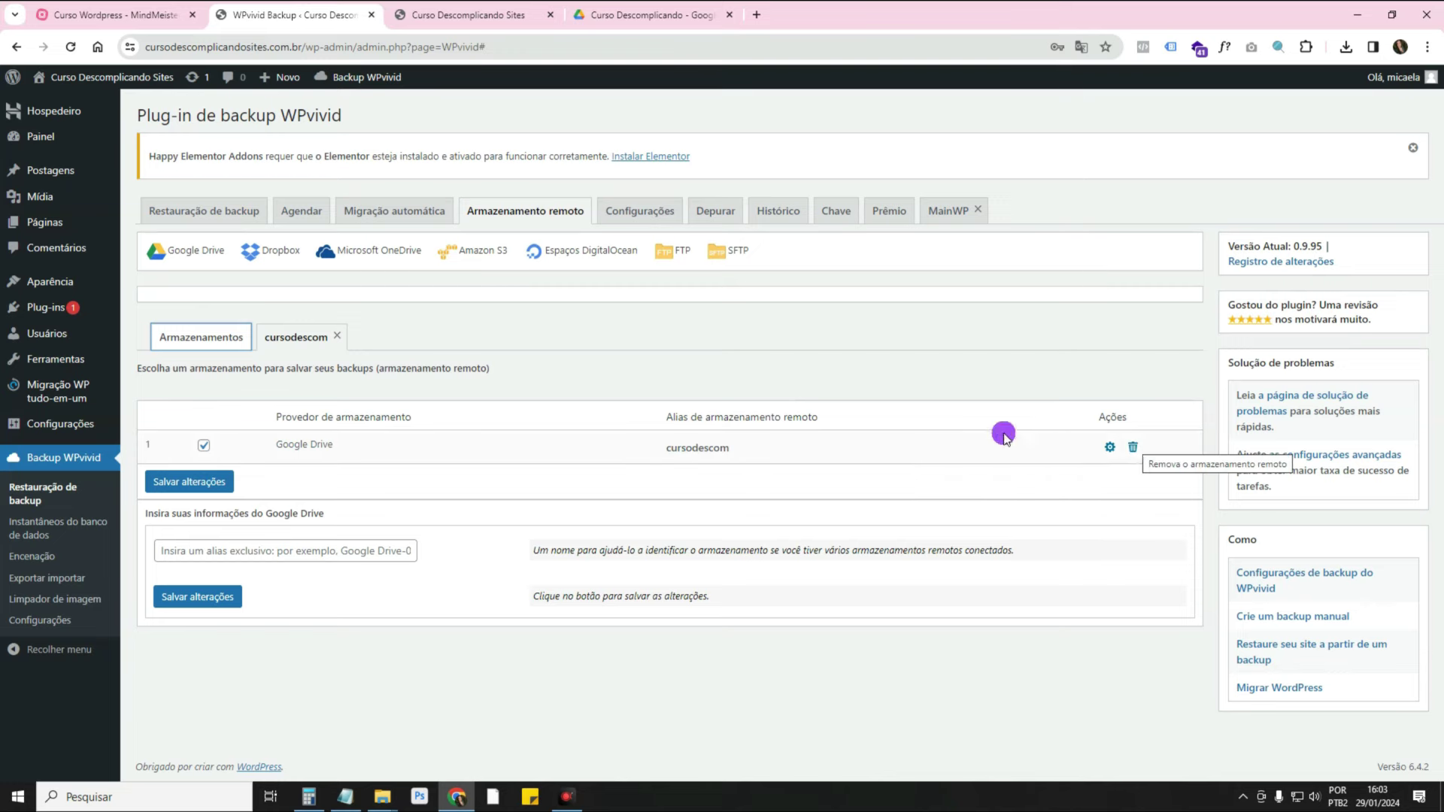
pyautogui.click(181, 211)
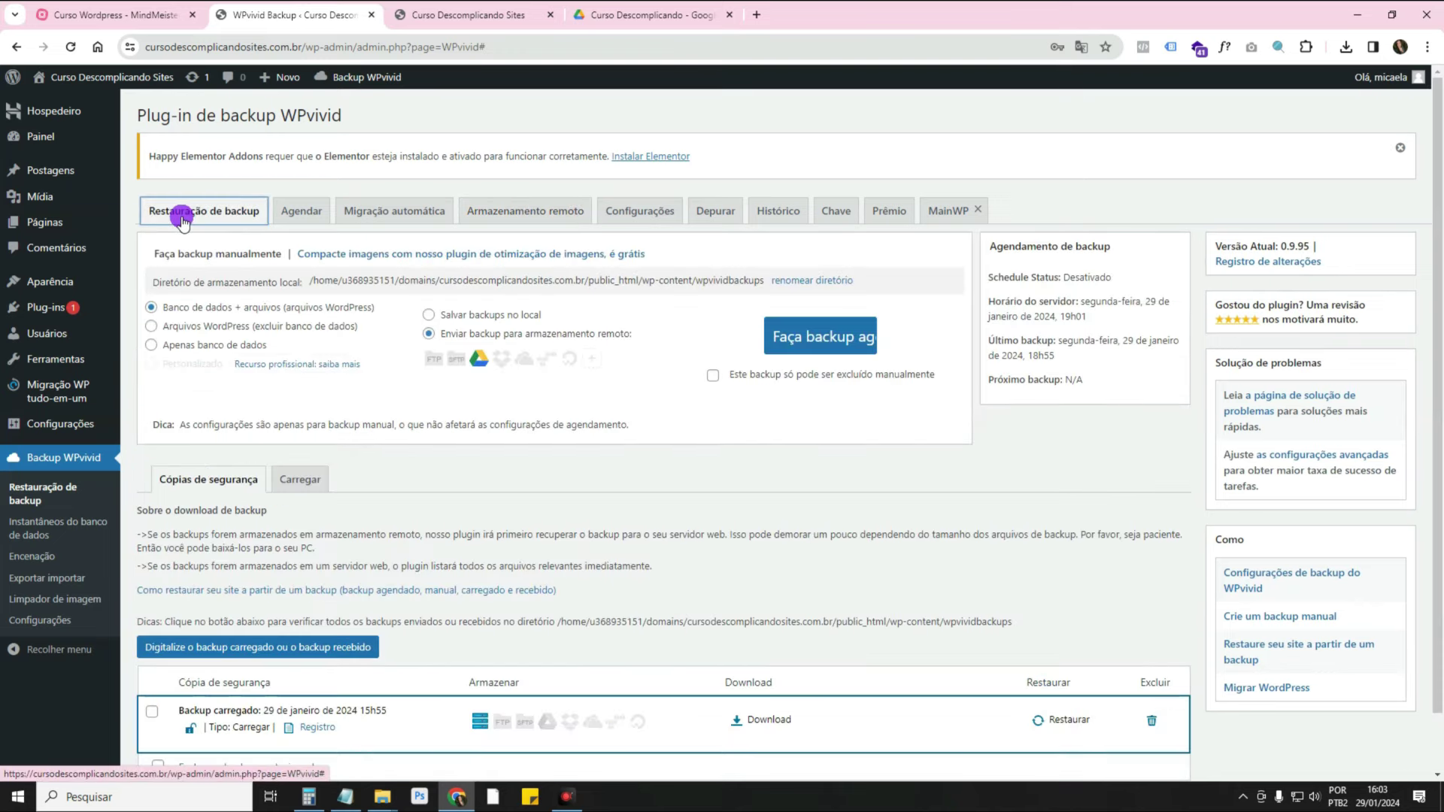
pyautogui.click(477, 361)
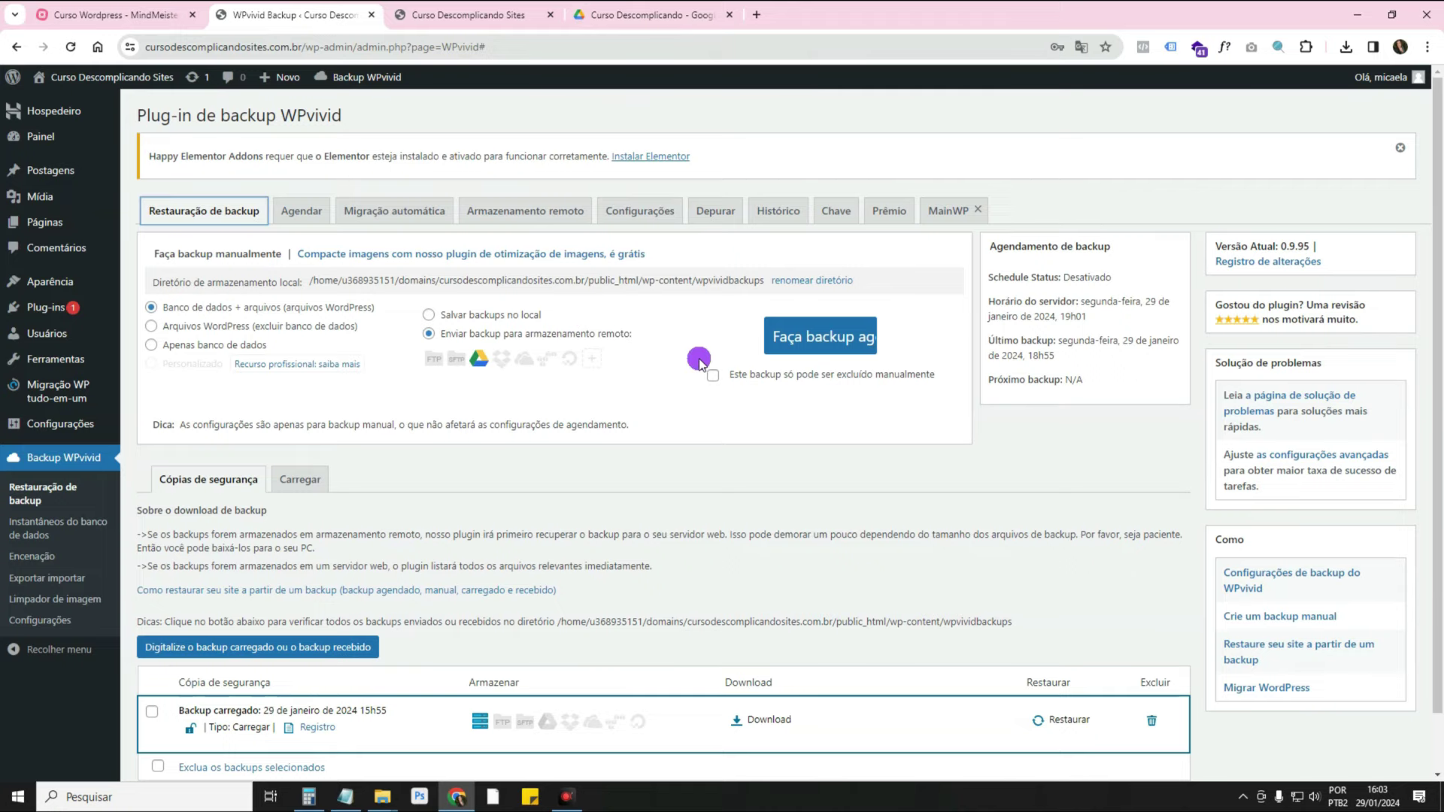
pyautogui.scroll(-1, 698, 362)
pyautogui.scroll(1, 699, 362)
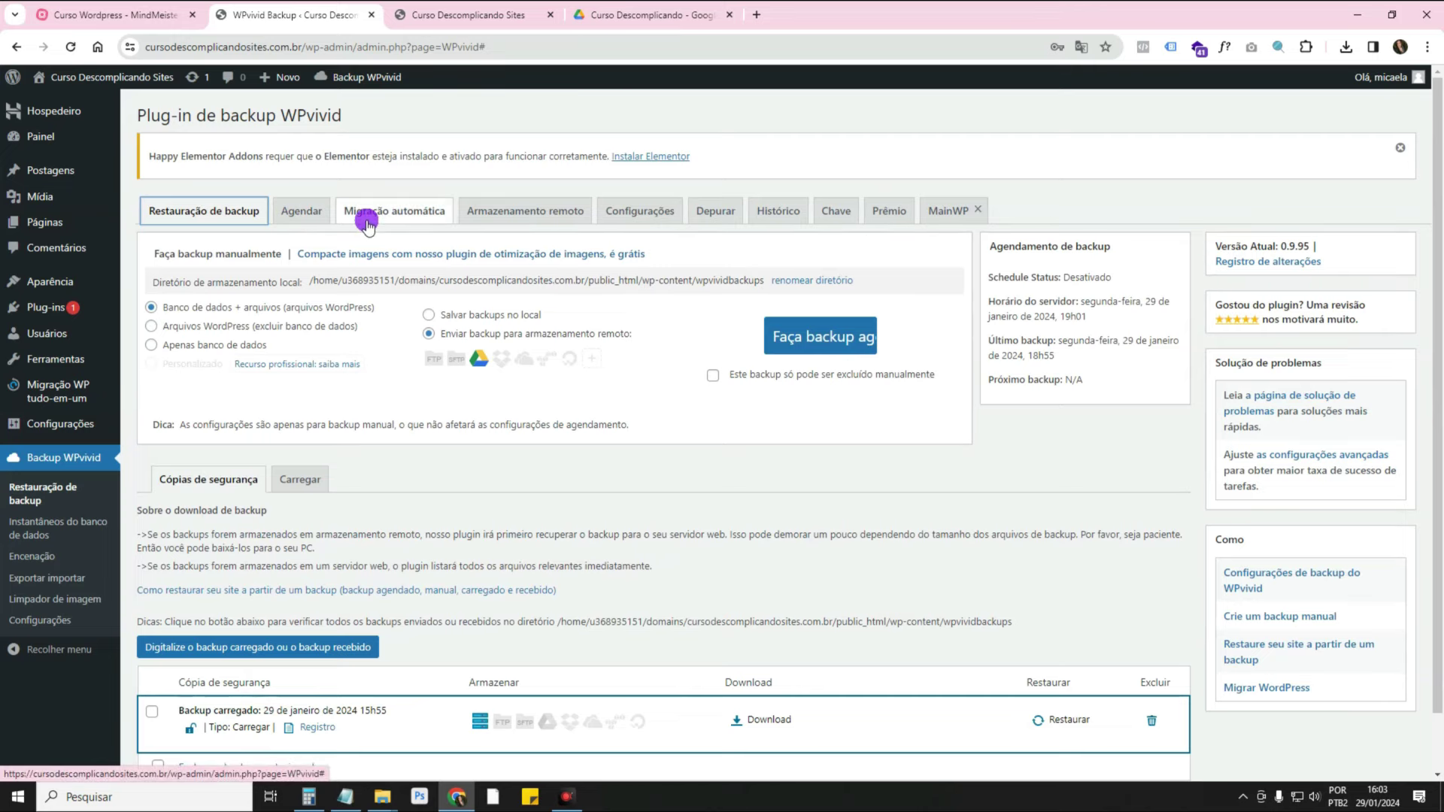
# Enable the WPvivid backup schedule and set its frequency to fortnightly (Quinzenal).
pyautogui.click(299, 213)
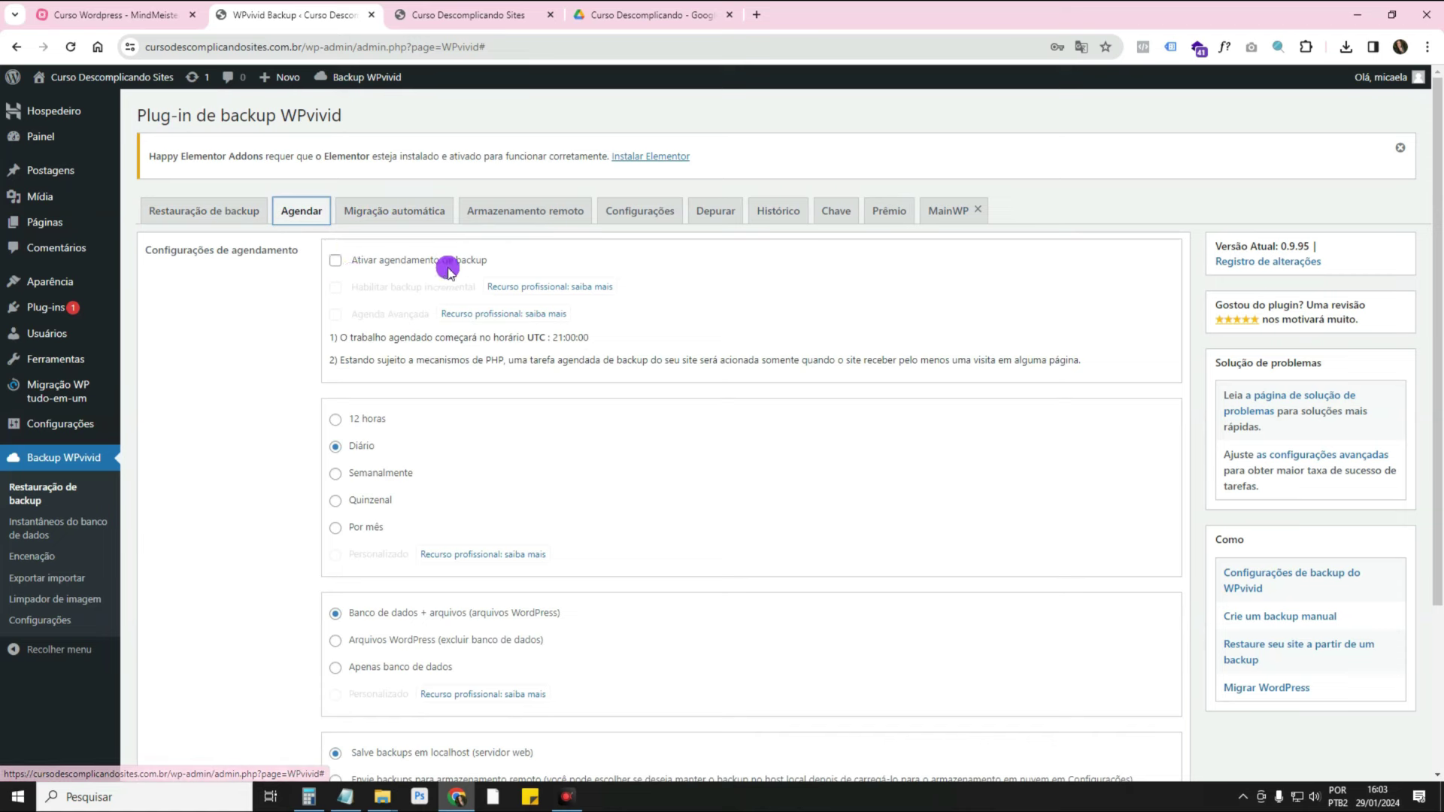
pyautogui.click(336, 263)
pyautogui.scroll(-2, 436, 339)
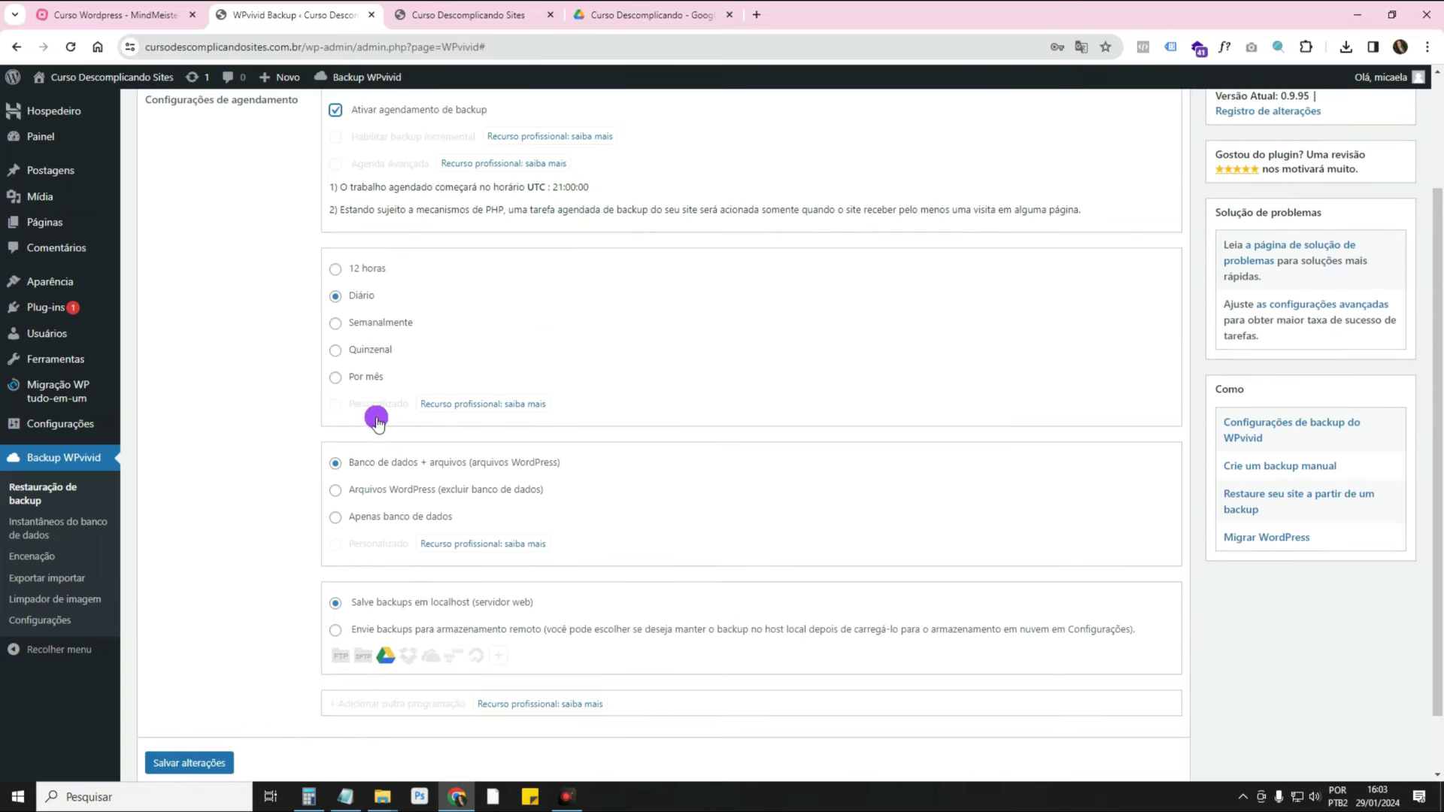
pyautogui.click(336, 324)
pyautogui.click(336, 378)
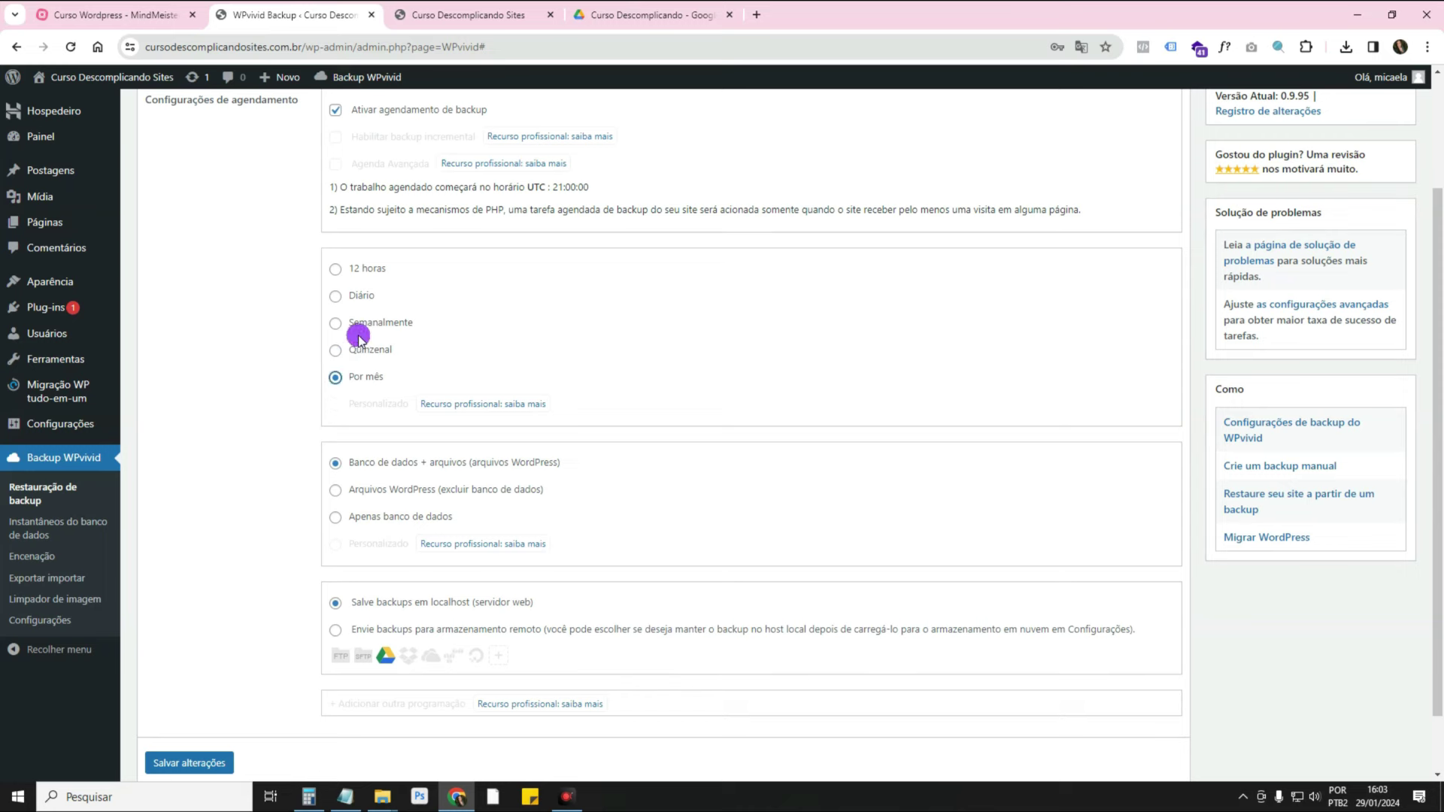
pyautogui.click(338, 324)
pyautogui.click(336, 296)
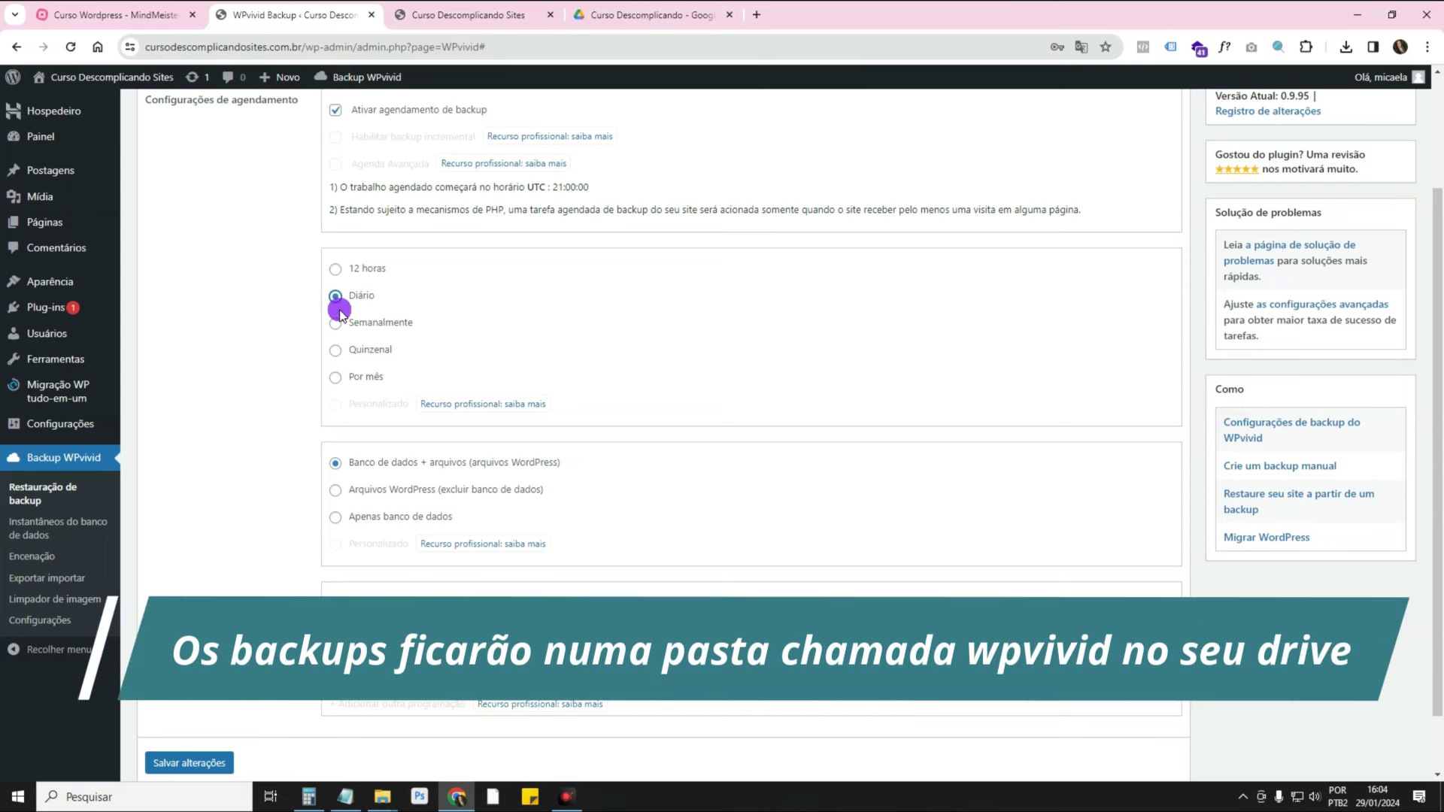
pyautogui.click(336, 350)
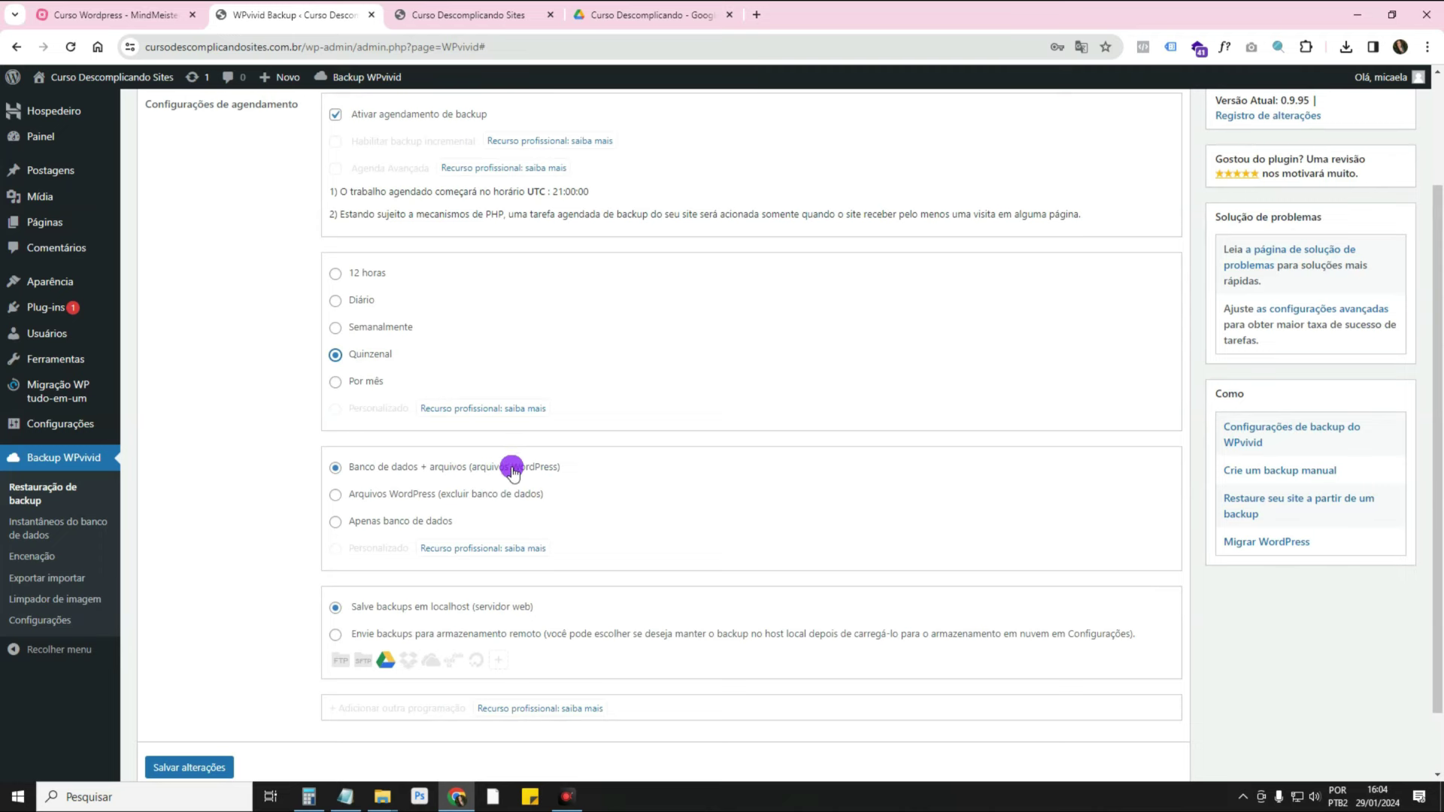
# Send the scheduled backups to the Google Drive remote storage and save the schedule settings.
pyautogui.scroll(-1, 639, 521)
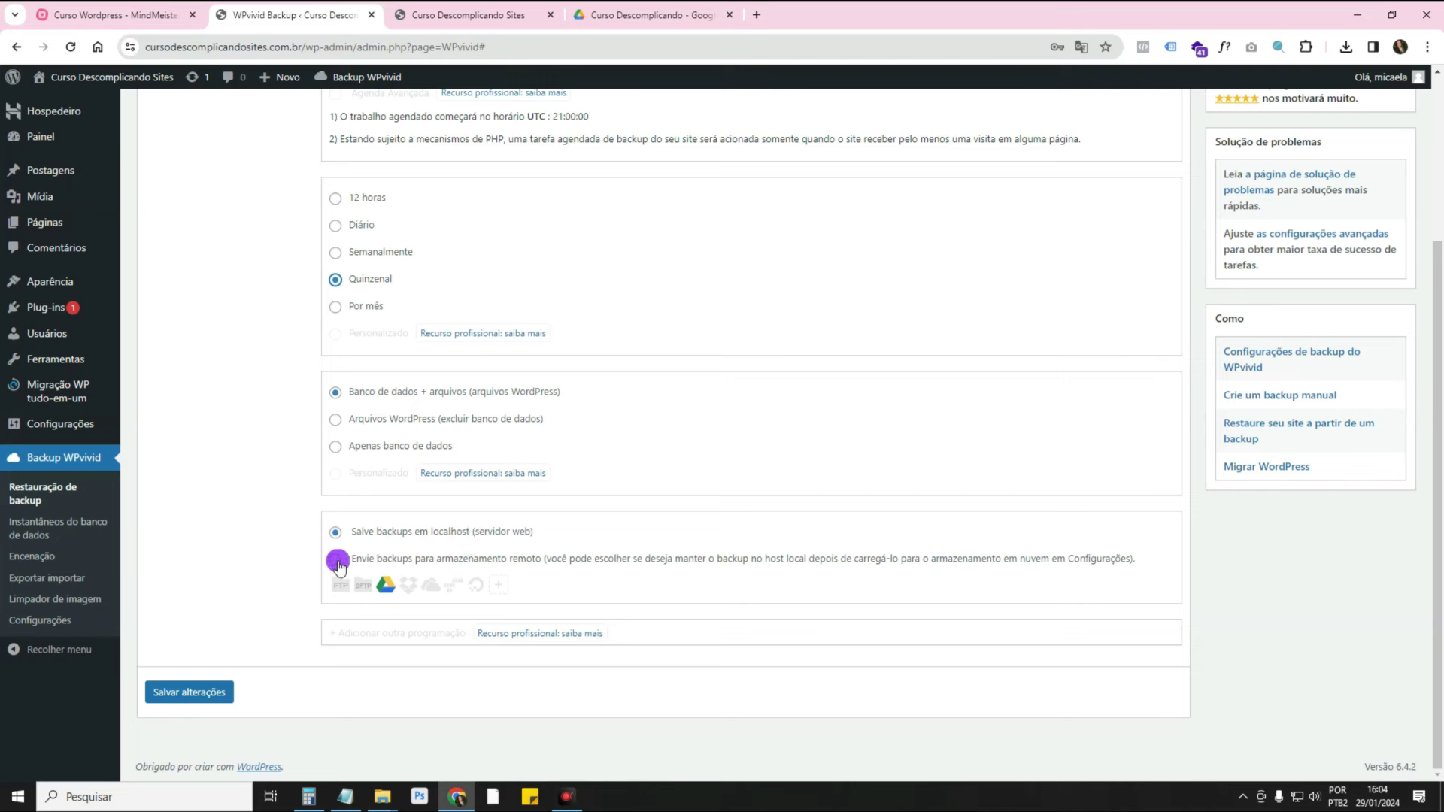
pyautogui.click(336, 561)
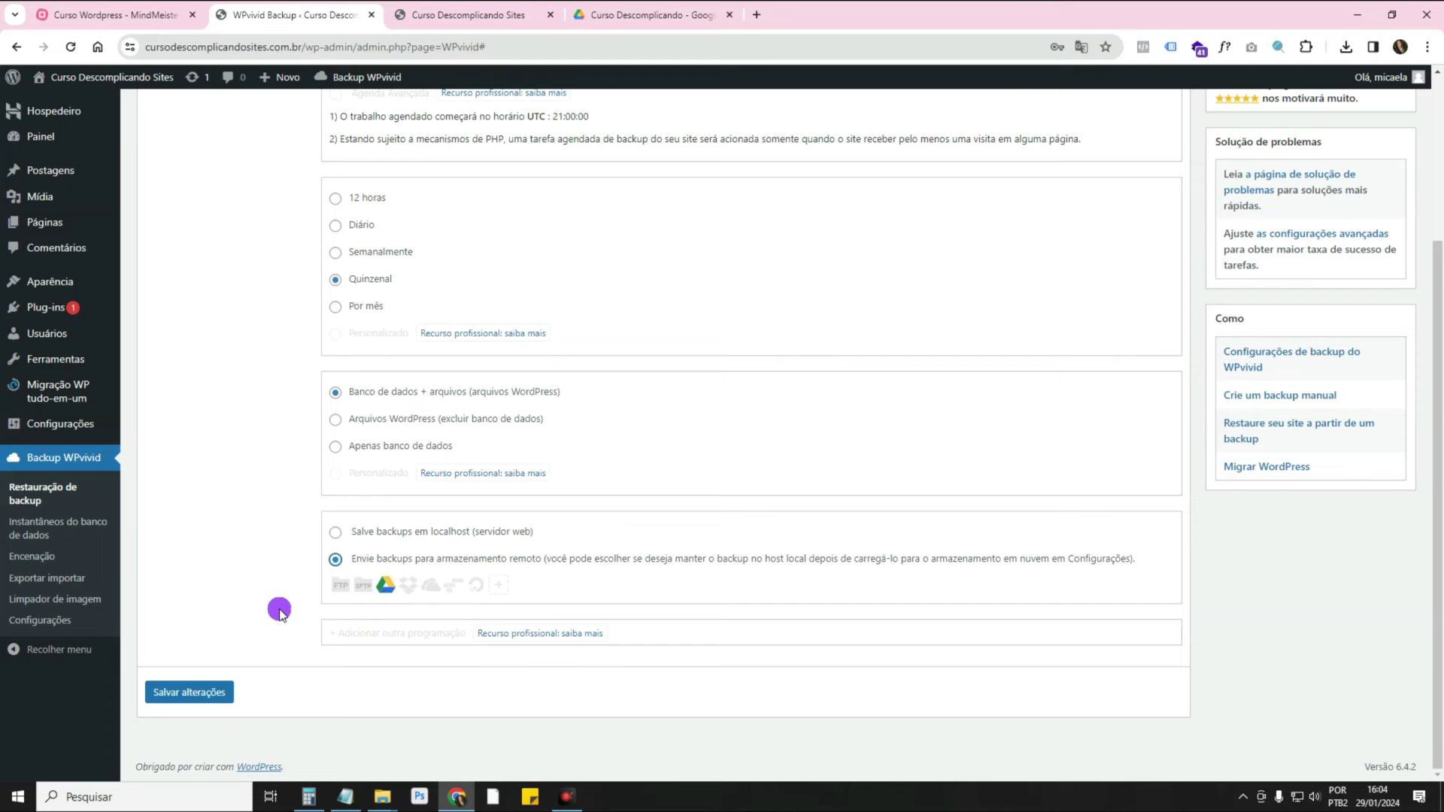
pyautogui.click(192, 692)
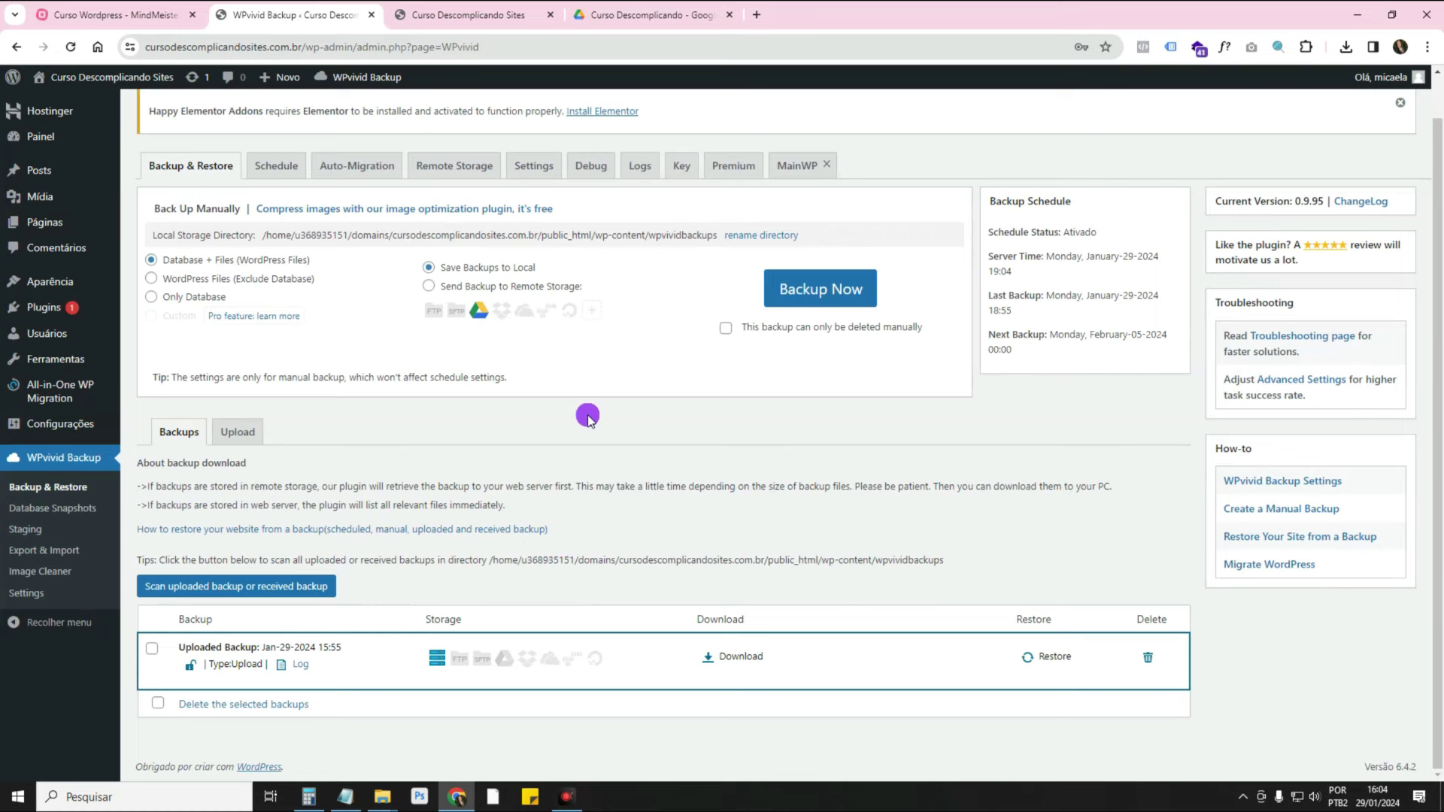
# Switch to the MindMeister course map and check the Aula 14 topic on updating PHP.
pyautogui.hotkey('ctrl', 'shift', 'Tab')
pyautogui.scroll(-1, 973, 368)
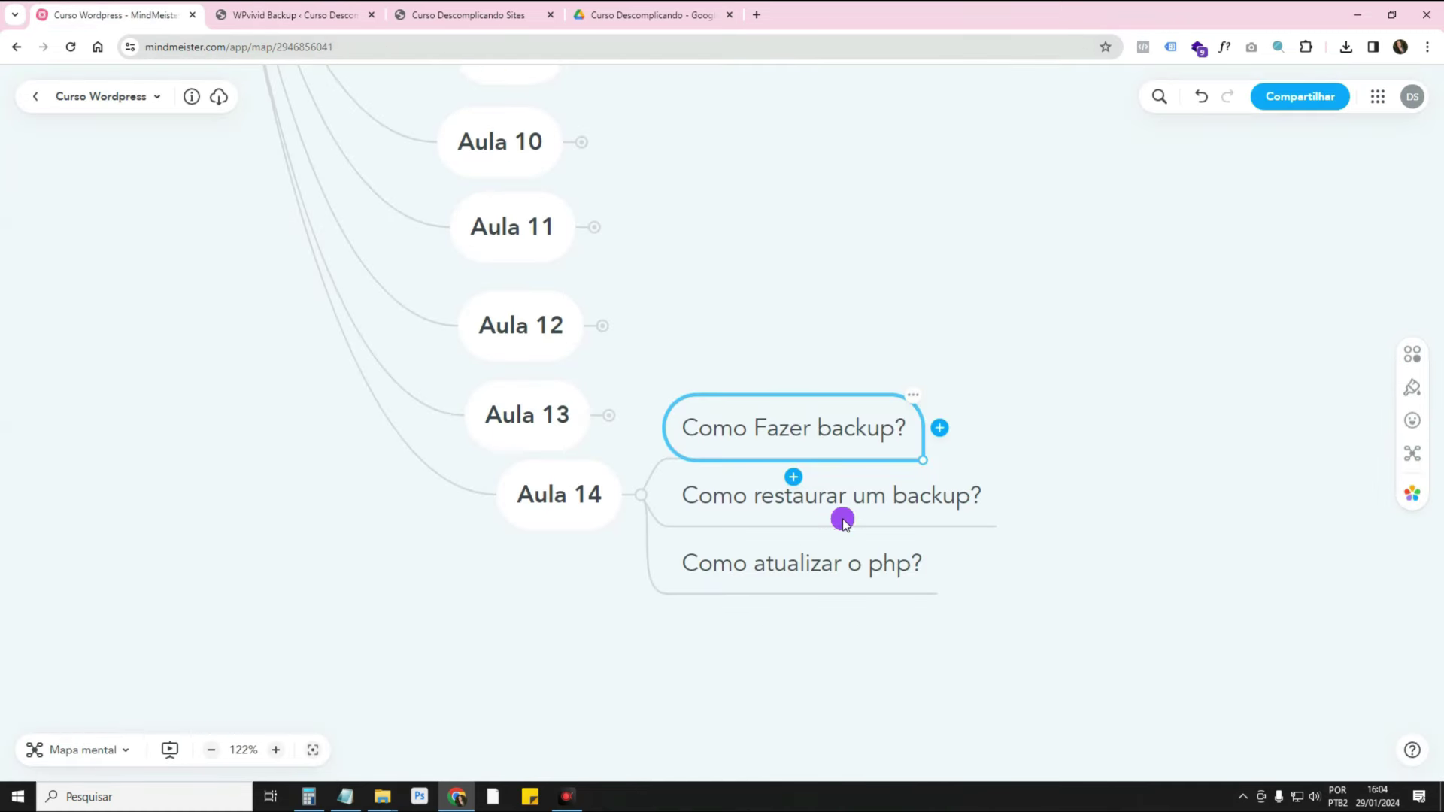
pyautogui.click(810, 566)
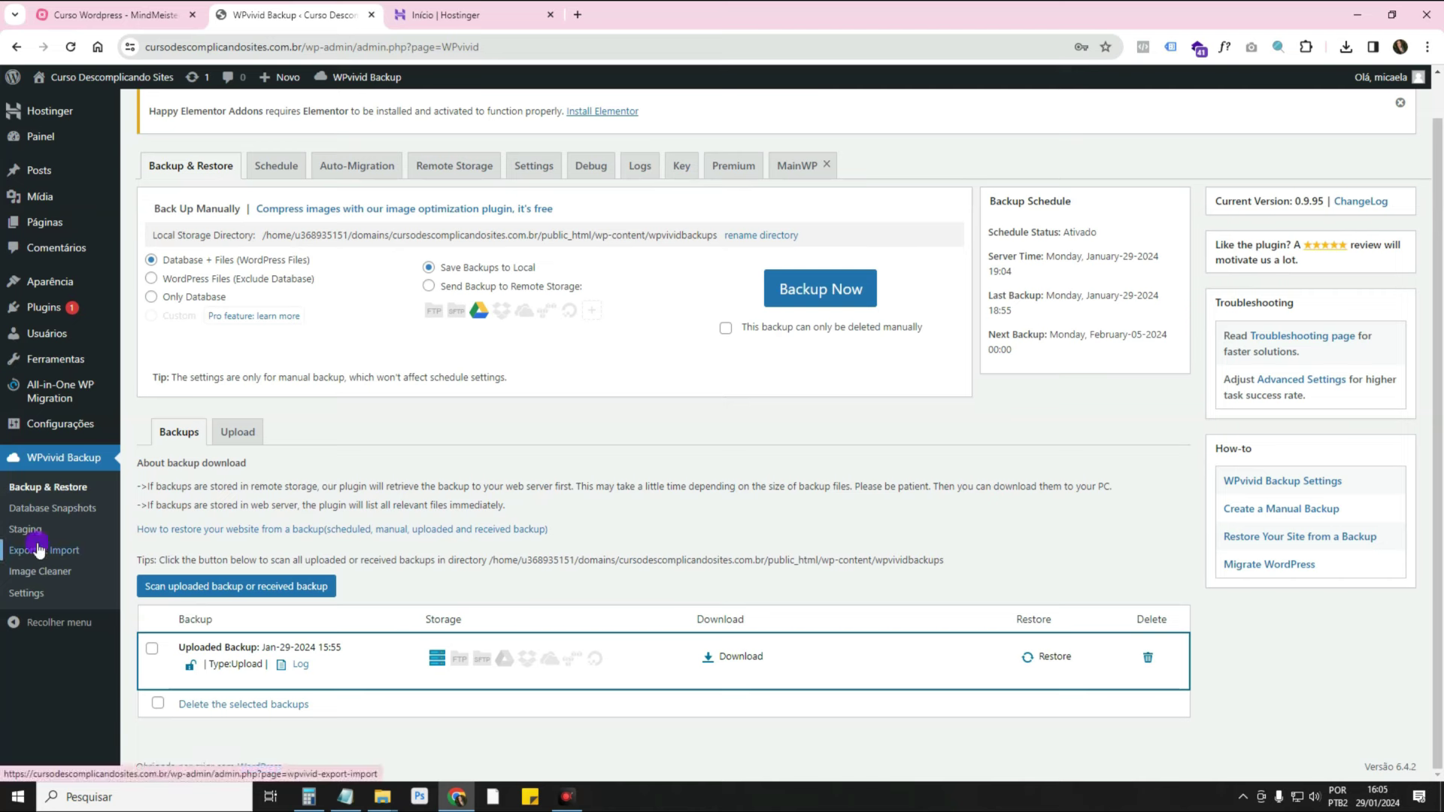
# Switch to the Hostinger panel and dismiss the scheduled maintenance notices.
pyautogui.click(412, 23)
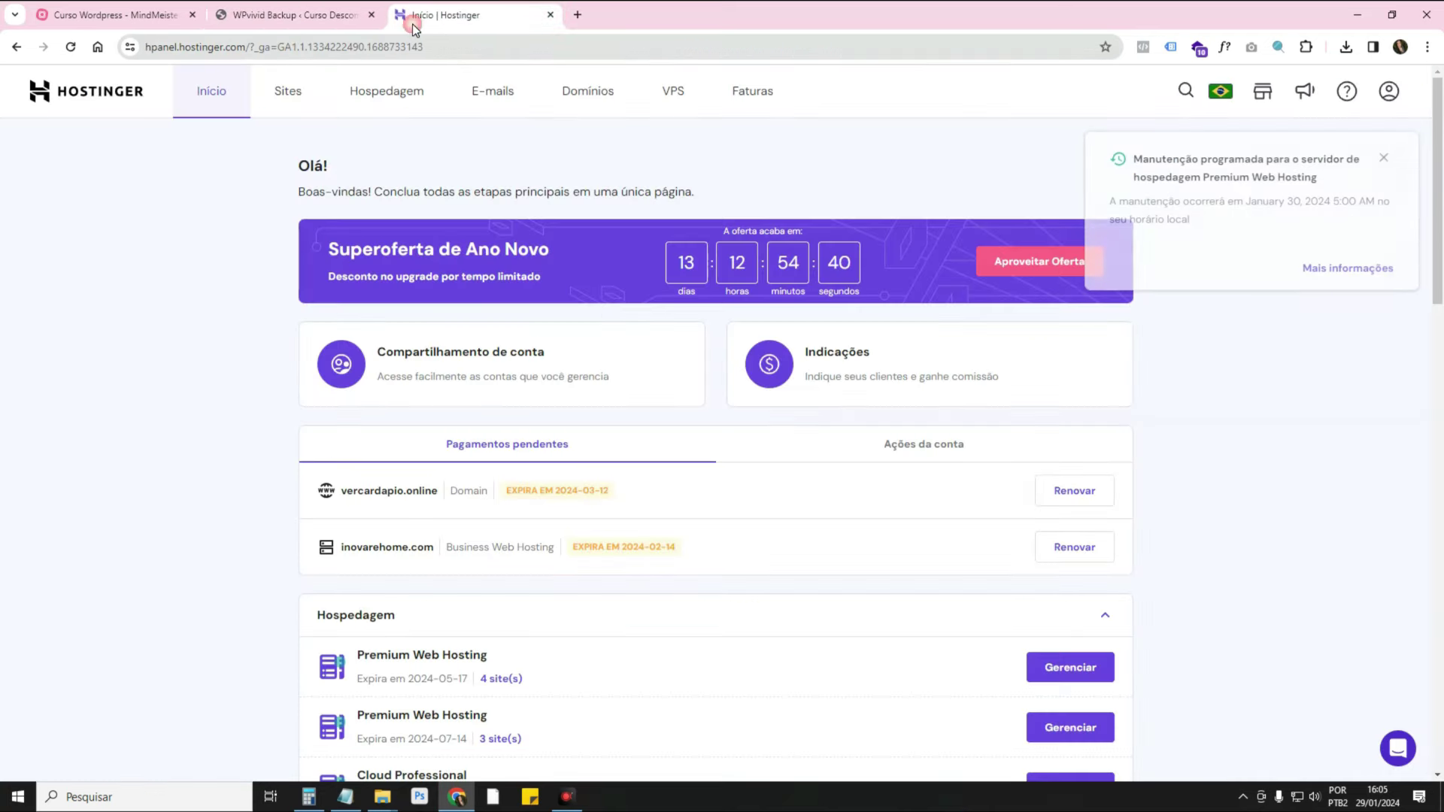
pyautogui.click(1381, 159)
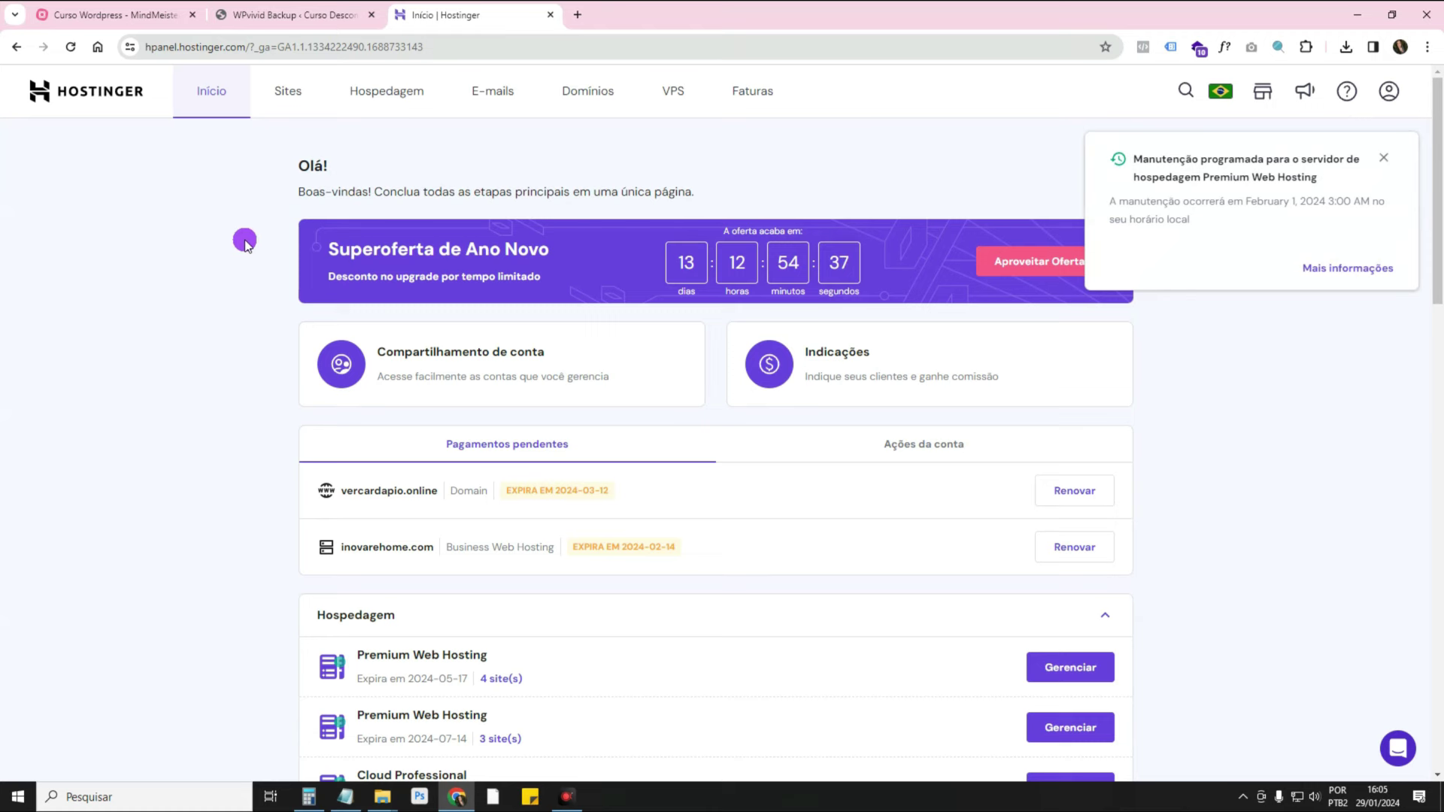
pyautogui.click(1383, 158)
pyautogui.click(1383, 158)
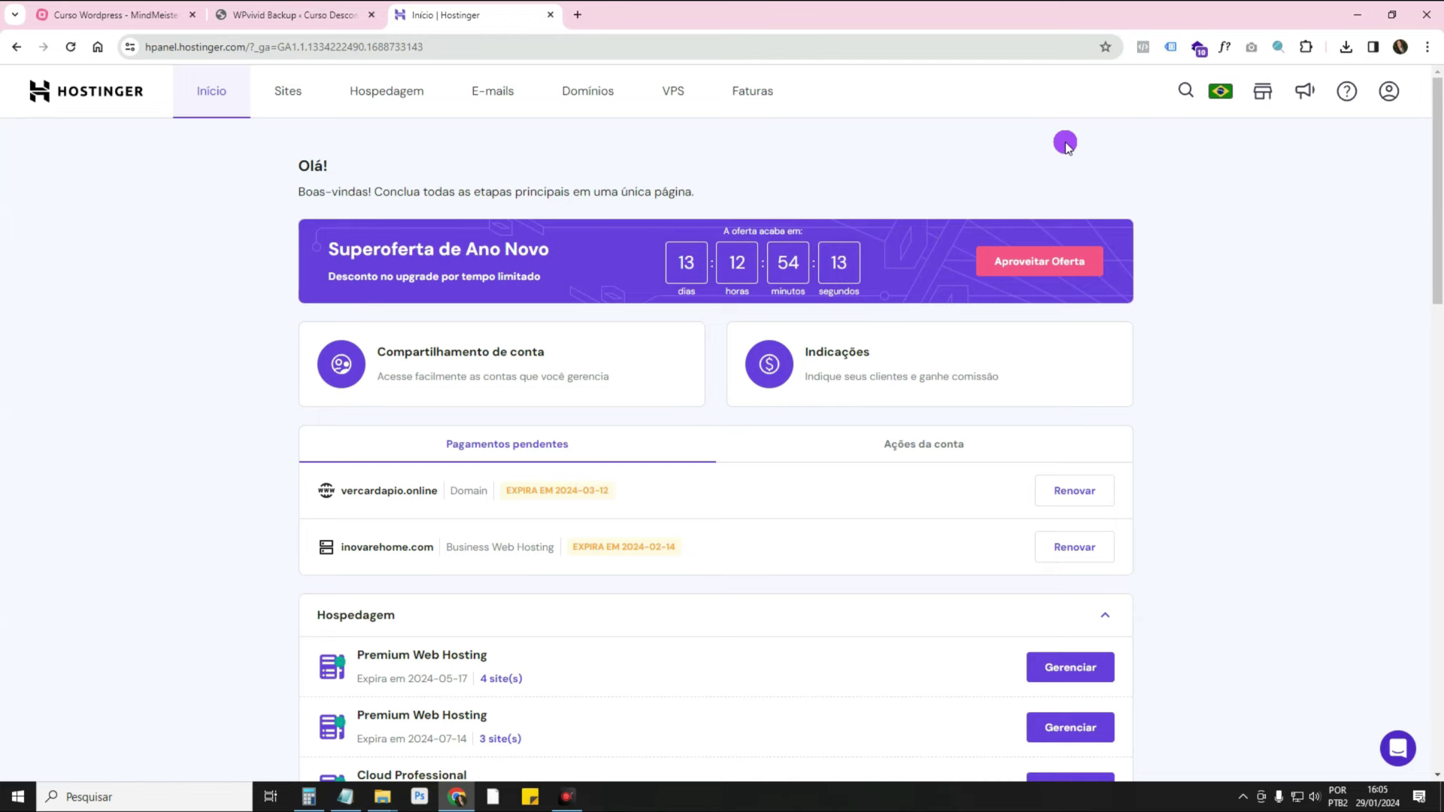
# Open the control panel of cursodescomplicandosites.com.br, search it for "php" and open the PHP configuration.
pyautogui.click(270, 101)
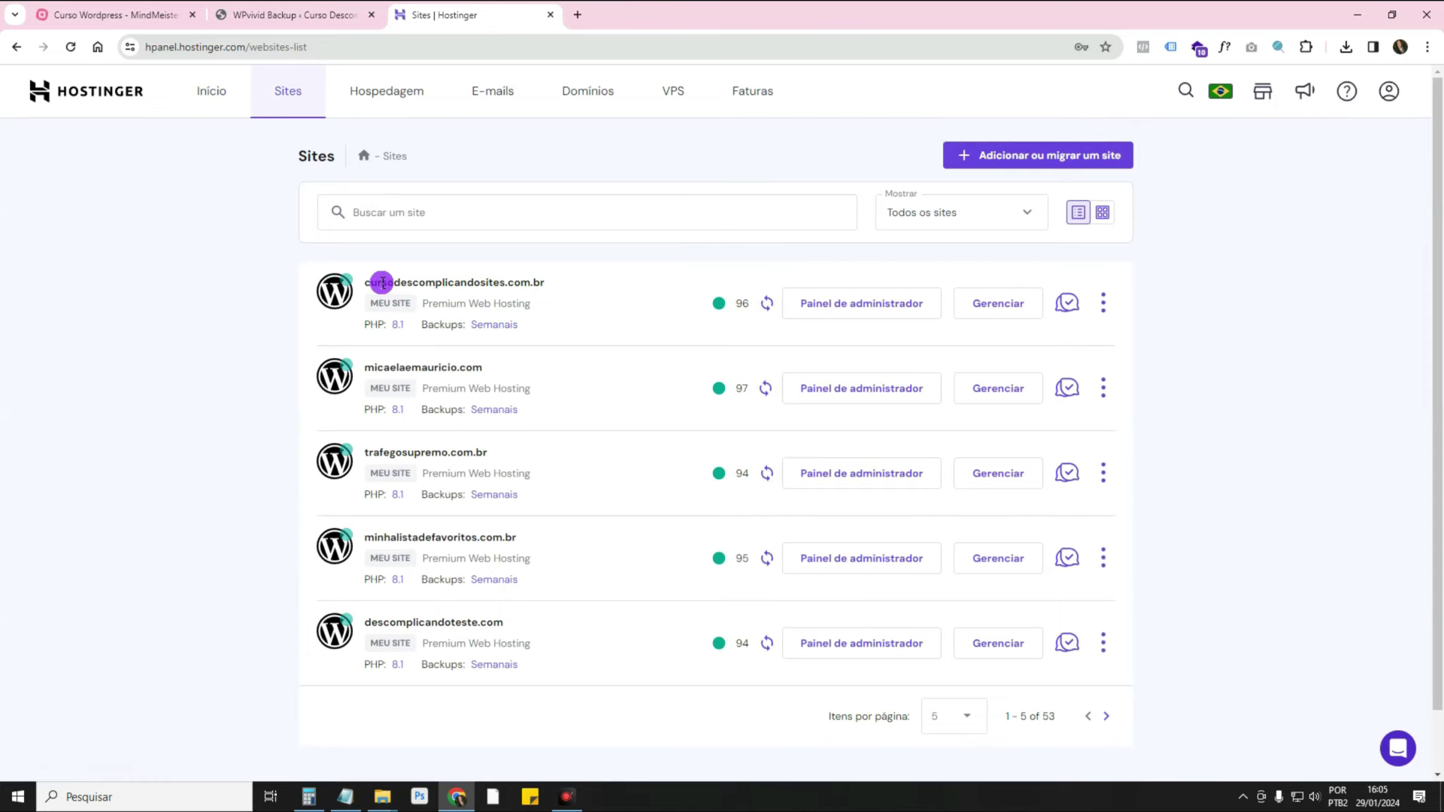
pyautogui.click(1015, 299)
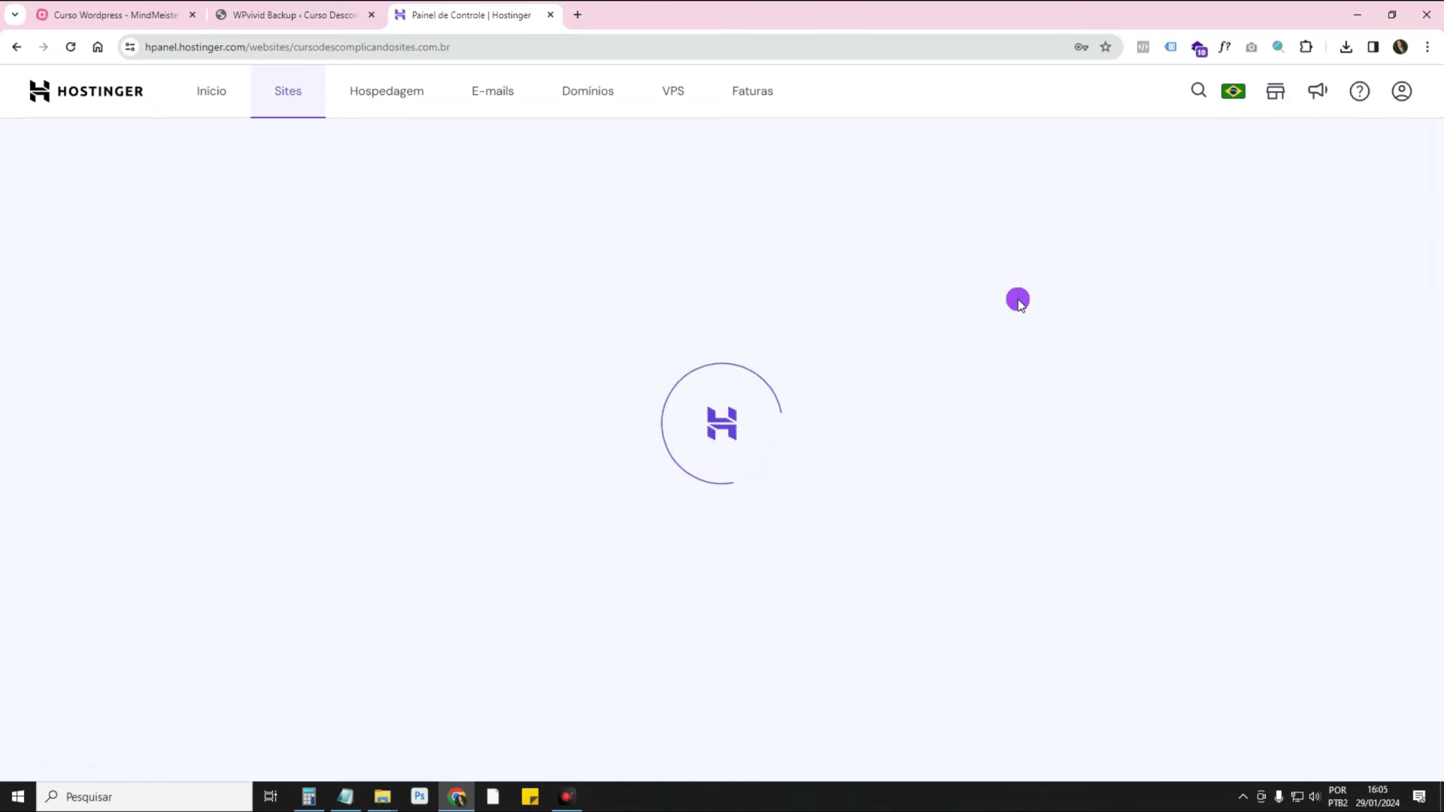
pyautogui.click(69, 214)
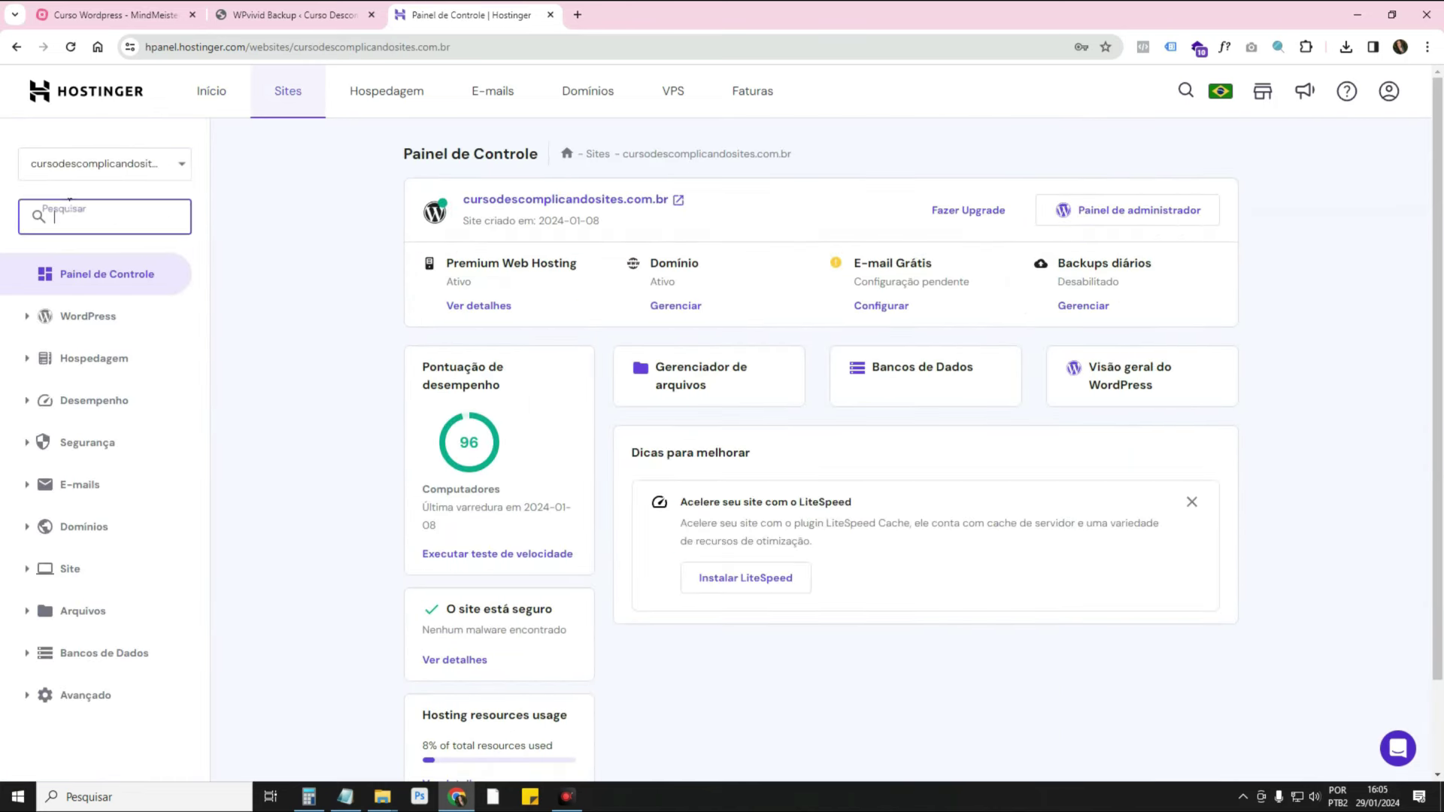
pyautogui.write('ph')
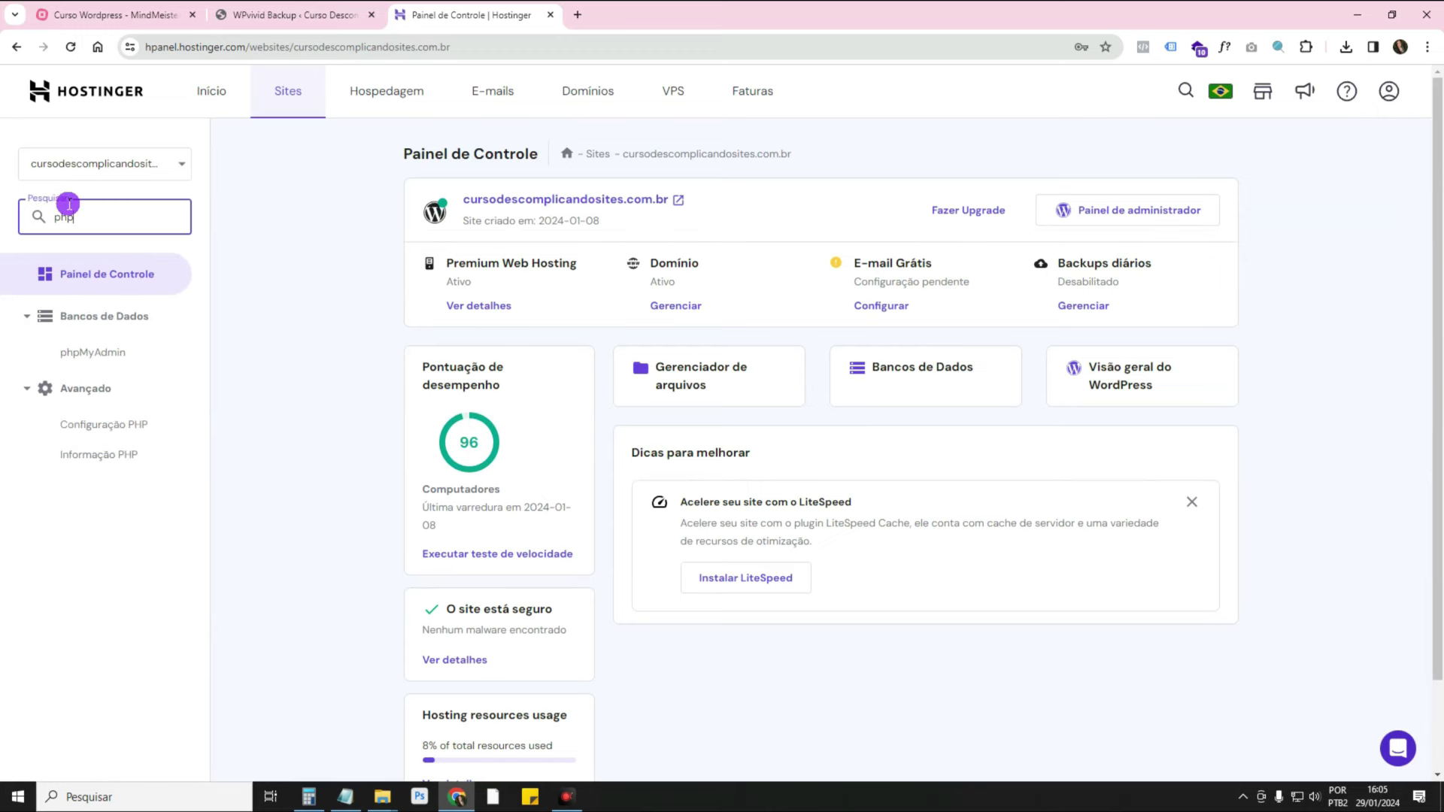
pyautogui.write('p')
pyautogui.click(120, 422)
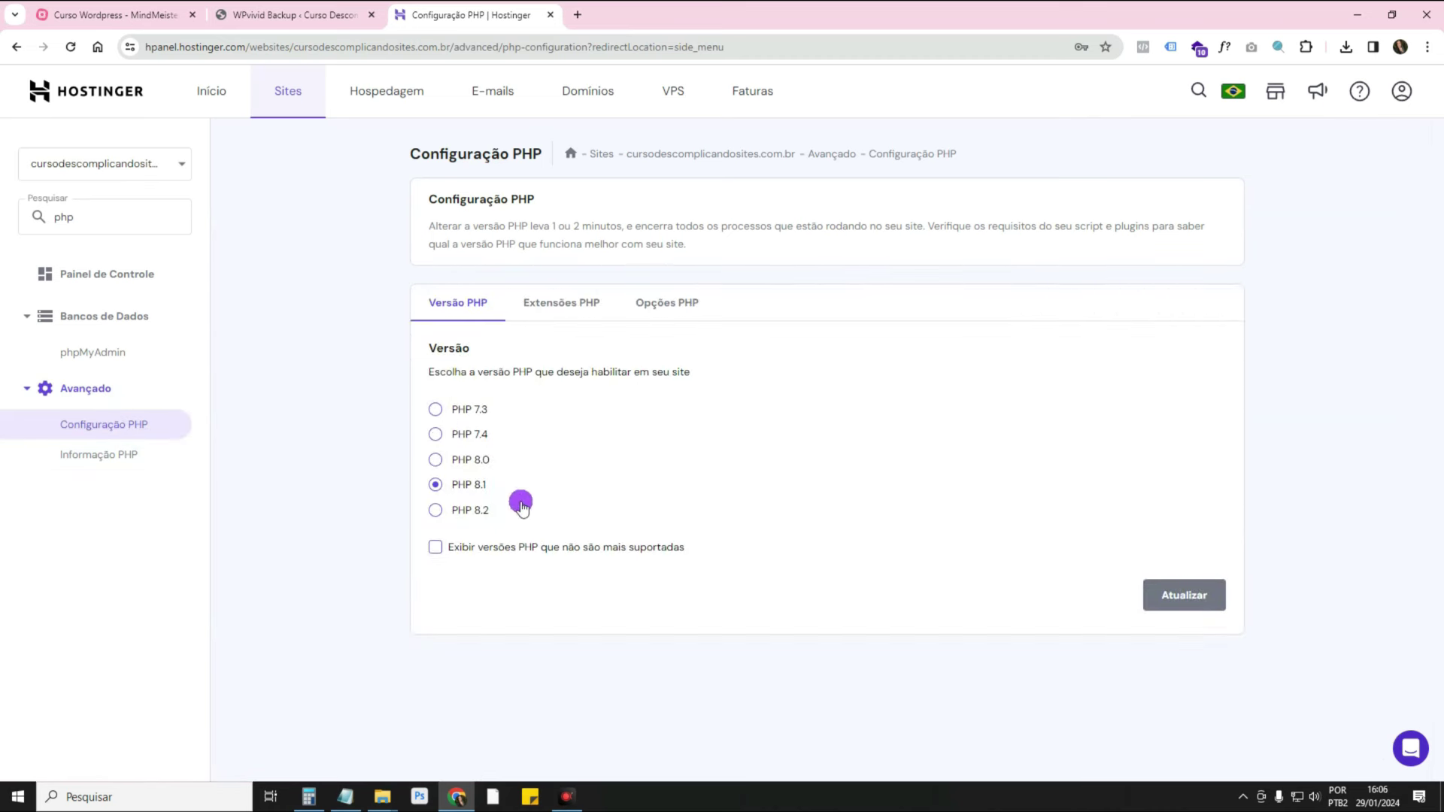
# Change the site's PHP version to PHP 8.2 and apply the update.
pyautogui.doubleClick(480, 486)
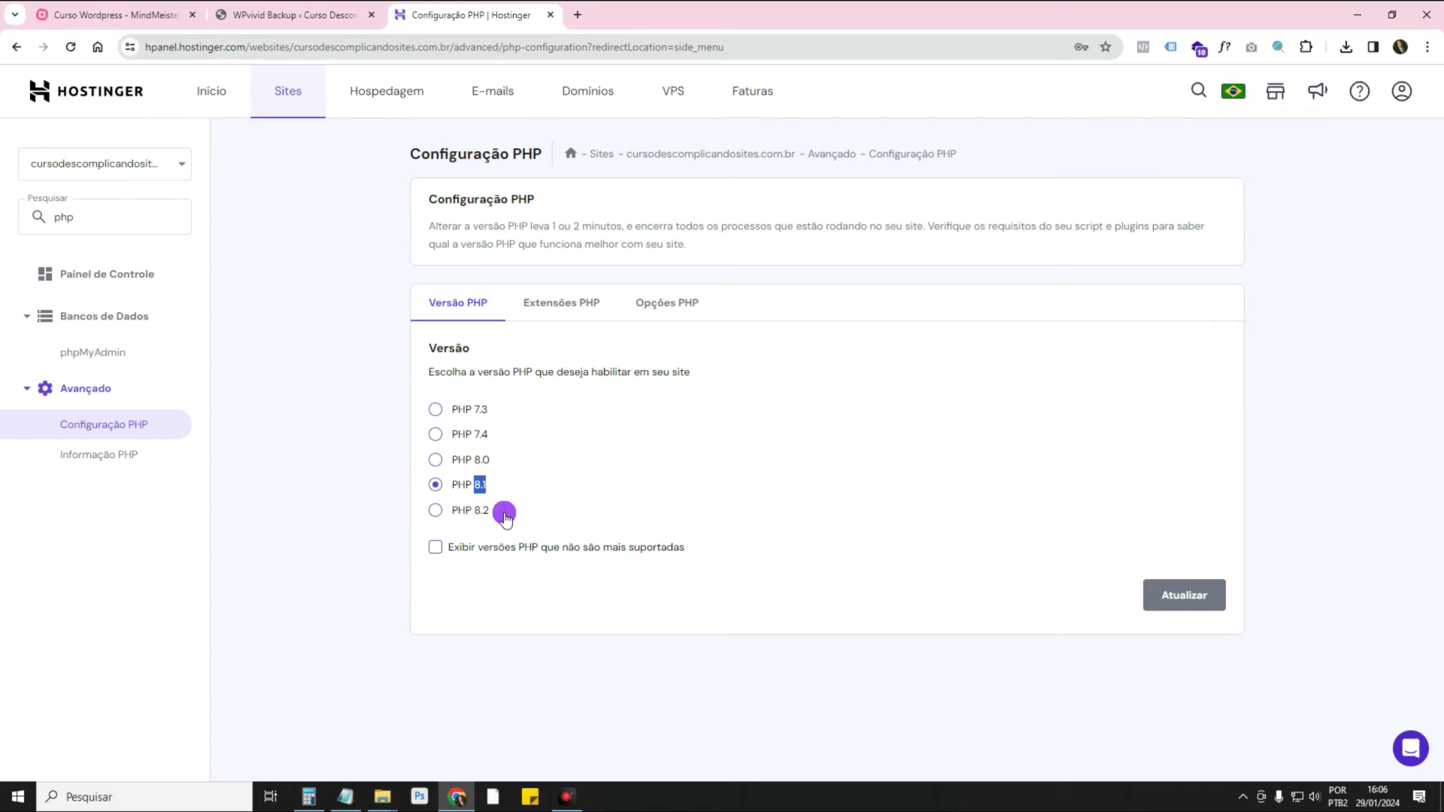
pyautogui.doubleClick(480, 511)
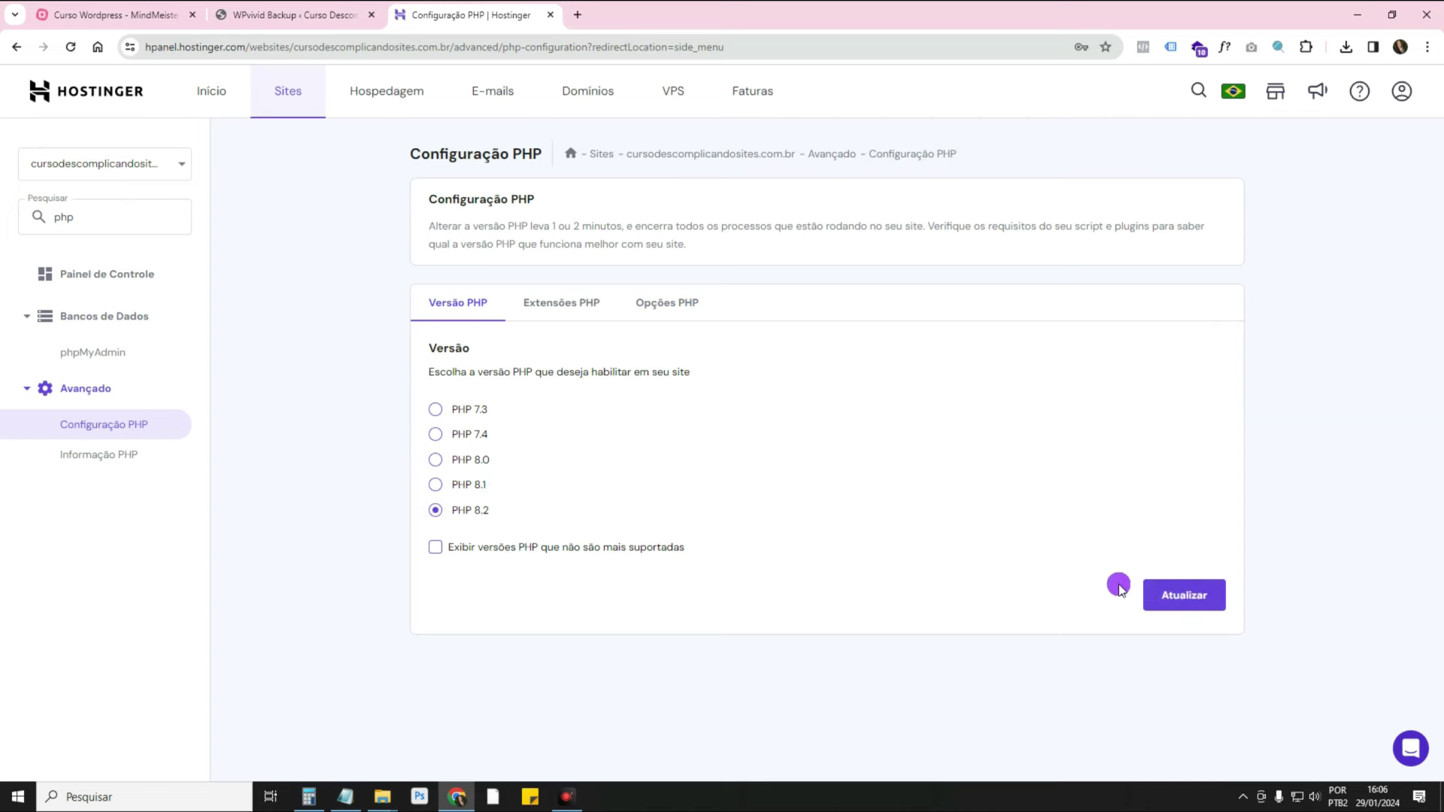
pyautogui.click(1193, 599)
pyautogui.press('Return')
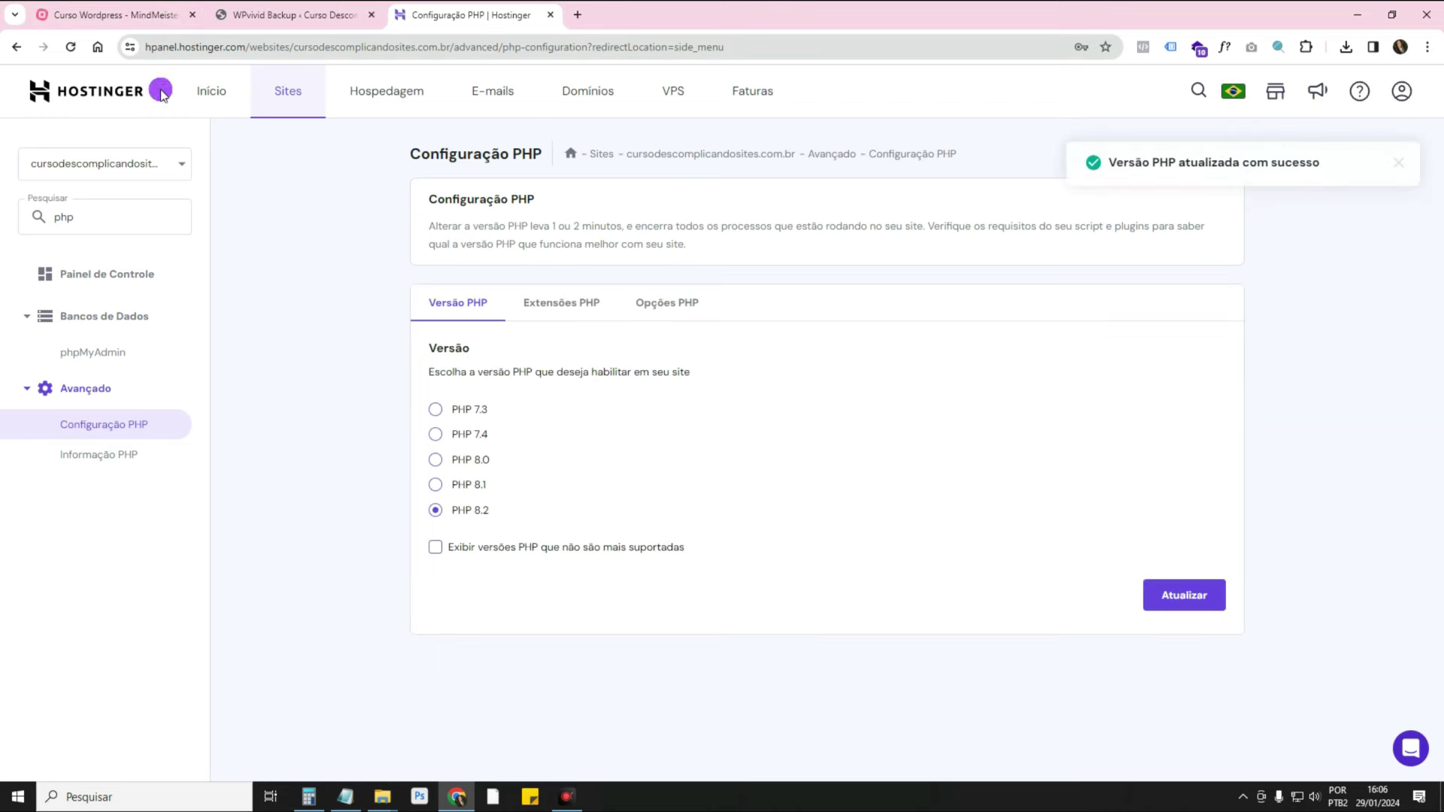
# Return to the MindMeister course map and go over the backup and restore topics of Aula 14.
pyautogui.click(150, 16)
pyautogui.click(759, 436)
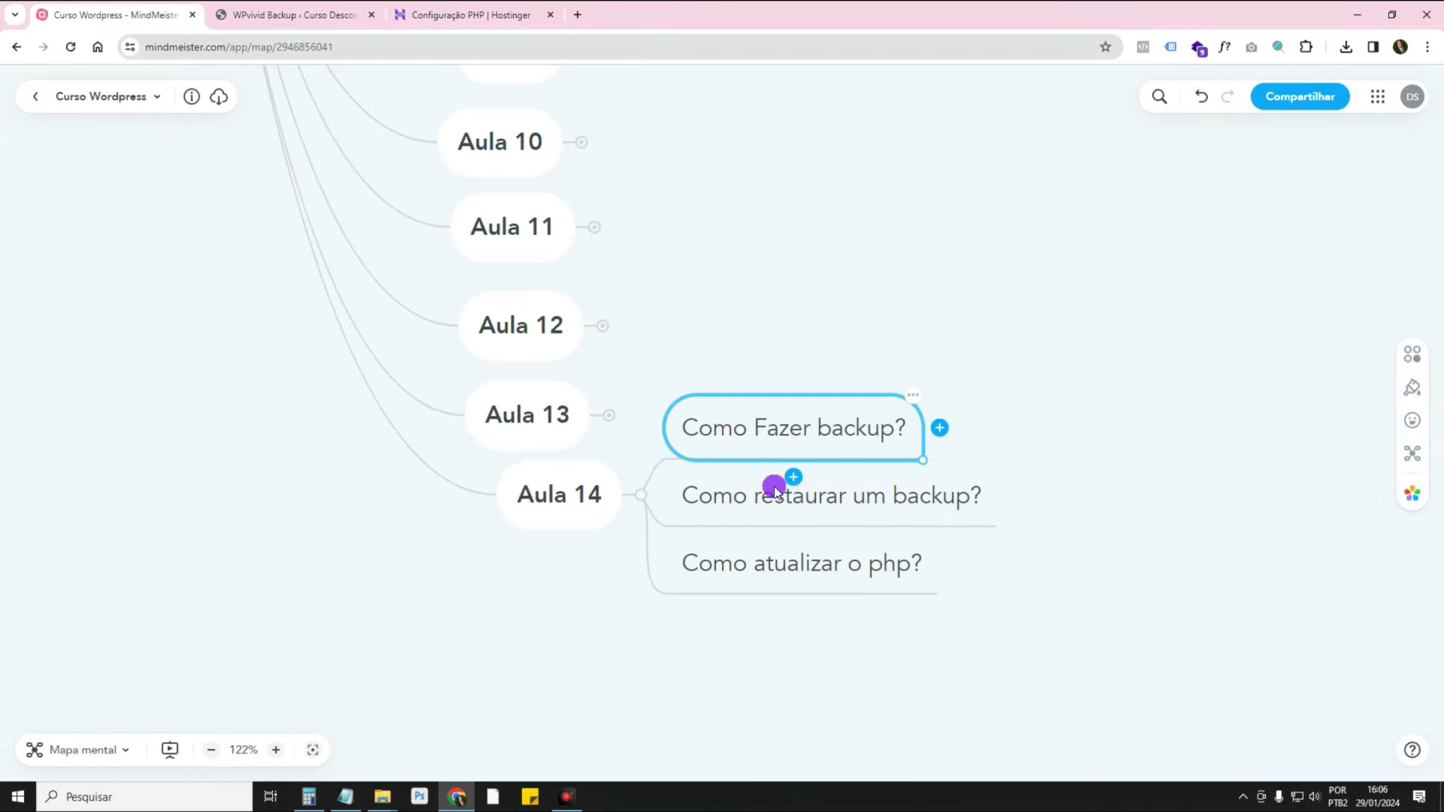
pyautogui.click(775, 489)
pyautogui.click(758, 440)
pyautogui.click(763, 494)
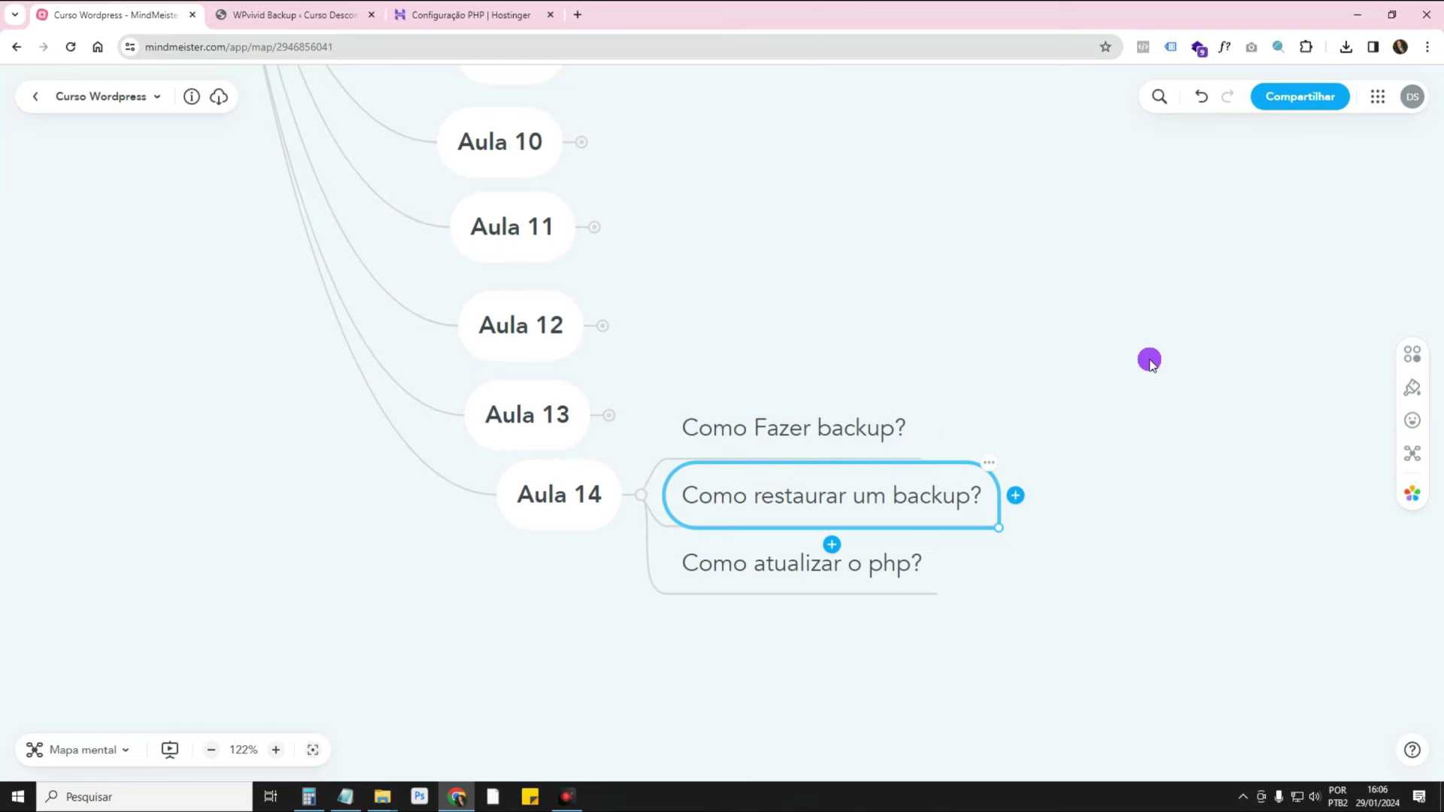
# Recheck the PHP version settings in Hostinger alongside the backup topics in the mind map.
pyautogui.click(470, 15)
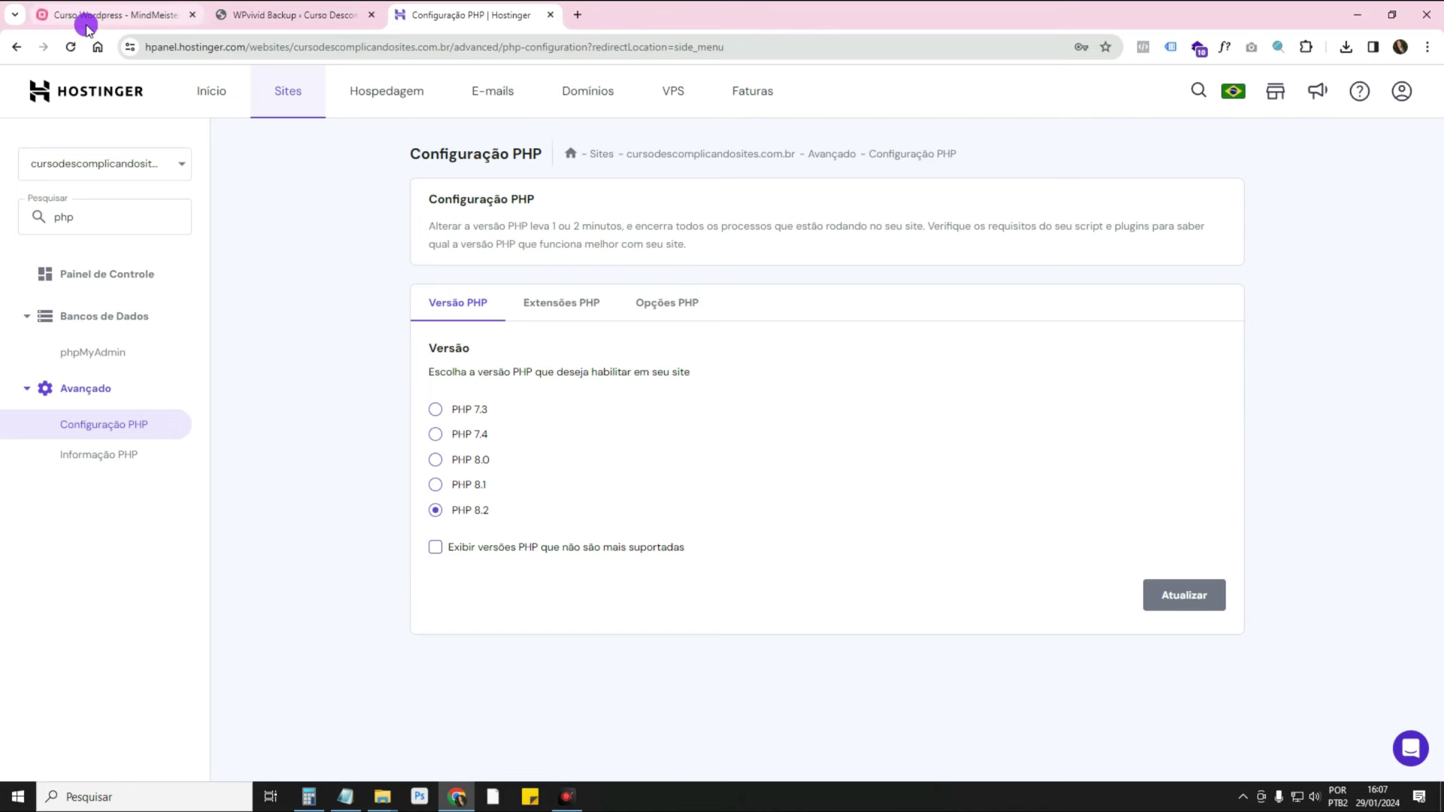
pyautogui.moveTo(83, 26)
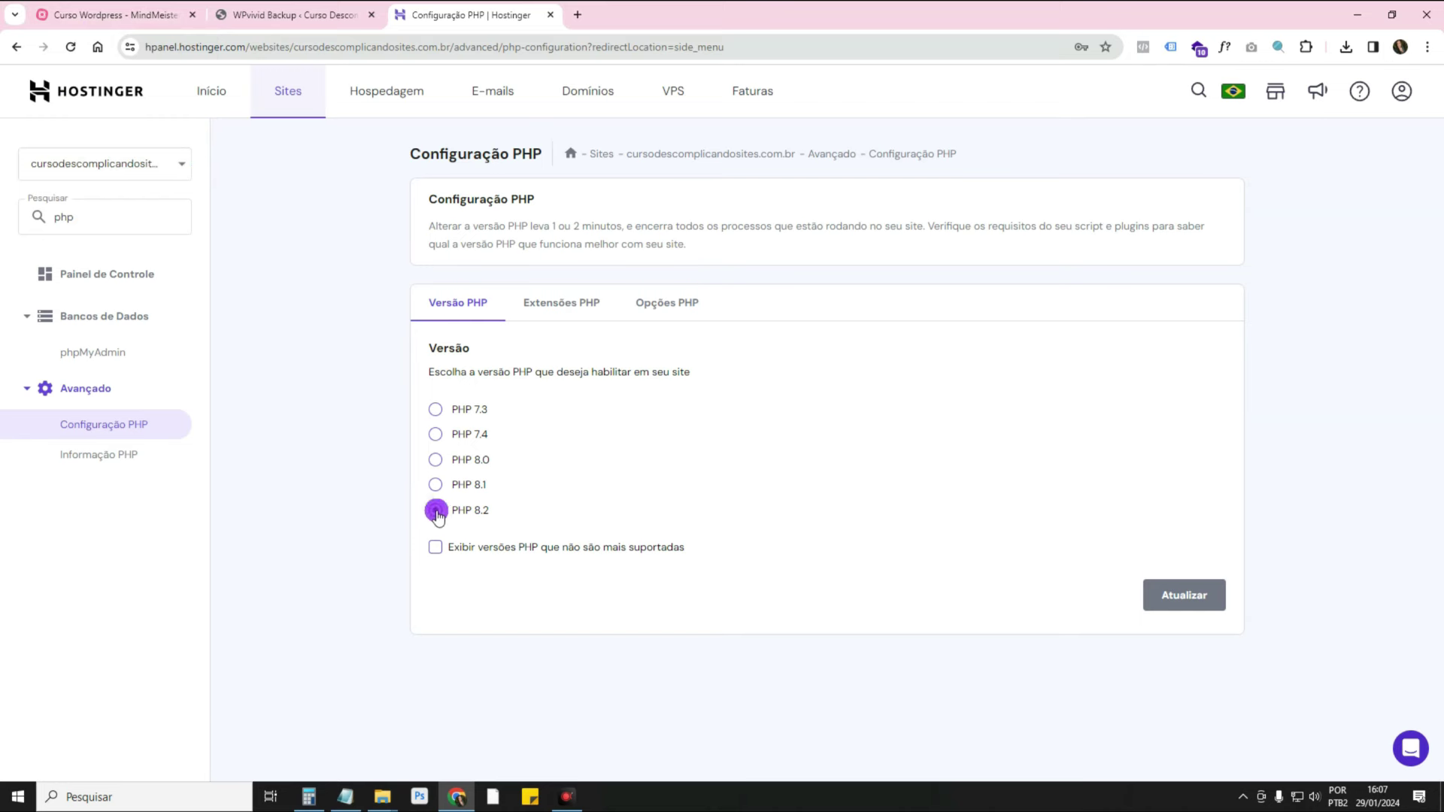
pyautogui.click(117, 21)
pyautogui.click(786, 444)
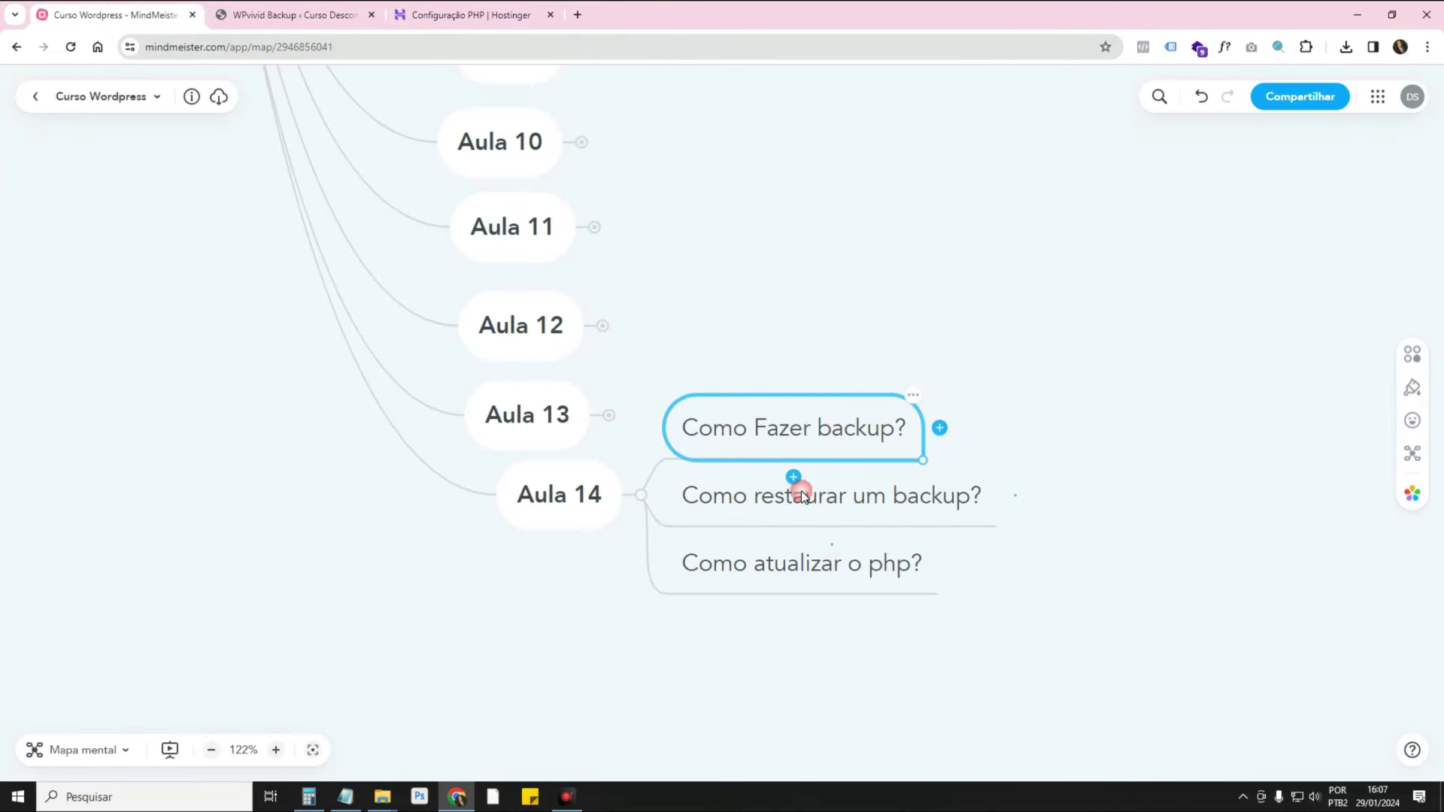
pyautogui.click(793, 477)
pyautogui.click(464, 16)
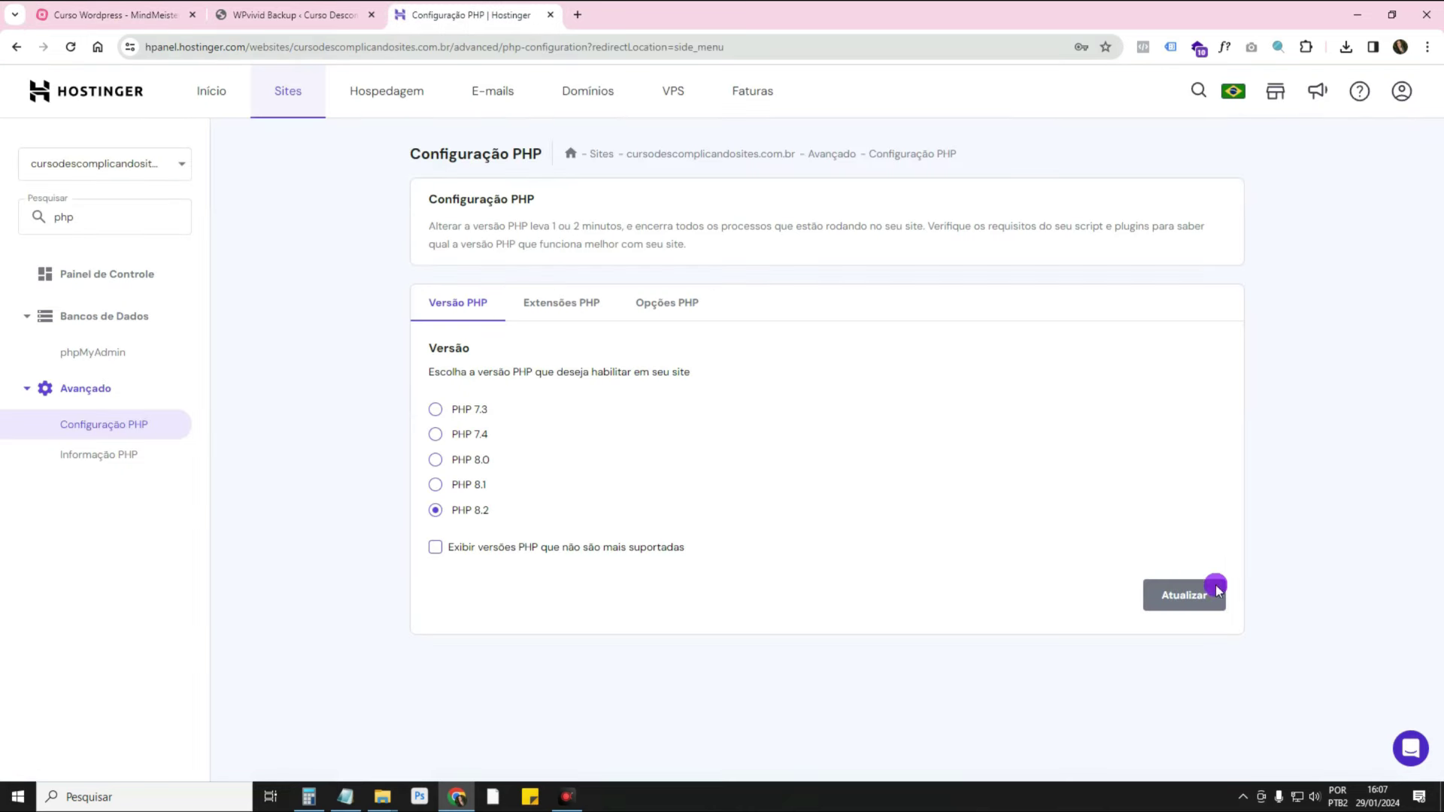
# Collapse the Aula 14 branch in the MindMeister map and look over the lessons from Aula 1 to Aula 14.
pyautogui.click(172, 22)
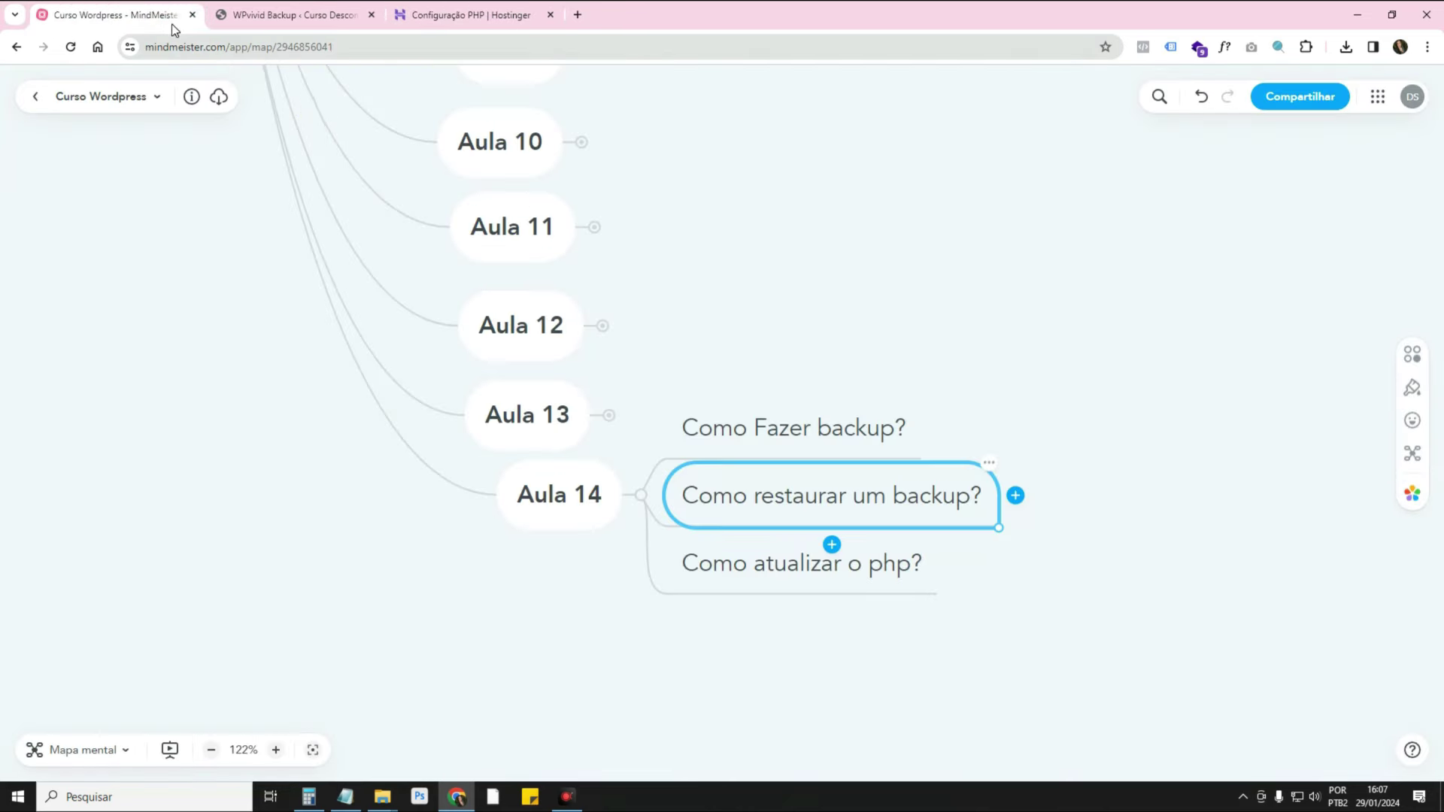
pyautogui.click(641, 500)
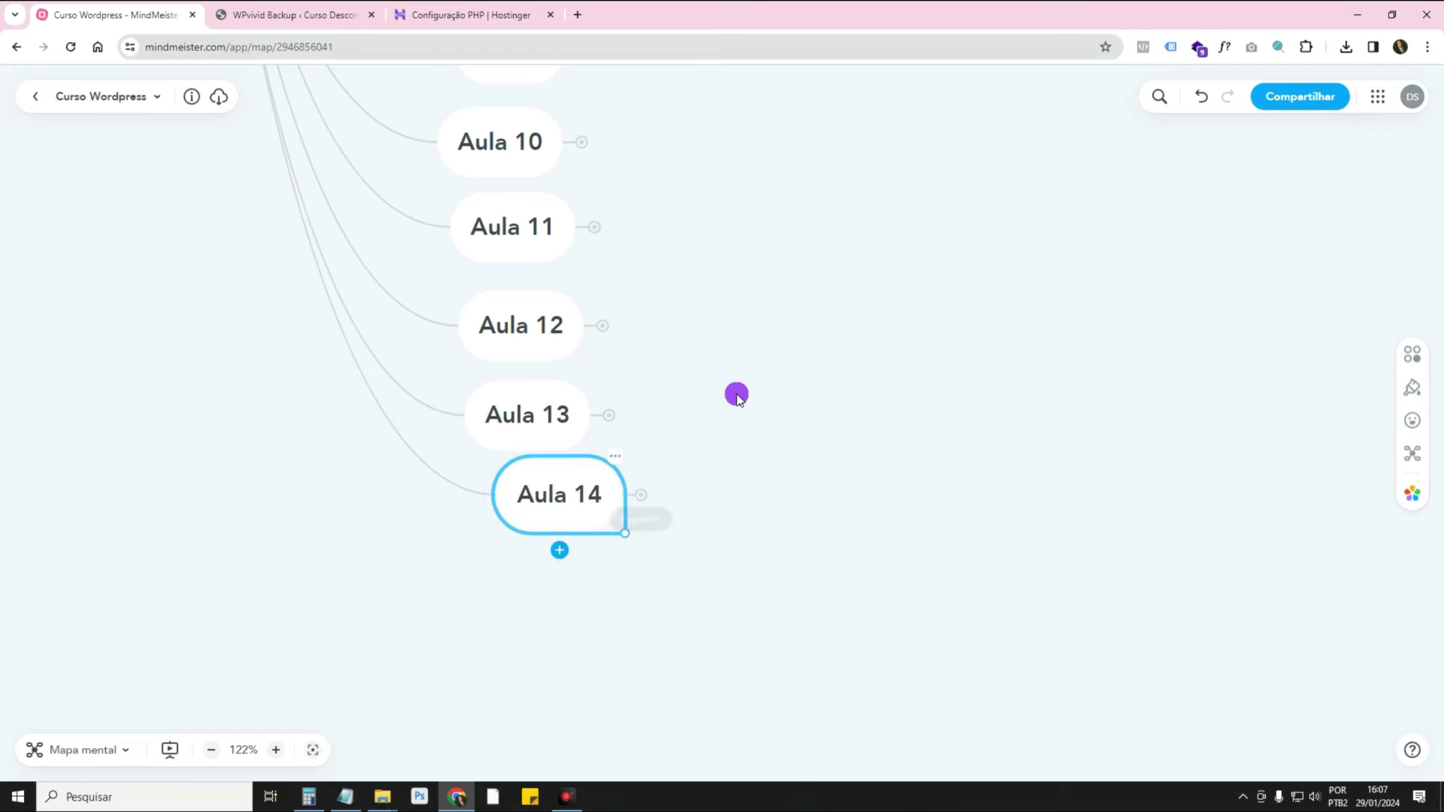
pyautogui.scroll(-2, 738, 392)
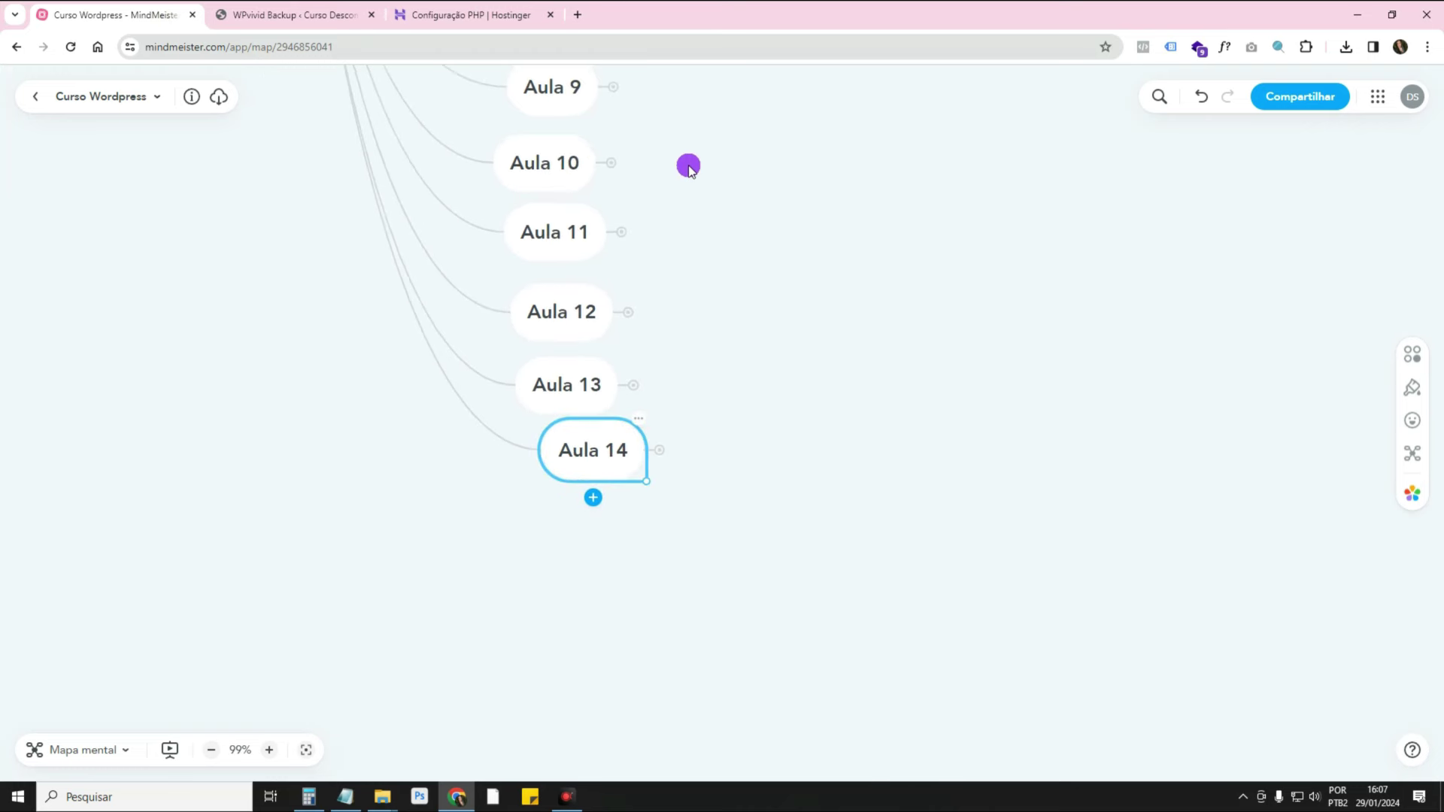
pyautogui.moveTo(687, 161); pyautogui.dragTo(677, 522)
pyautogui.moveTo(738, 199); pyautogui.dragTo(764, 481)
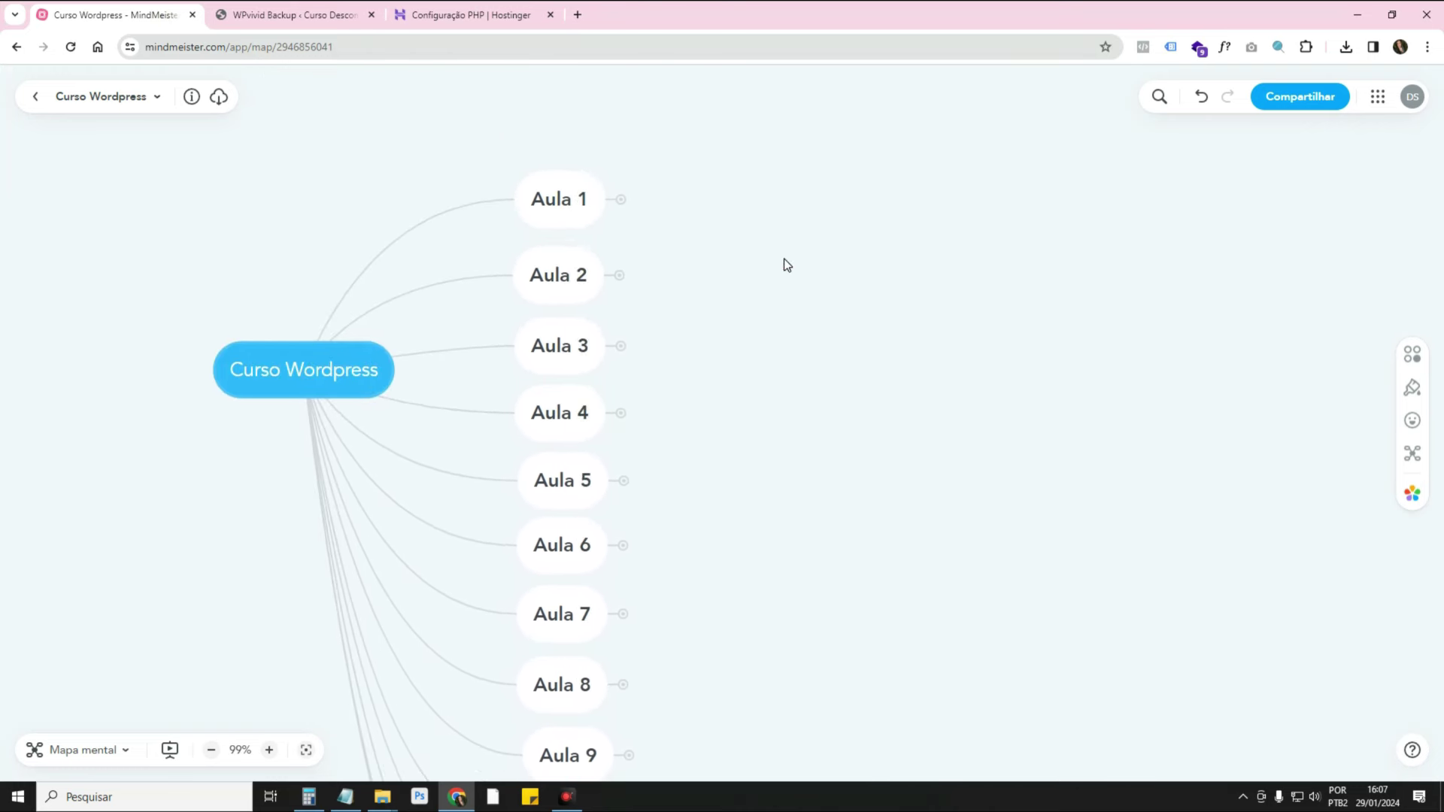
pyautogui.scroll(-2, 838, 481)
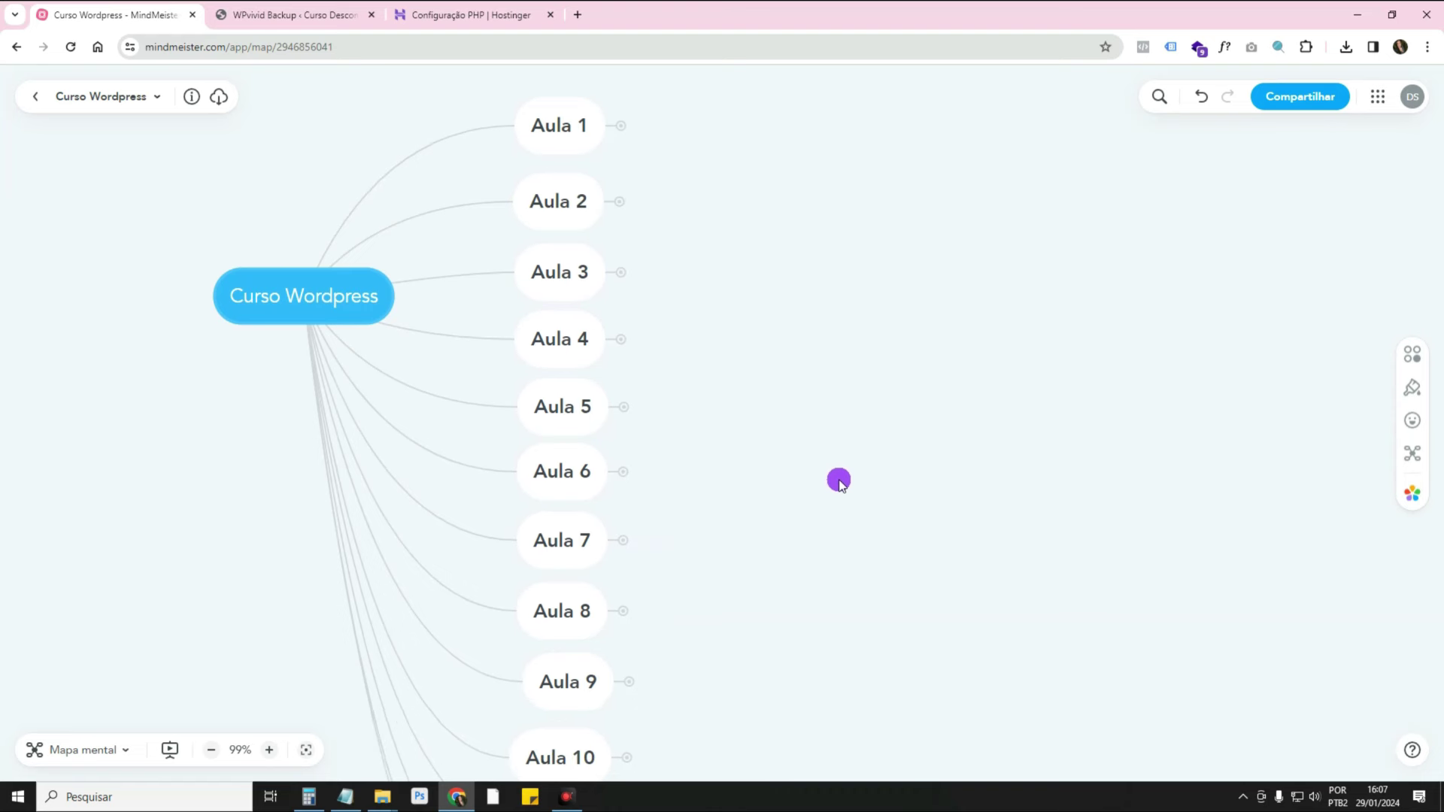
pyautogui.scroll(-12, 839, 481)
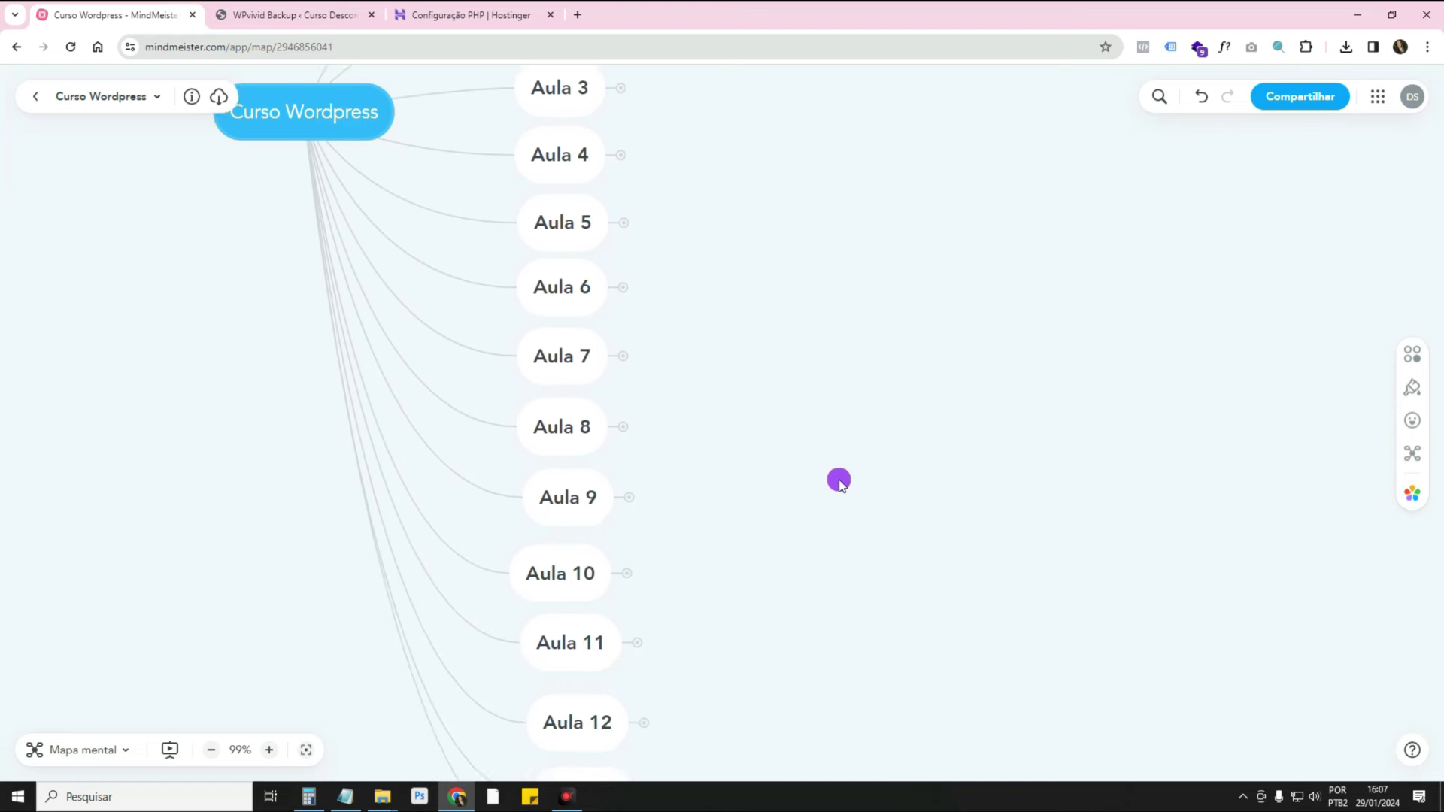
pyautogui.scroll(-1, 838, 481)
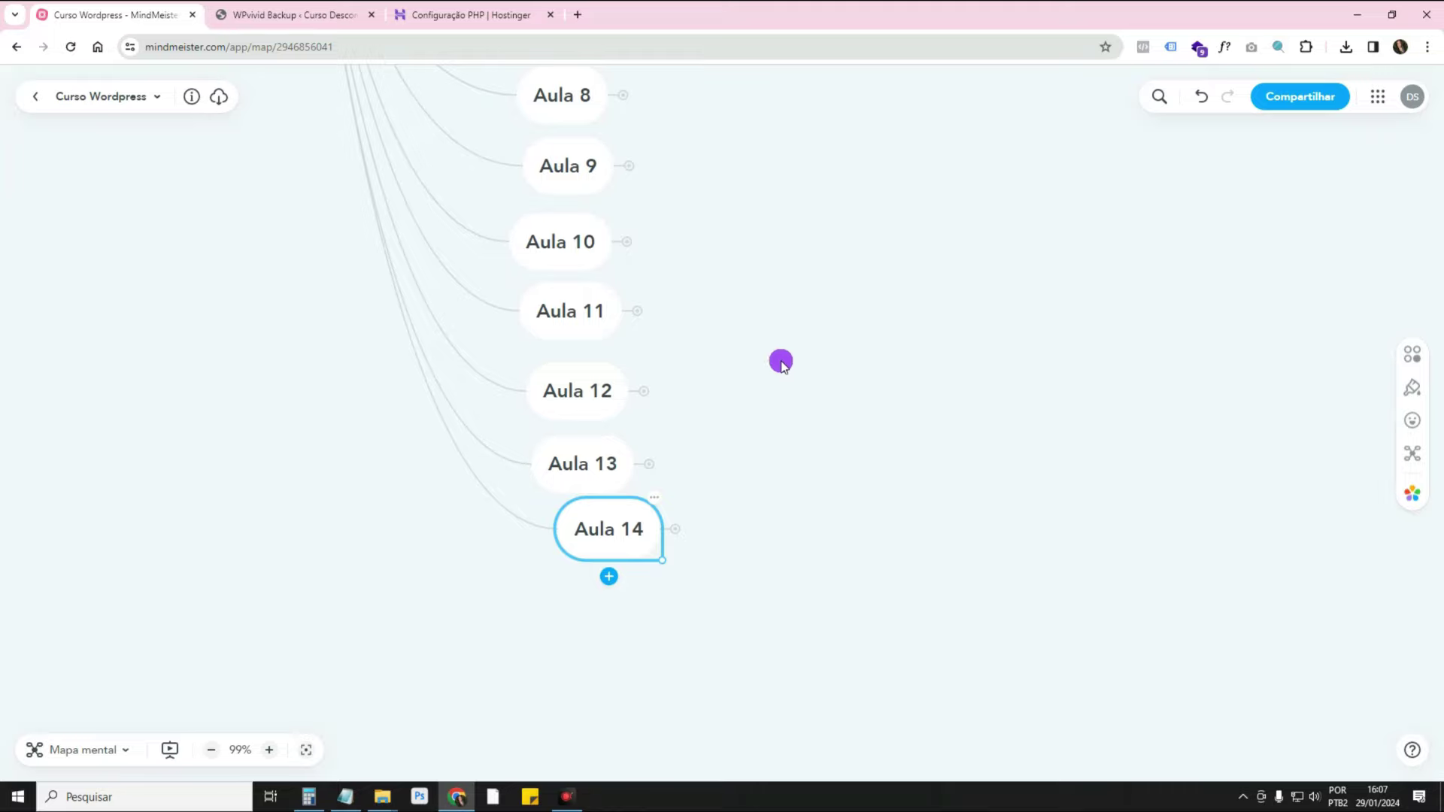
# Open zeusadvogados.com.br in a new tab, look through its whole home page and return to the MindMeister map.
pyautogui.click(578, 15)
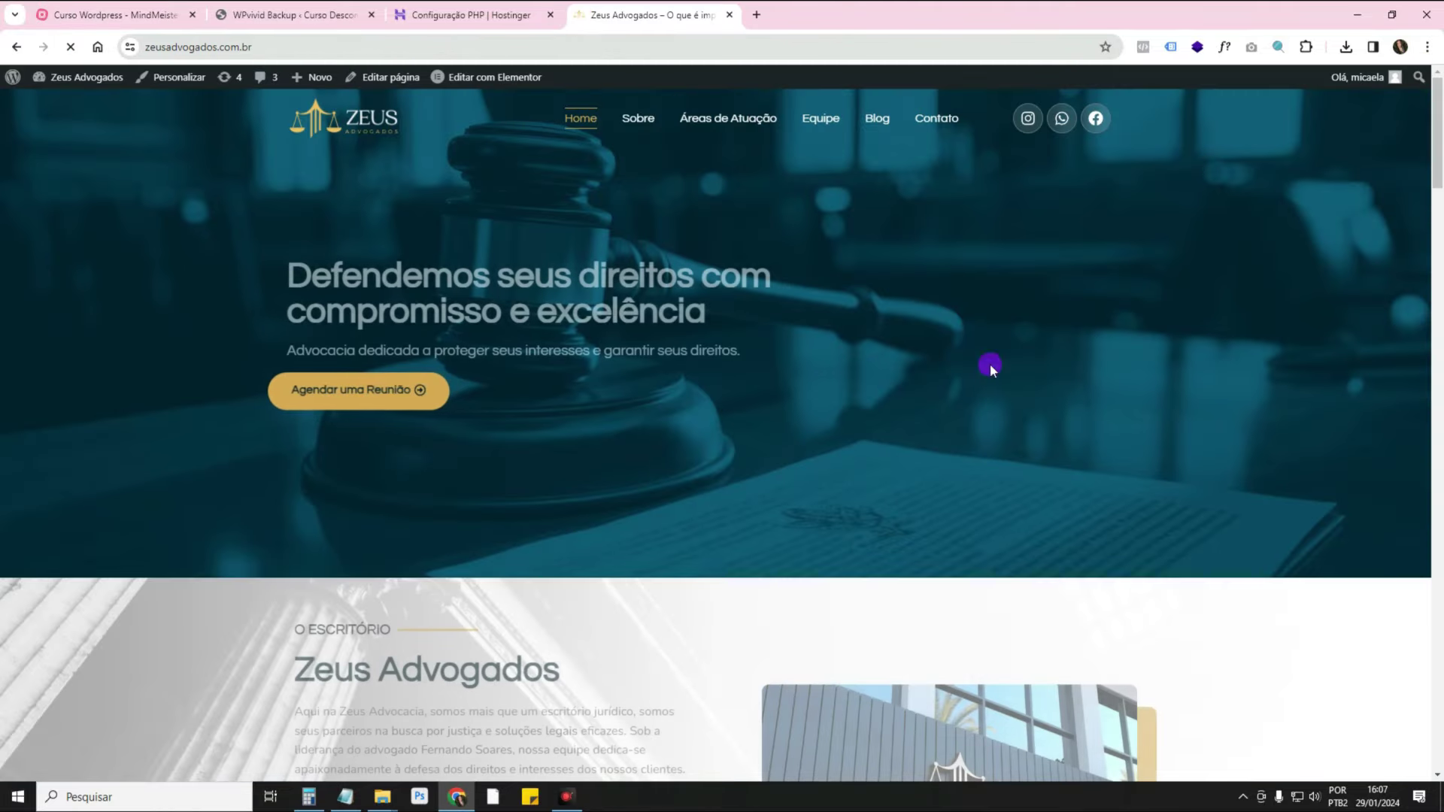
pyautogui.scroll(-20, 1369, 344)
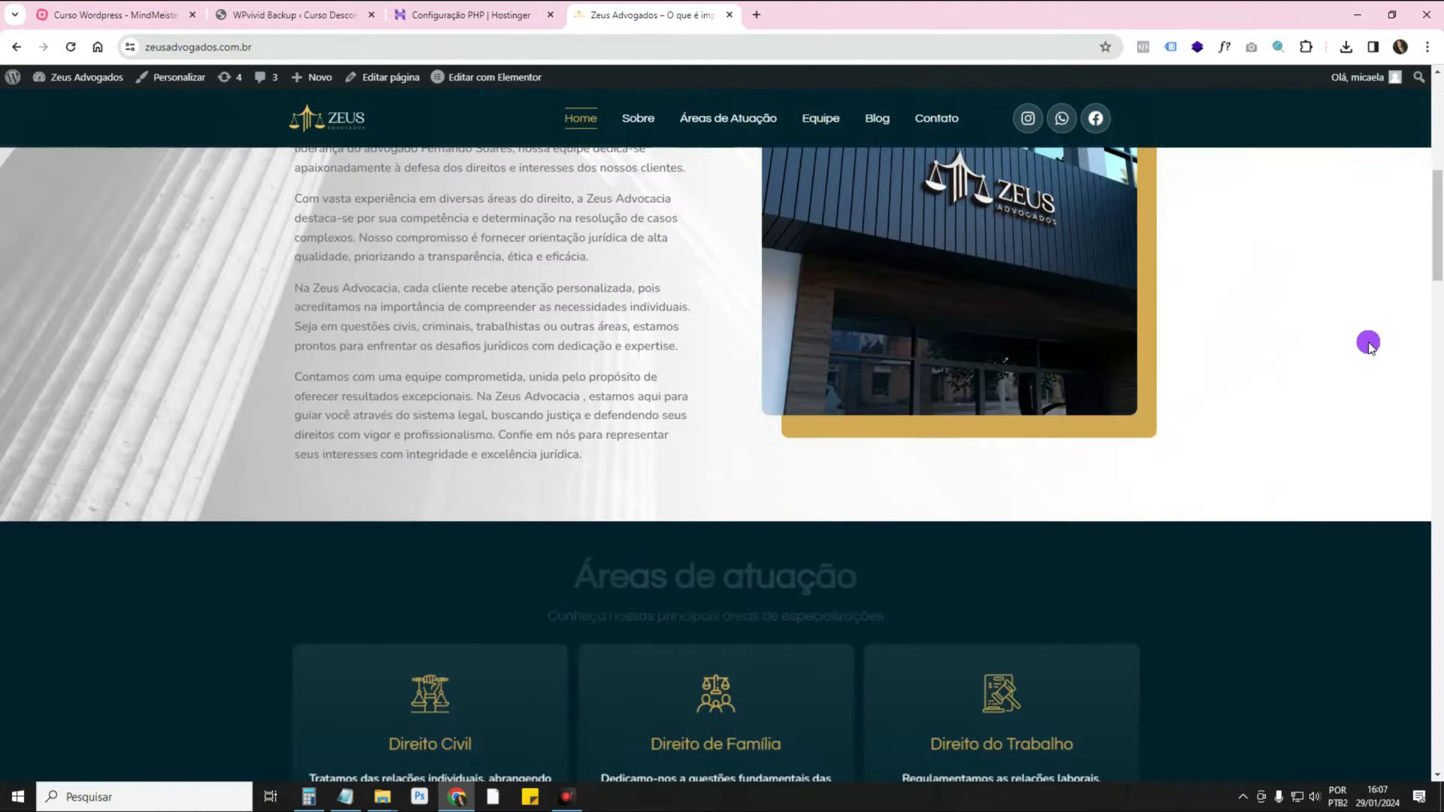
pyautogui.scroll(-5, 1370, 345)
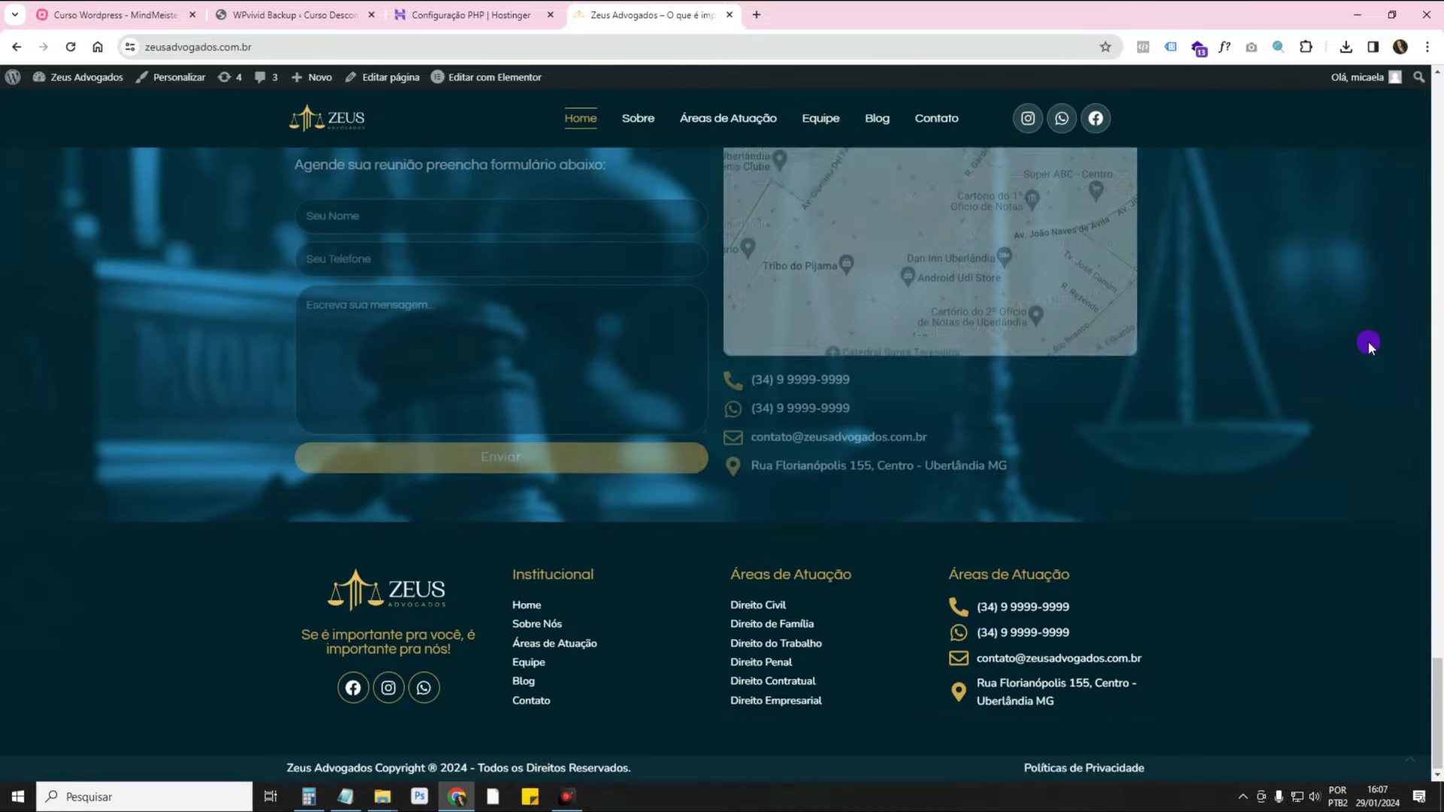
pyautogui.scroll(15, 1370, 345)
pyautogui.scroll(15, 1369, 345)
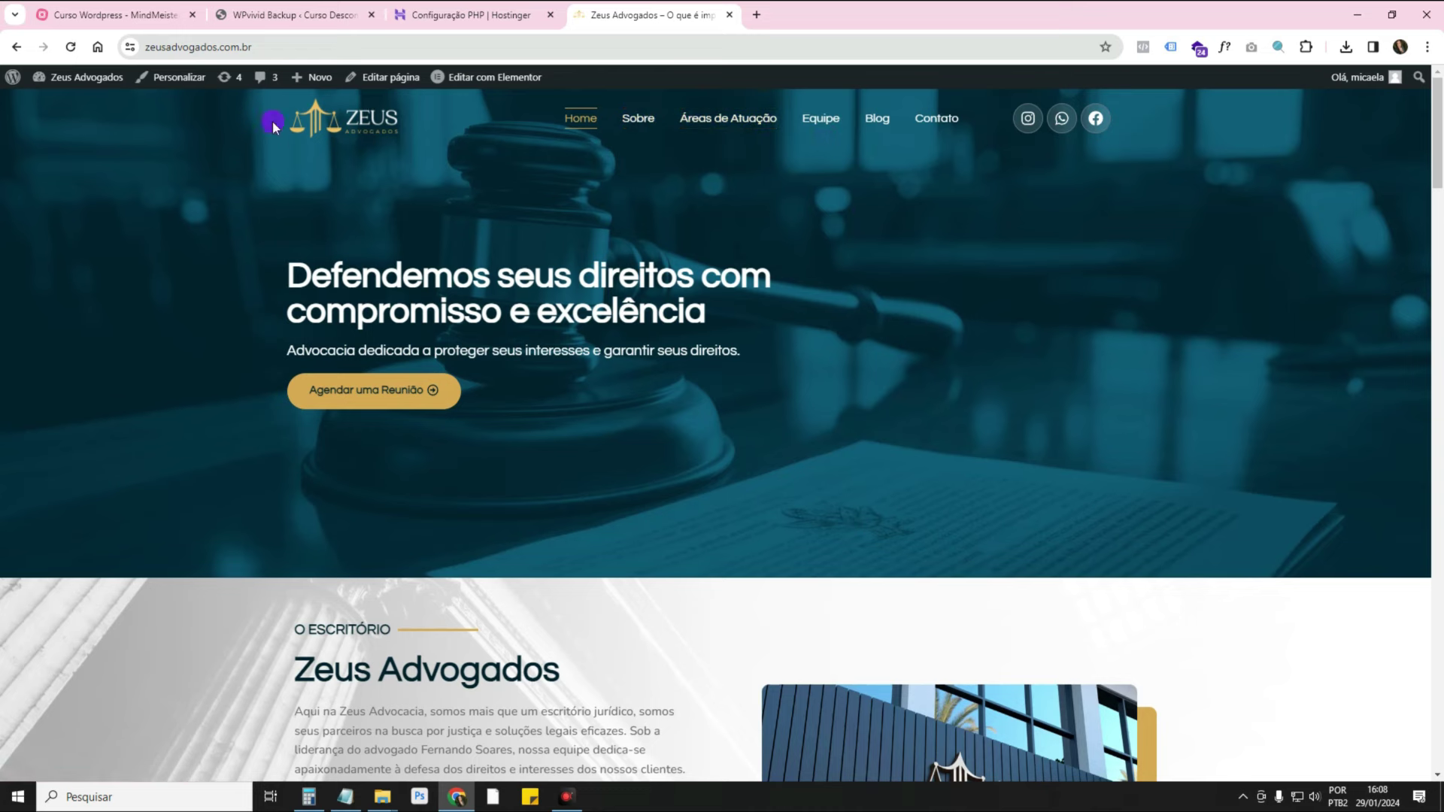
pyautogui.click(145, 18)
pyautogui.scroll(-1, 978, 516)
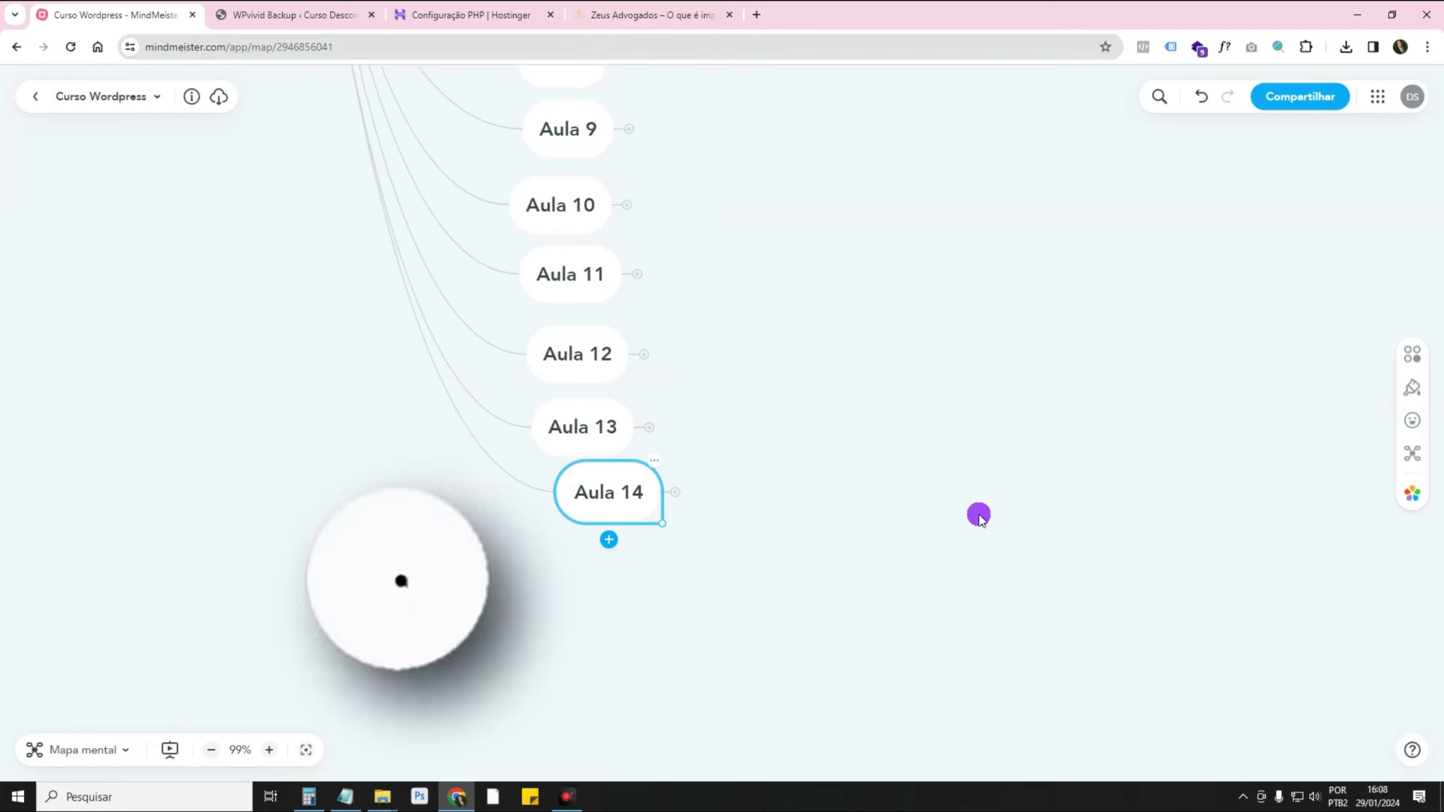